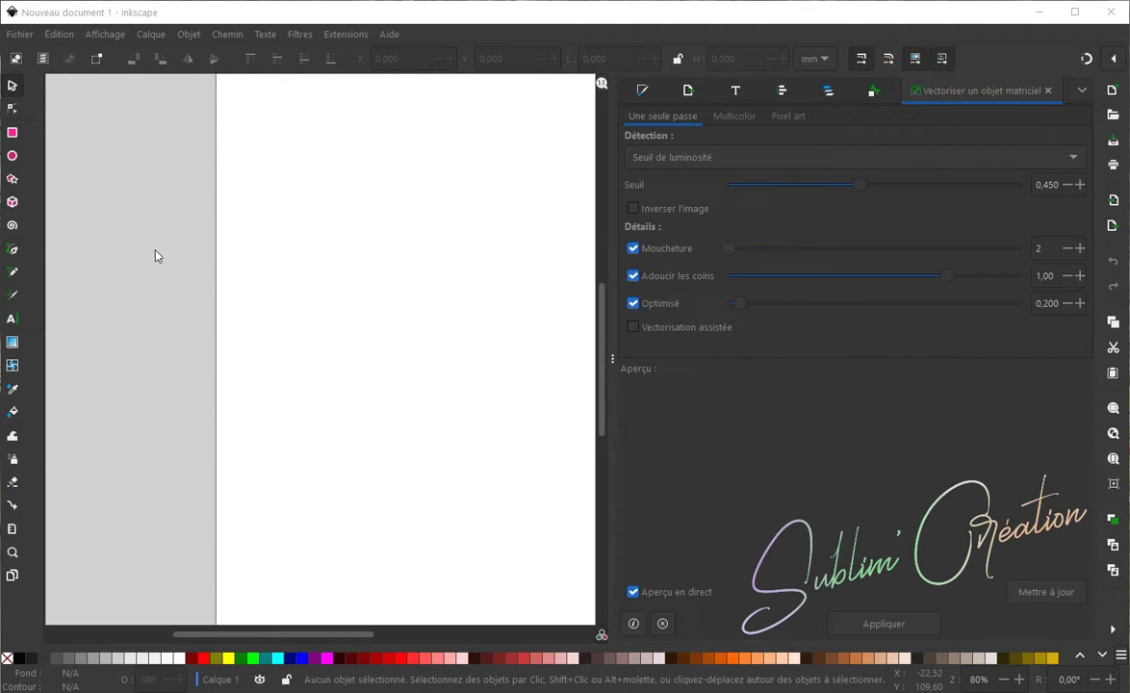
Import mickey.jpg from the Images folder and position it on the upper part of the page.
{"action": "left_click", "coordinate": [20, 37]}
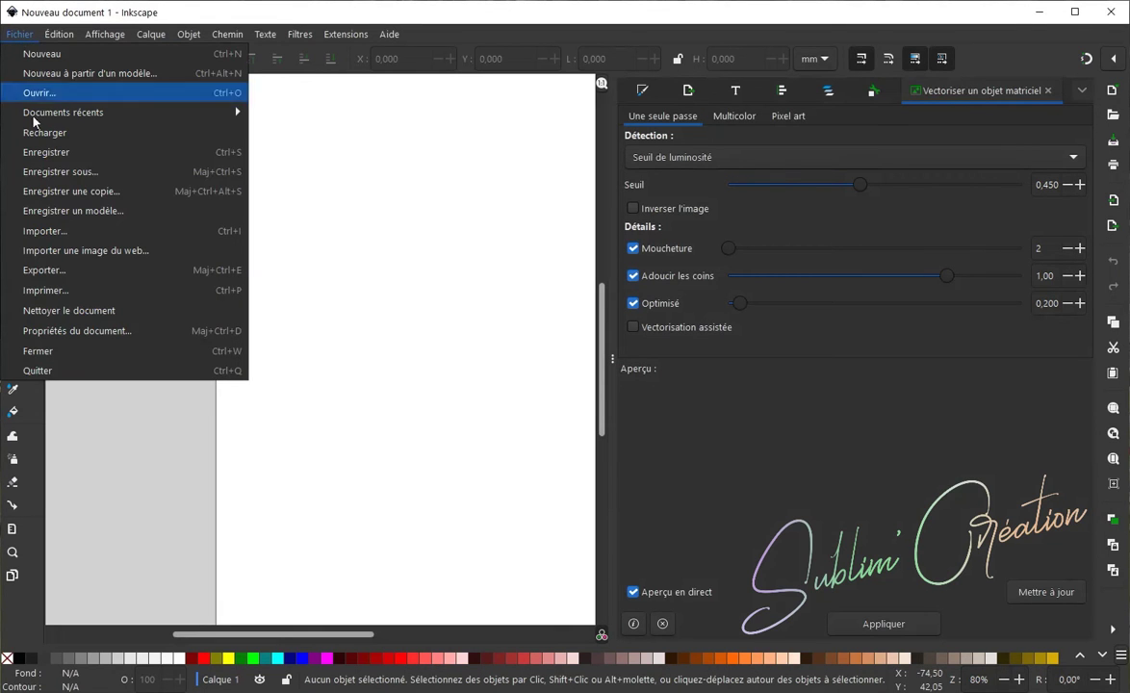
{"action": "left_click", "coordinate": [69, 231]}
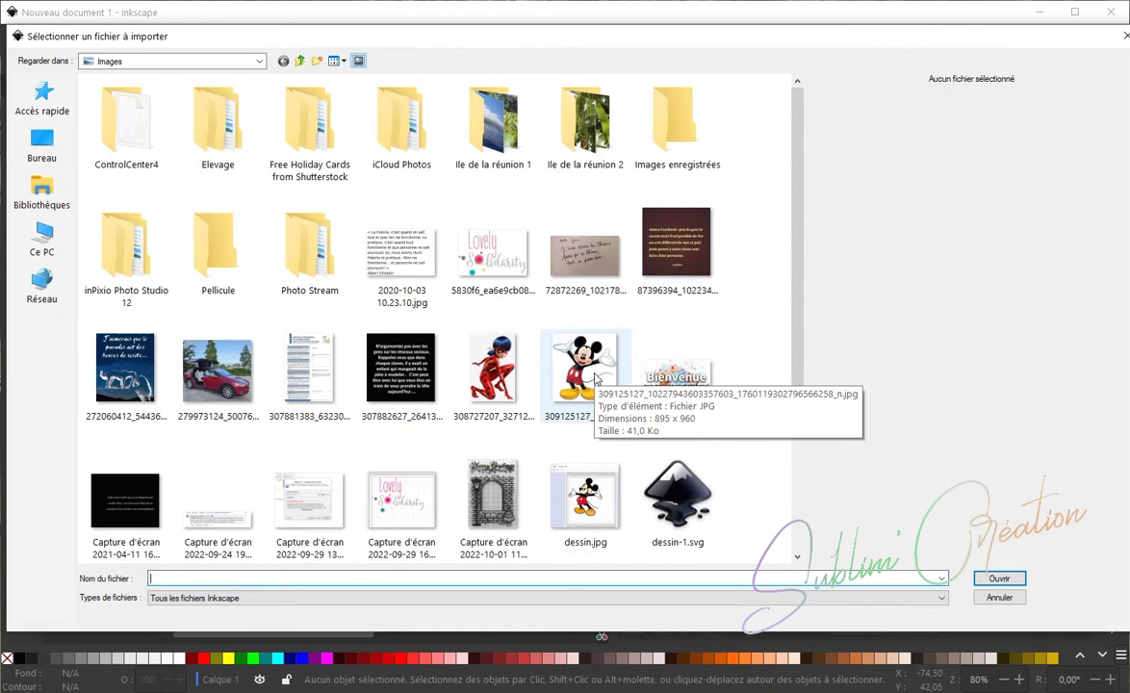
{"action": "left_click", "coordinate": [595, 379]}
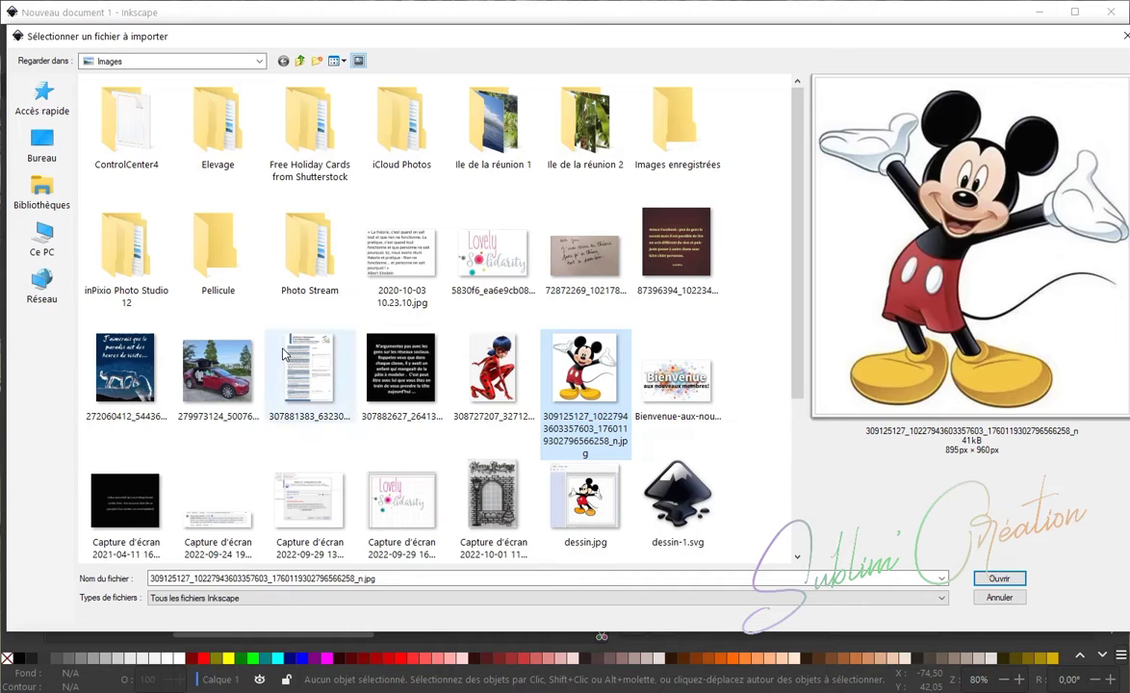
{"action": "scroll", "coordinate": [308, 380], "scroll_direction": "down", "scroll_amount": 2}
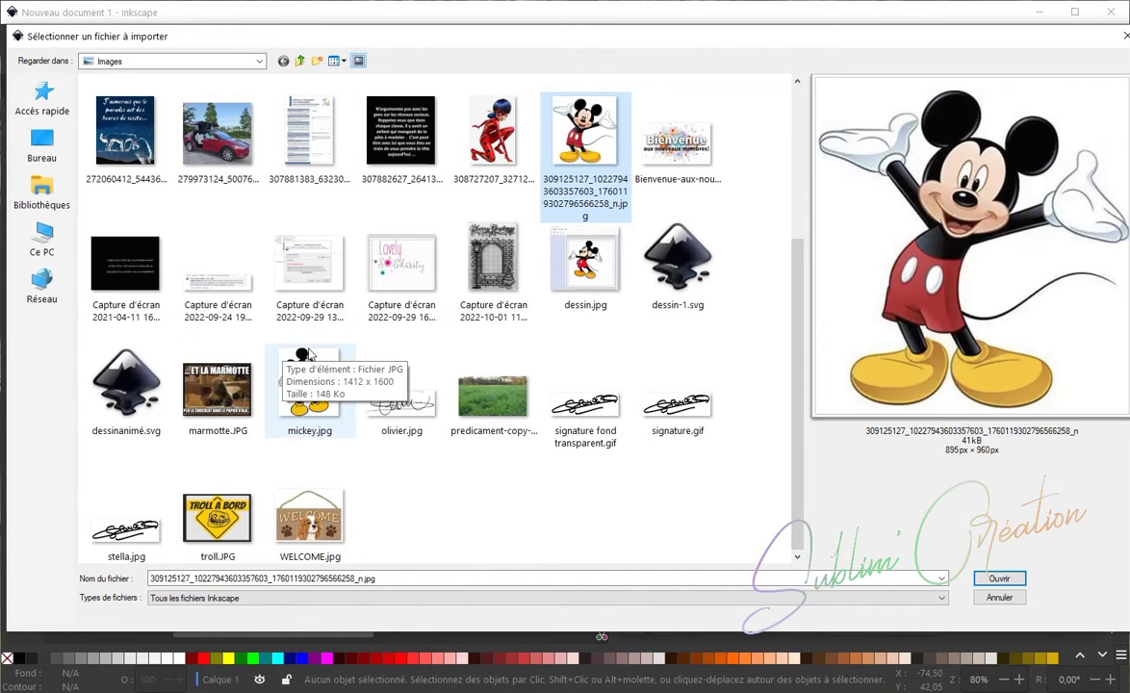
{"action": "left_click", "coordinate": [310, 385]}
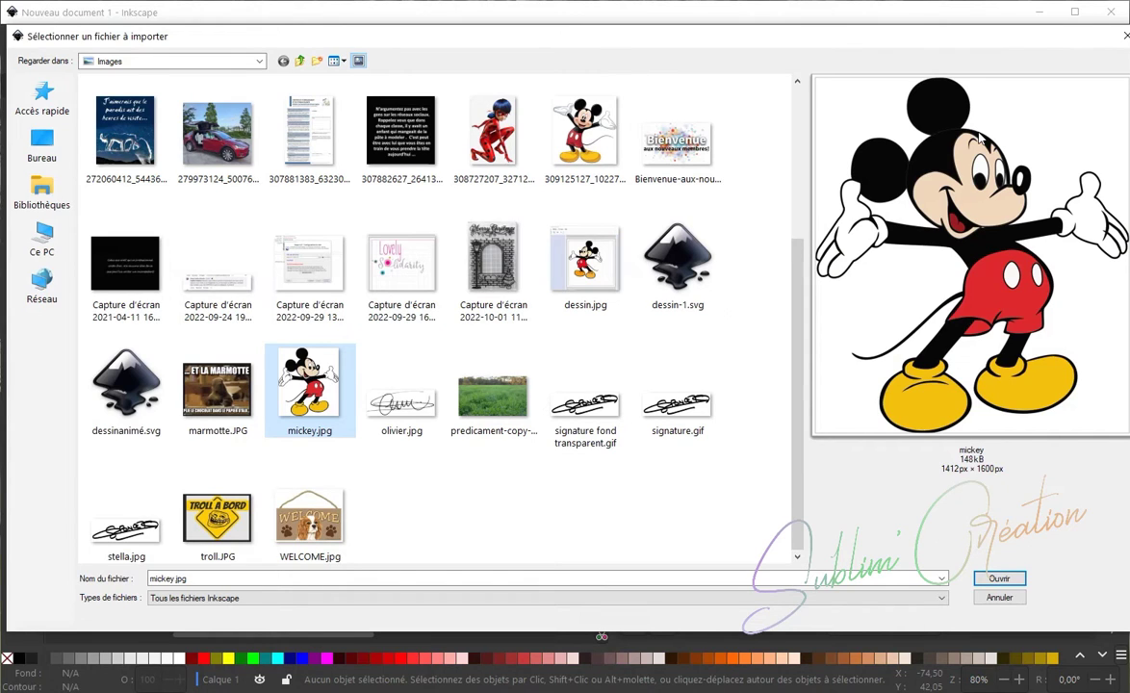
{"action": "left_click", "coordinate": [1002, 579]}
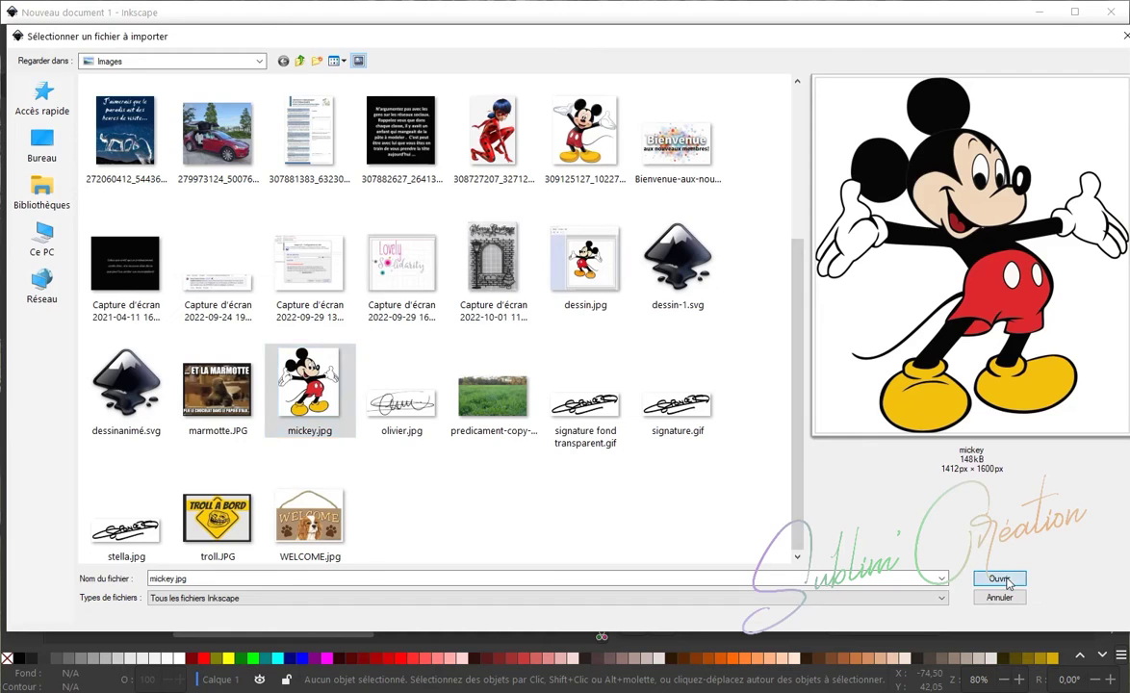
{"action": "left_click", "coordinate": [287, 276]}
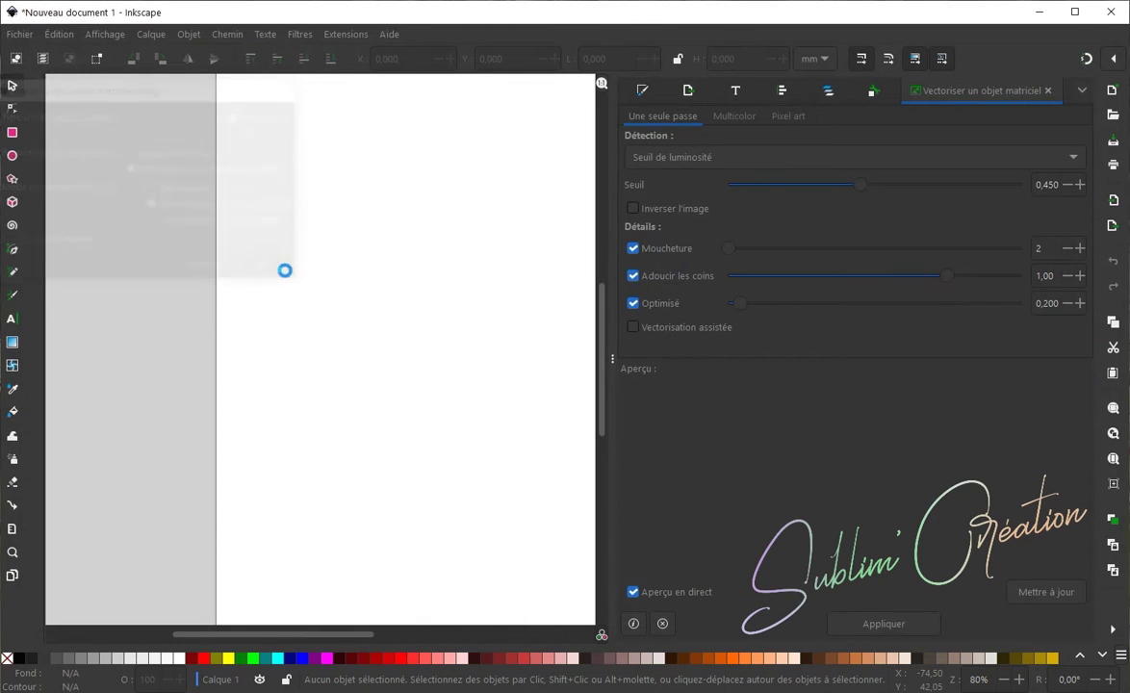
{"action": "left_click_drag", "start_coordinate": [294, 267], "coordinate": [356, 181]}
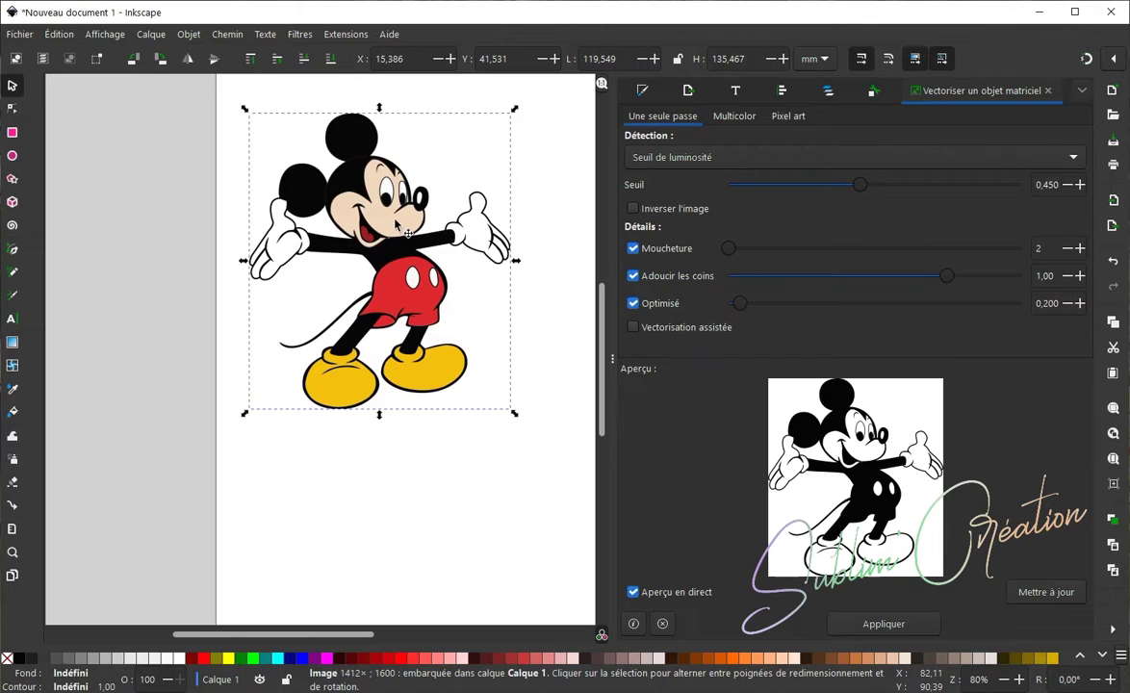
Trace the Mickey image in a single pass using a brightness cutoff with a threshold of 0.220.
{"action": "left_click", "coordinate": [228, 35]}
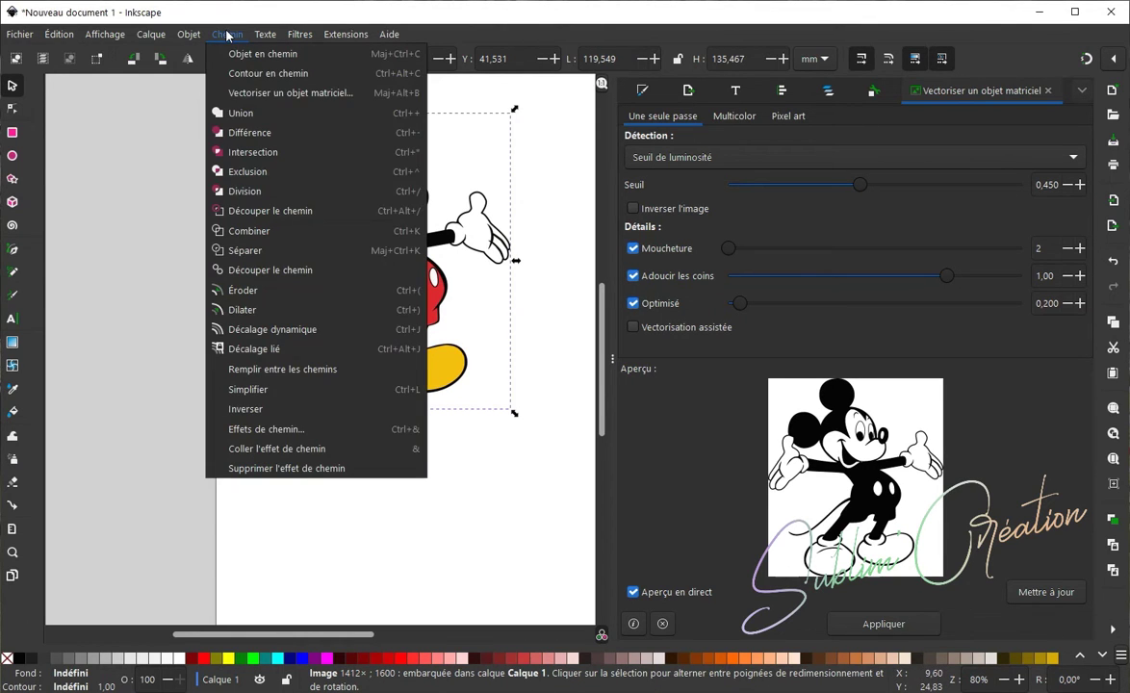
{"action": "left_click", "coordinate": [258, 93]}
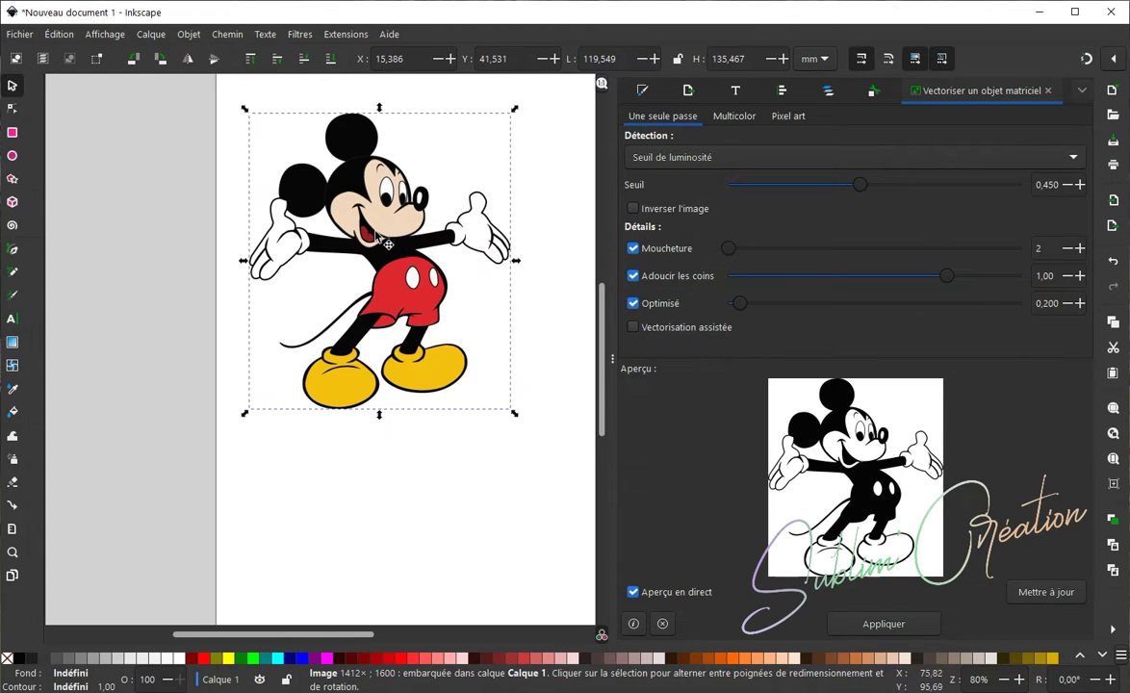
{"action": "left_click", "coordinate": [1068, 186]}
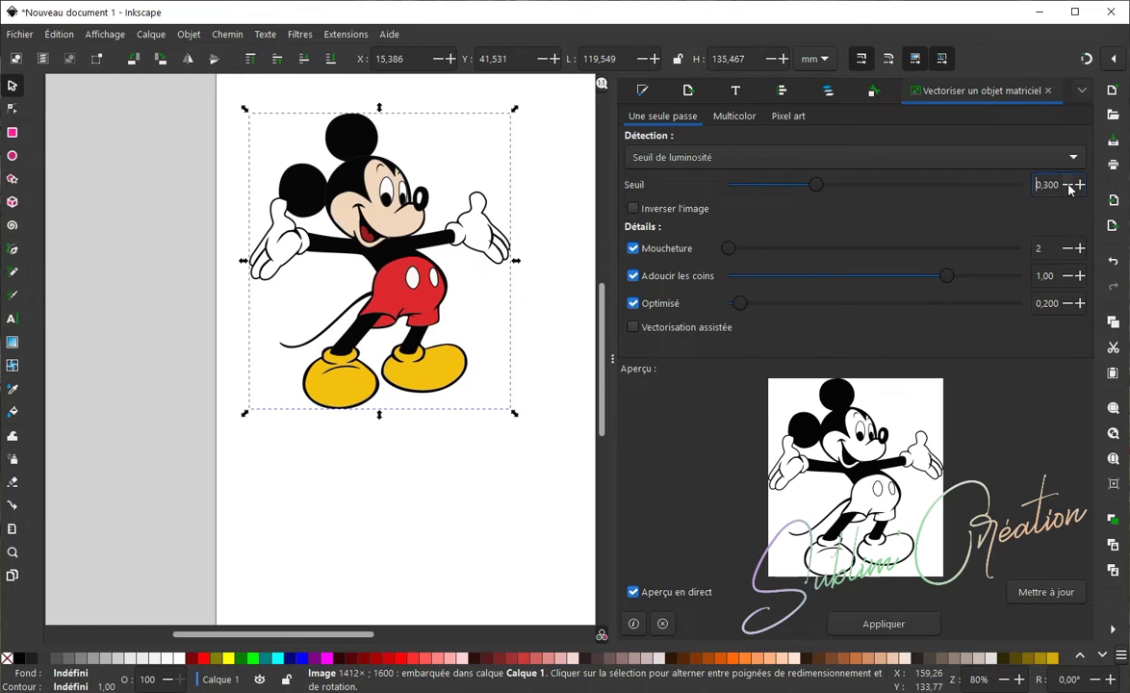
{"action": "left_click", "coordinate": [1068, 186]}
{"action": "left_click", "coordinate": [1069, 186]}
{"action": "left_click", "coordinate": [1069, 186]}
{"action": "left_click", "coordinate": [1068, 184]}
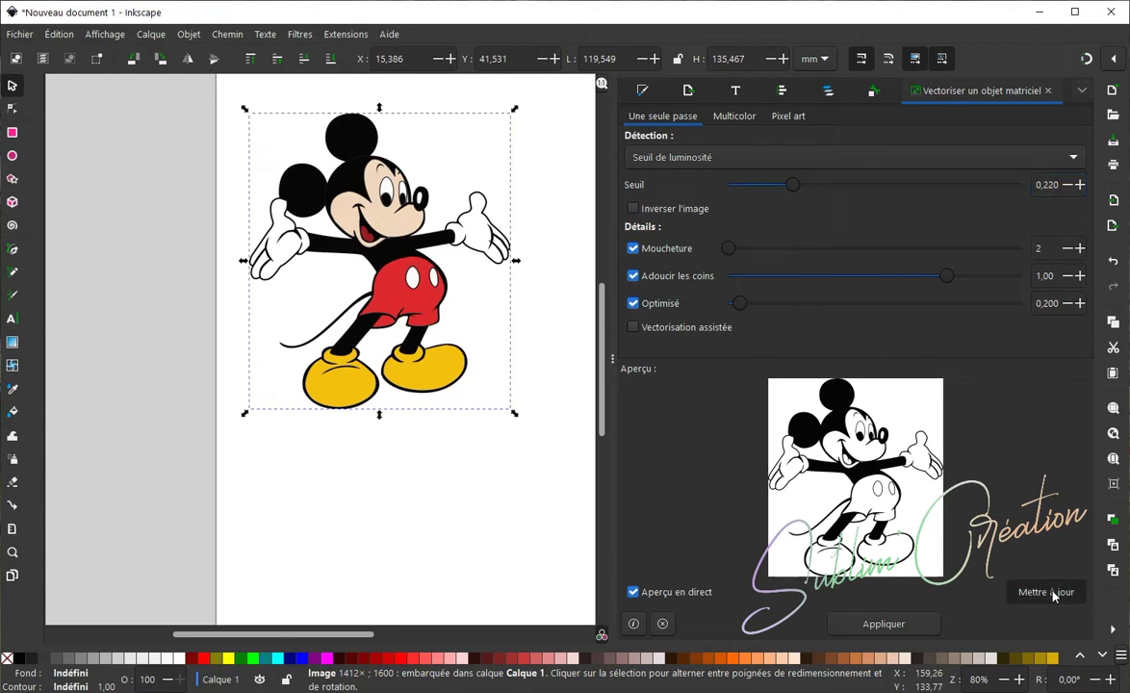
{"action": "left_click", "coordinate": [884, 624]}
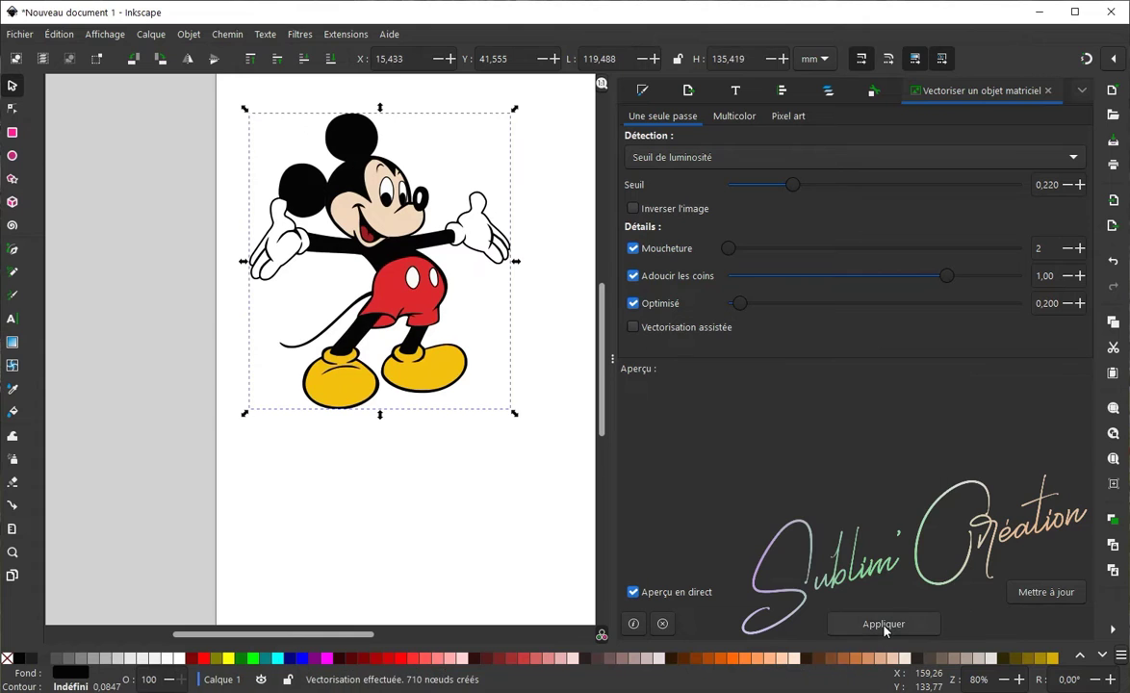
Separate the tracing from the original image, moving the colour image off the page and placing the tracing on the page.
{"action": "mouse_move", "coordinate": [402, 276]}
{"action": "left_mouse_down"}
{"action": "mouse_move", "coordinate": [589, 316]}
{"action": "mouse_move", "coordinate": [622, 308]}
{"action": "left_mouse_up"}
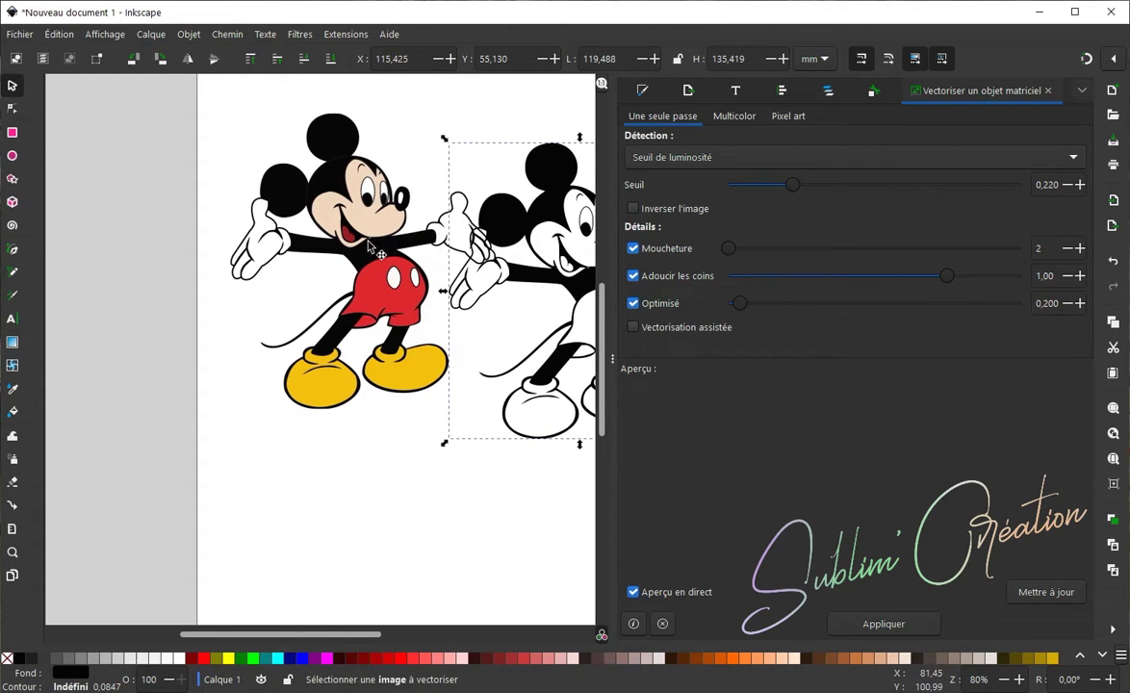
{"action": "left_click_drag", "start_coordinate": [281, 232], "coordinate": [4, 216]}
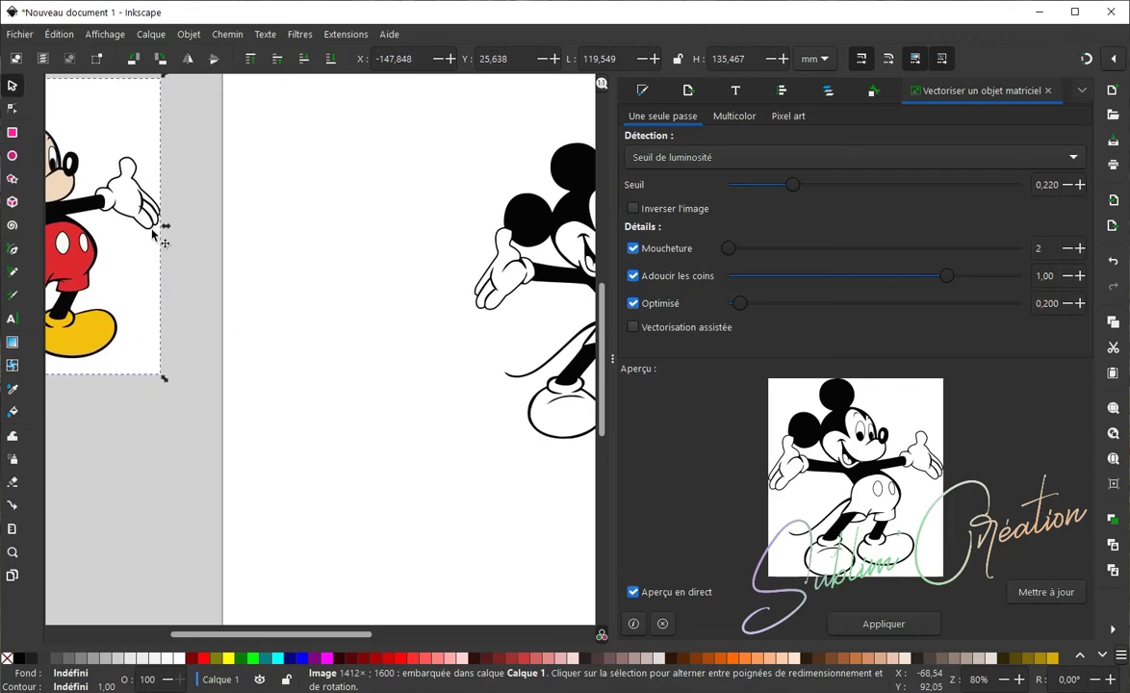
{"action": "mouse_move", "coordinate": [520, 247]}
{"action": "left_mouse_down"}
{"action": "mouse_move", "coordinate": [360, 219]}
{"action": "mouse_move", "coordinate": [337, 204]}
{"action": "left_mouse_up"}
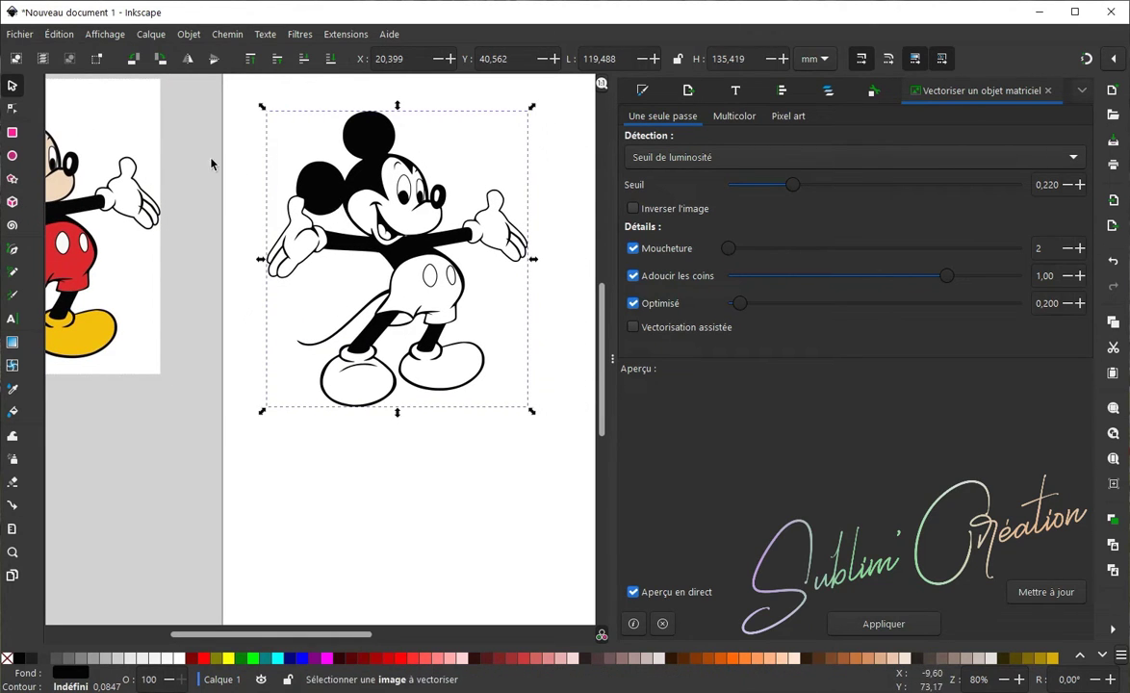
Break the traced path apart into individual paths and remove their fill.
{"action": "left_click", "coordinate": [228, 34]}
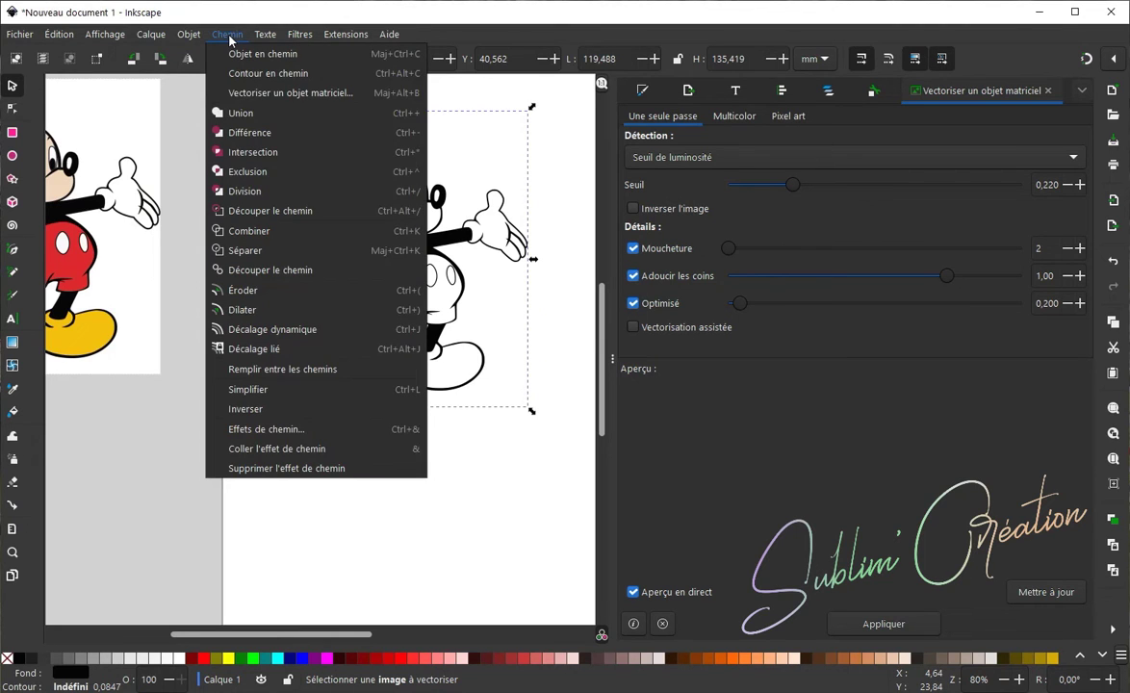
{"action": "left_click", "coordinate": [259, 251]}
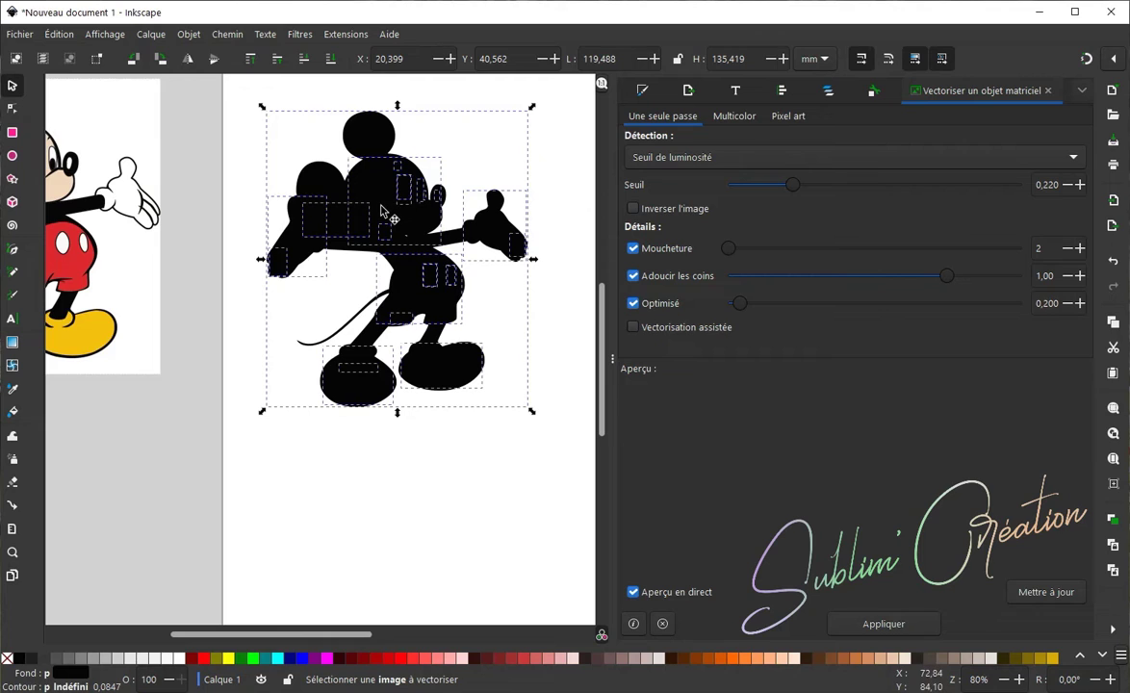
{"action": "left_click", "coordinate": [644, 91]}
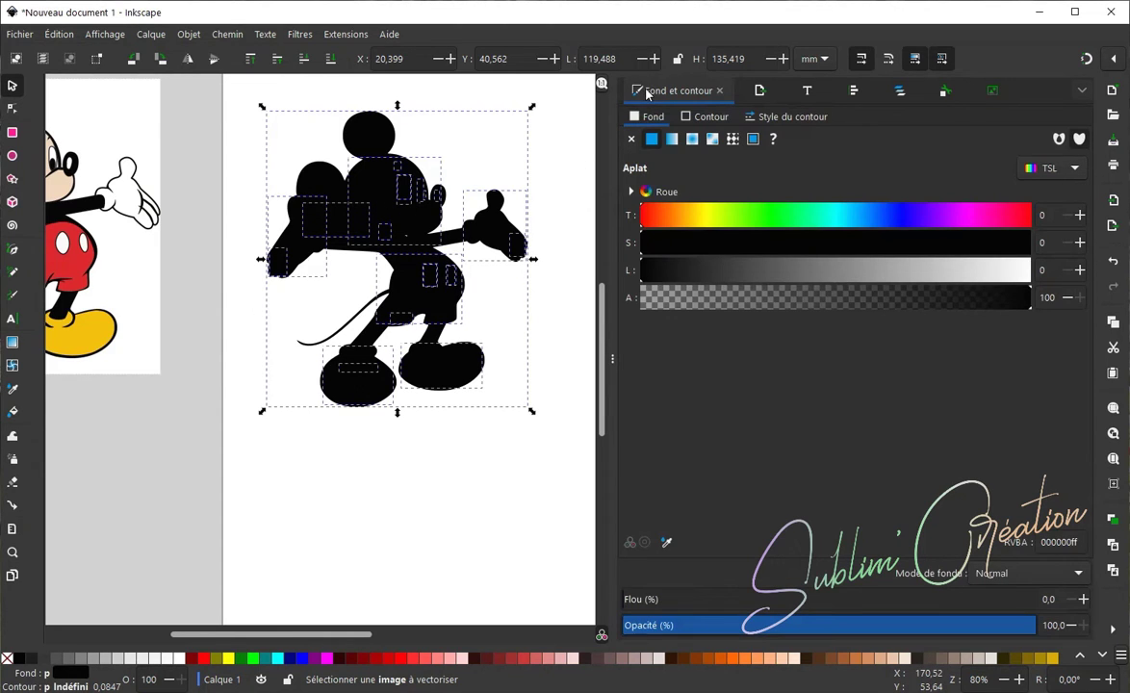
{"action": "left_click", "coordinate": [631, 139]}
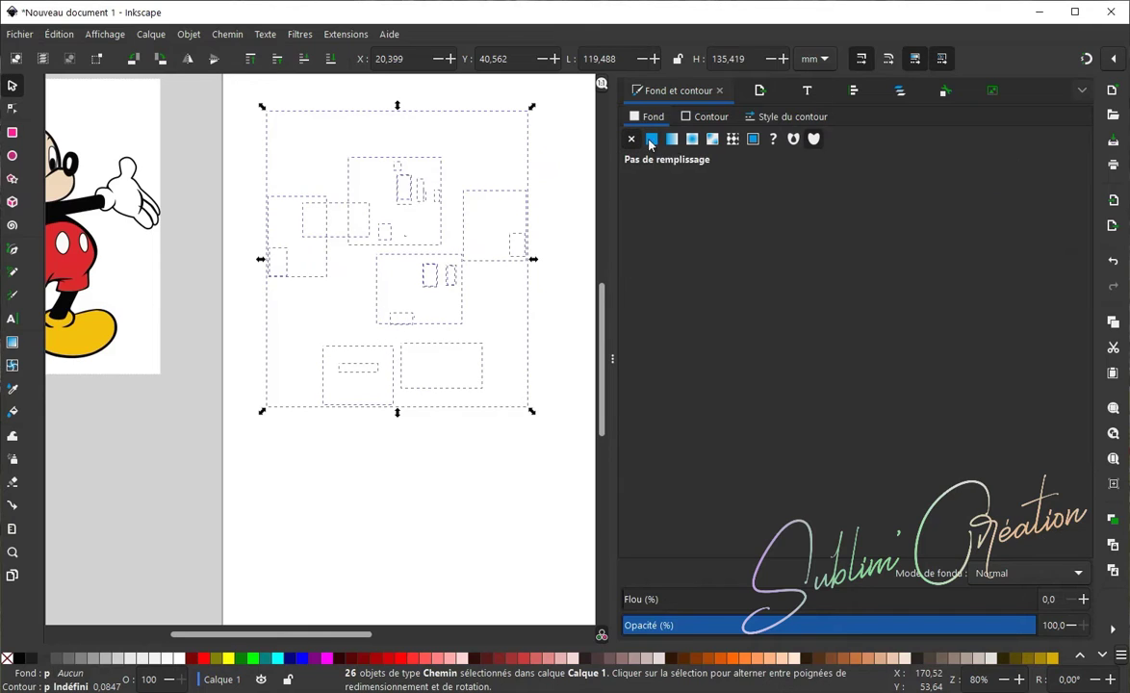
Give the separated paths a flat black stroke and clear the selection.
{"action": "left_click", "coordinate": [706, 117]}
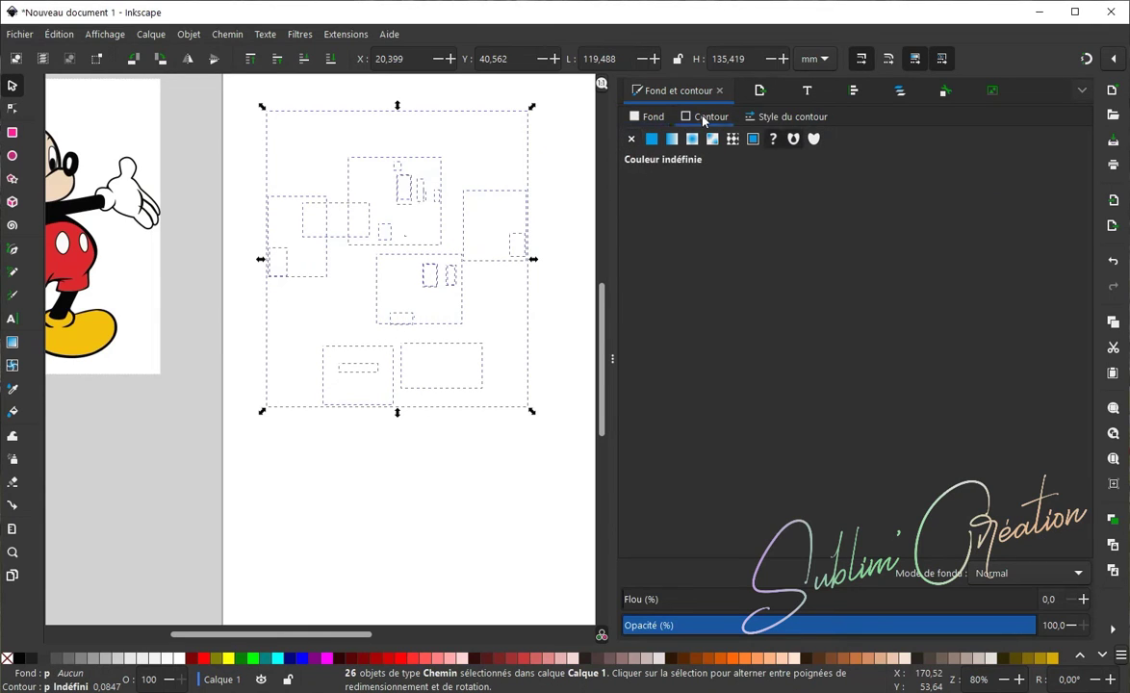
{"action": "left_click", "coordinate": [652, 141]}
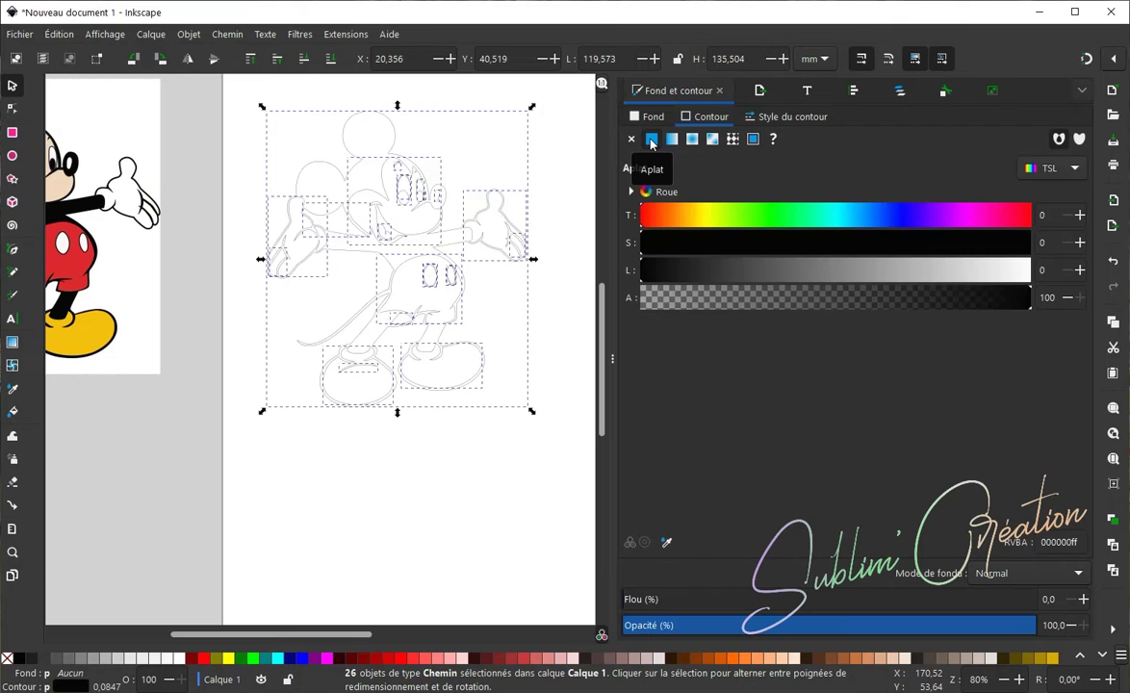
{"action": "left_click", "coordinate": [410, 521]}
Examine the outline of the traced figure up close, from the legs and feet to the face and ears.
{"action": "scroll", "coordinate": [411, 517], "scroll_direction": "up", "scroll_amount": 1}
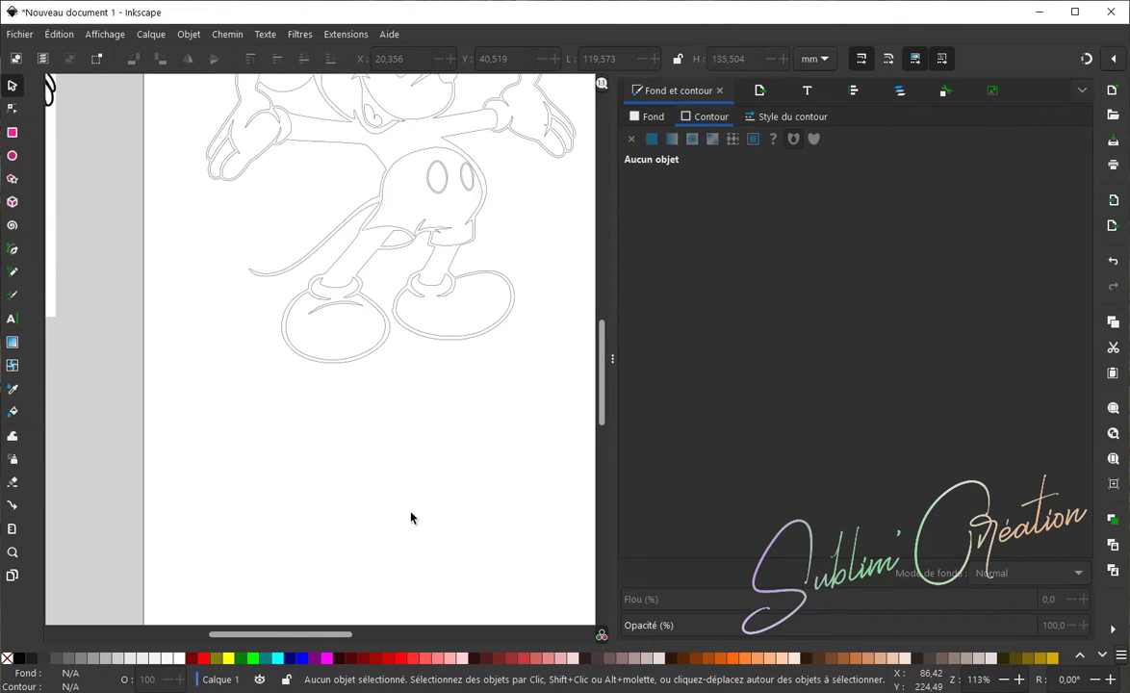
{"action": "scroll", "coordinate": [410, 518], "scroll_direction": "up", "scroll_amount": 4}
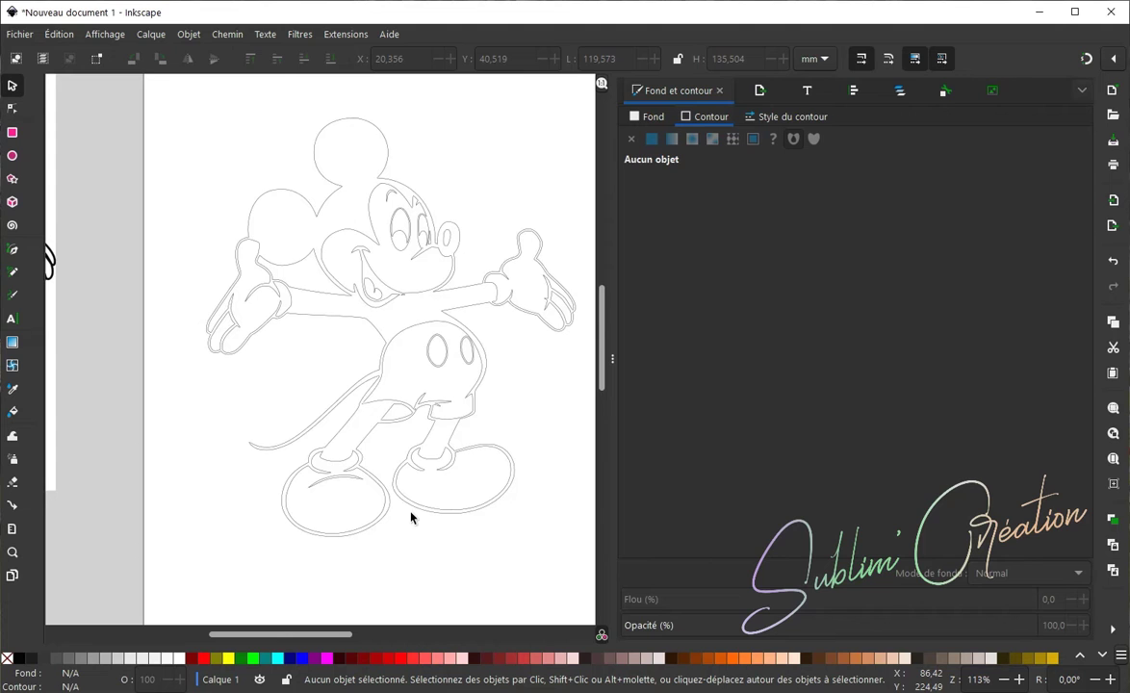
{"action": "scroll", "coordinate": [412, 517], "scroll_direction": "up", "scroll_amount": 1}
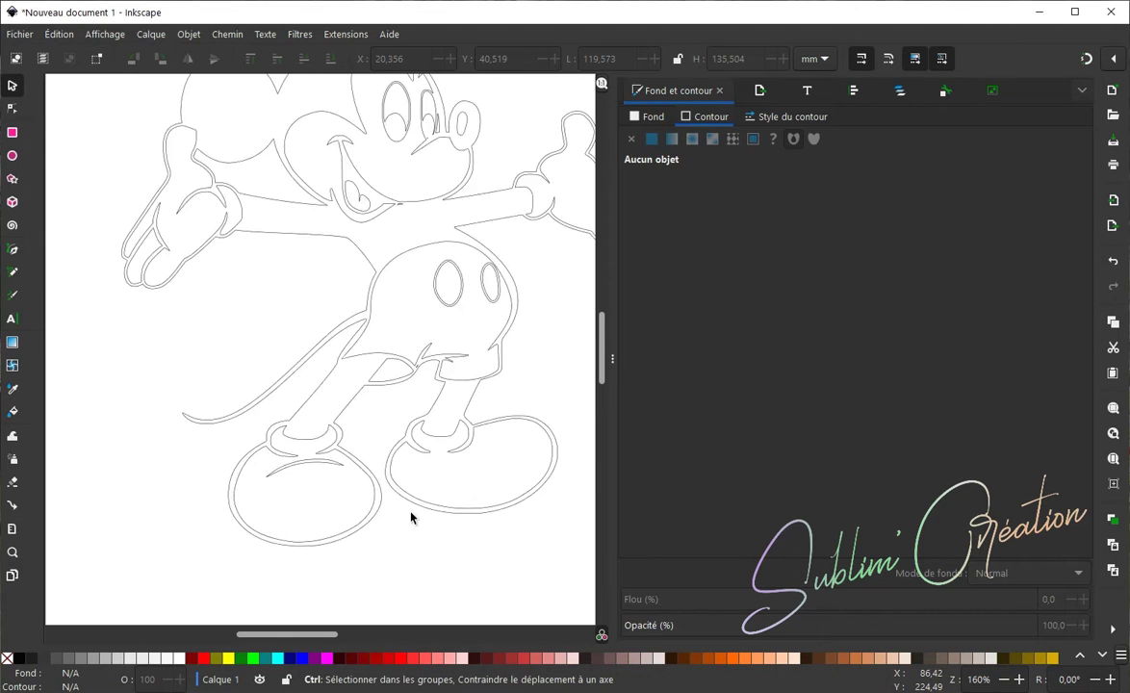
{"action": "scroll", "coordinate": [458, 381], "scroll_direction": "up", "scroll_amount": 1}
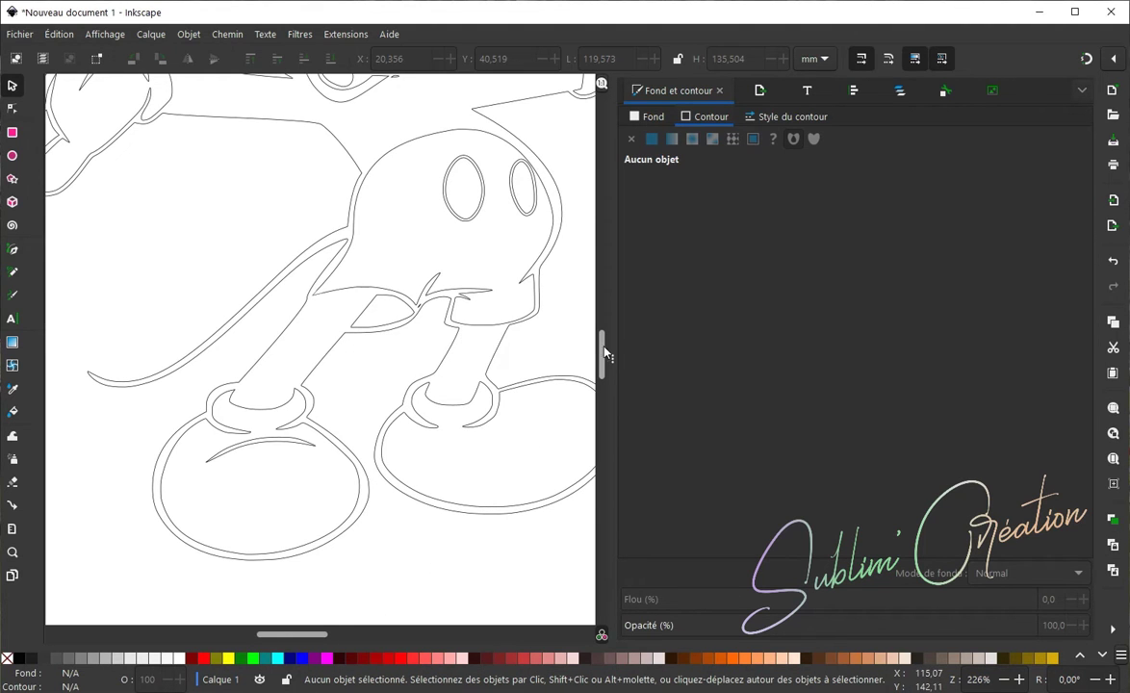
{"action": "left_click_drag", "start_coordinate": [602, 353], "coordinate": [623, 319]}
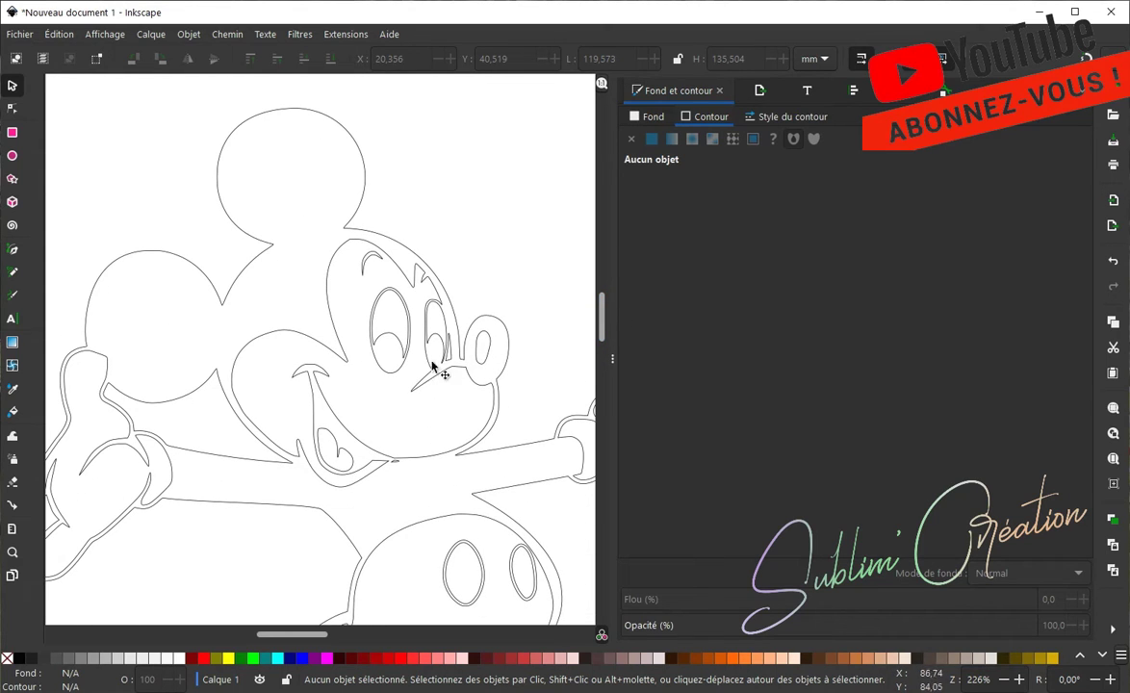
{"action": "mouse_move", "coordinate": [332, 638]}
{"action": "left_mouse_down"}
{"action": "mouse_move", "coordinate": [367, 641]}
{"action": "mouse_move", "coordinate": [322, 653]}
{"action": "left_mouse_up"}
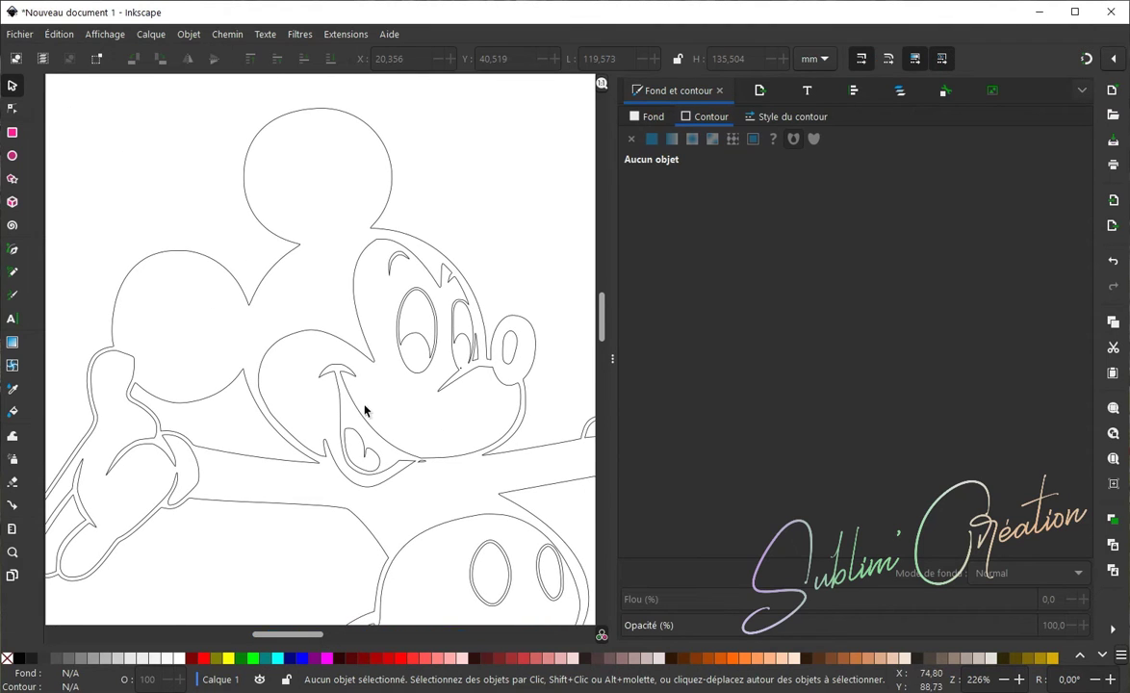
{"action": "scroll", "coordinate": [365, 396], "scroll_direction": "down", "scroll_amount": 2, "text": "ctrl"}
{"action": "scroll", "coordinate": [365, 396], "scroll_direction": "down", "scroll_amount": 1, "text": "ctrl"}
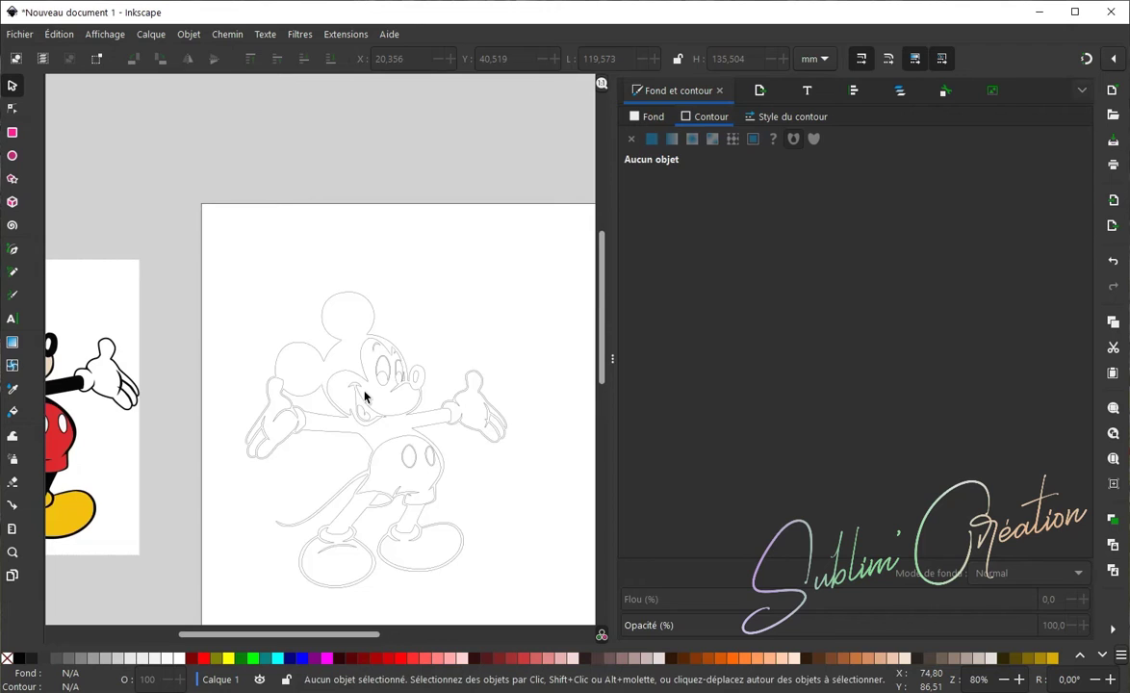
Delete the original colour image beside the page.
{"action": "left_click", "coordinate": [86, 365]}
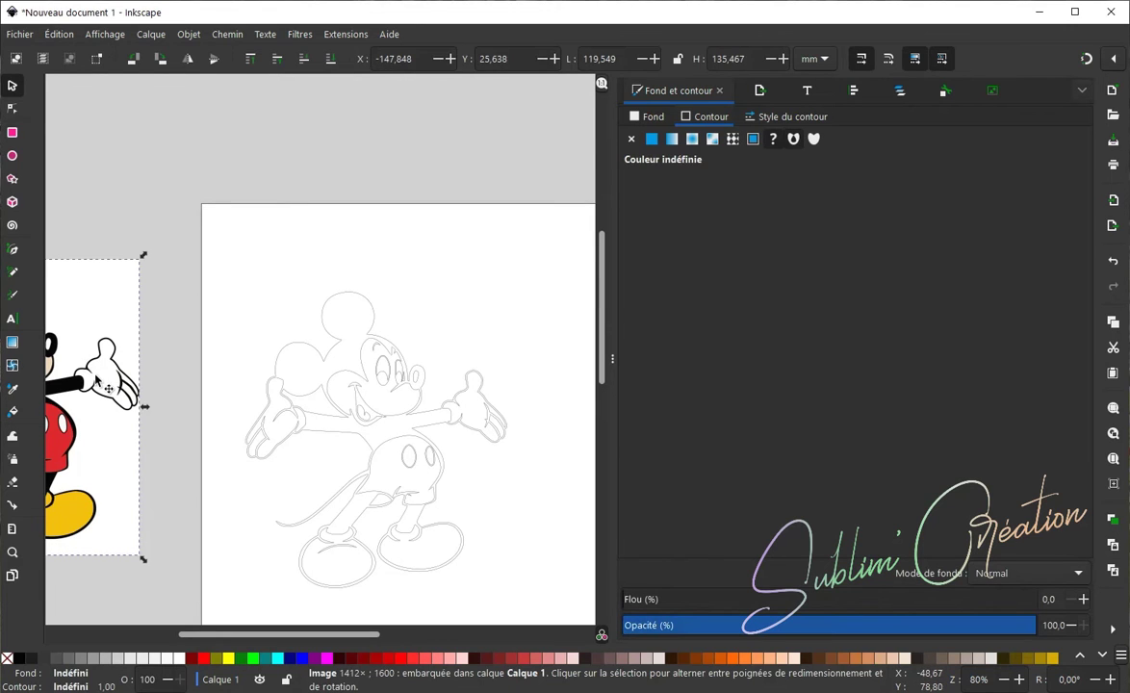
{"action": "key", "text": "Delete"}
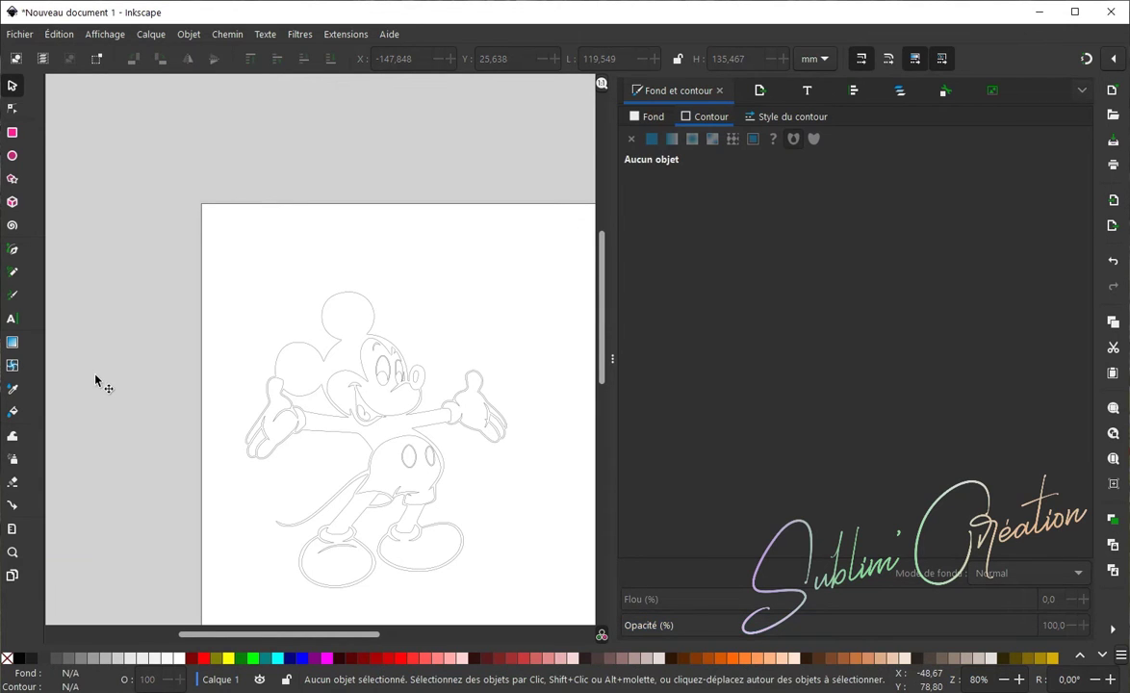
Save the drawing as an Inkscape SVG in the Images folder, overwriting dessin-1.svg.
{"action": "left_click", "coordinate": [22, 35]}
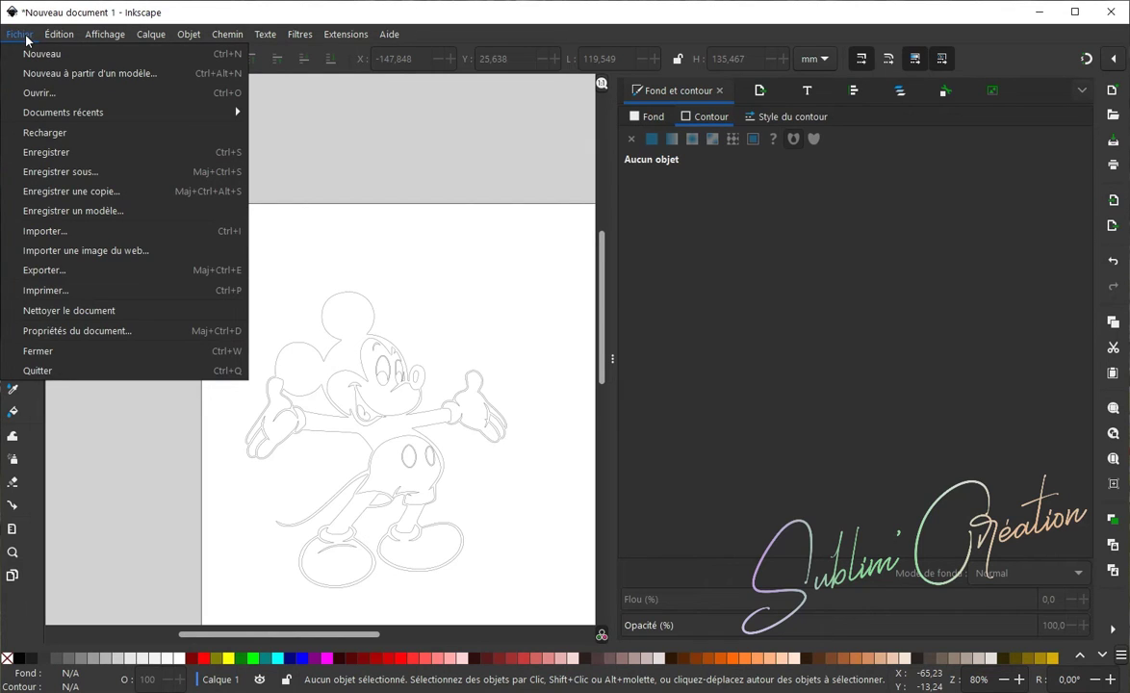
{"action": "left_click", "coordinate": [58, 174]}
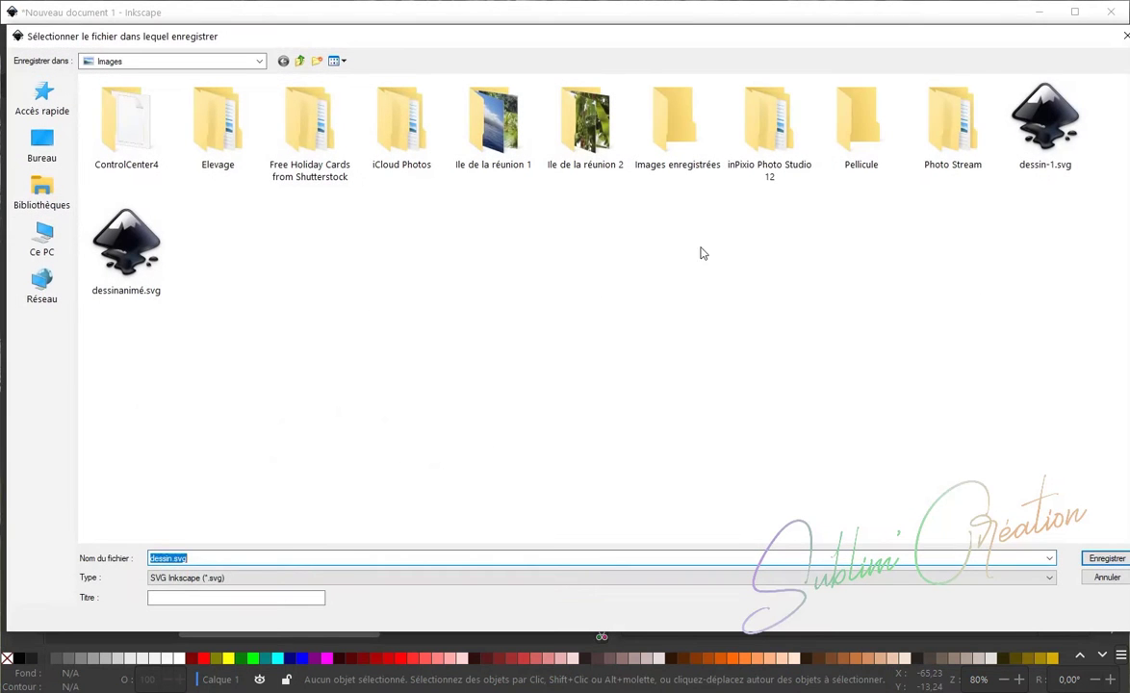
{"action": "left_click", "coordinate": [1045, 125]}
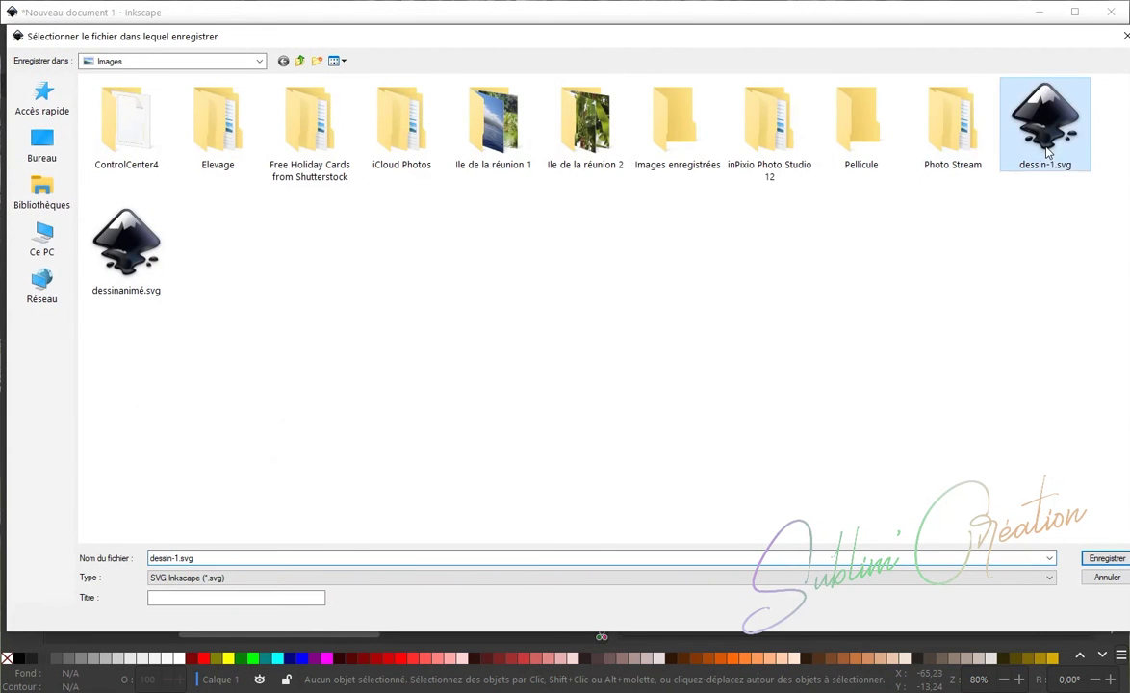
{"action": "left_click", "coordinate": [1108, 559]}
{"action": "left_click", "coordinate": [625, 425]}
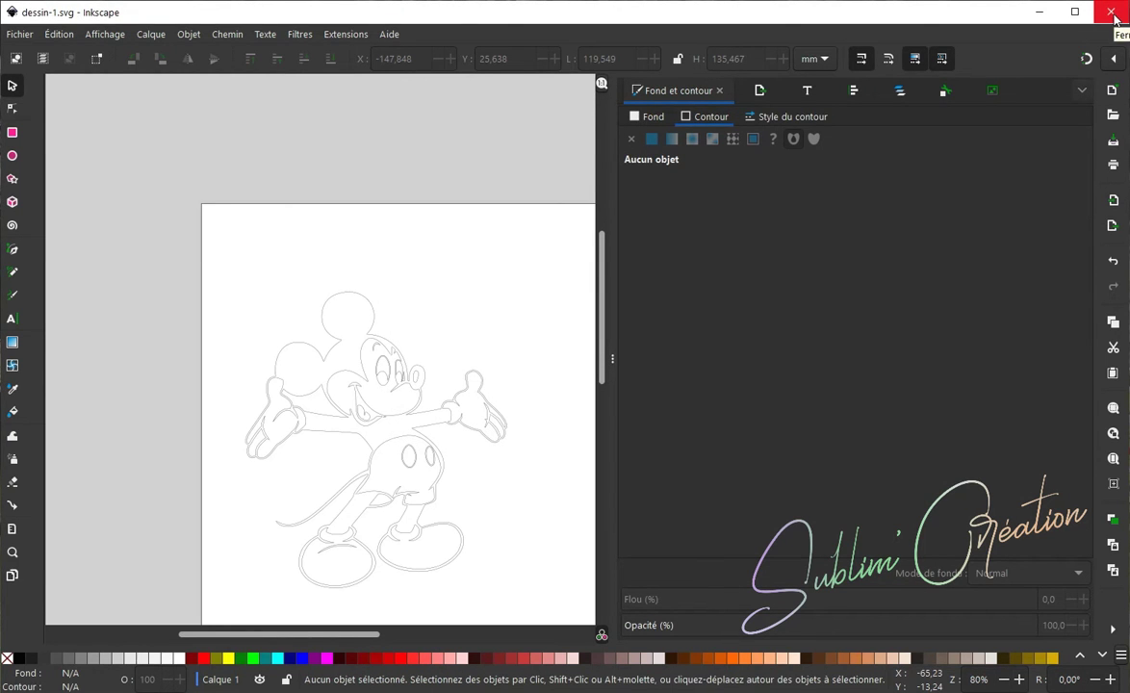
Close Inkscape and import dessin-1.svg from the Images folder into Brother CanvasWorkspace.
{"action": "left_click", "coordinate": [1112, 11]}
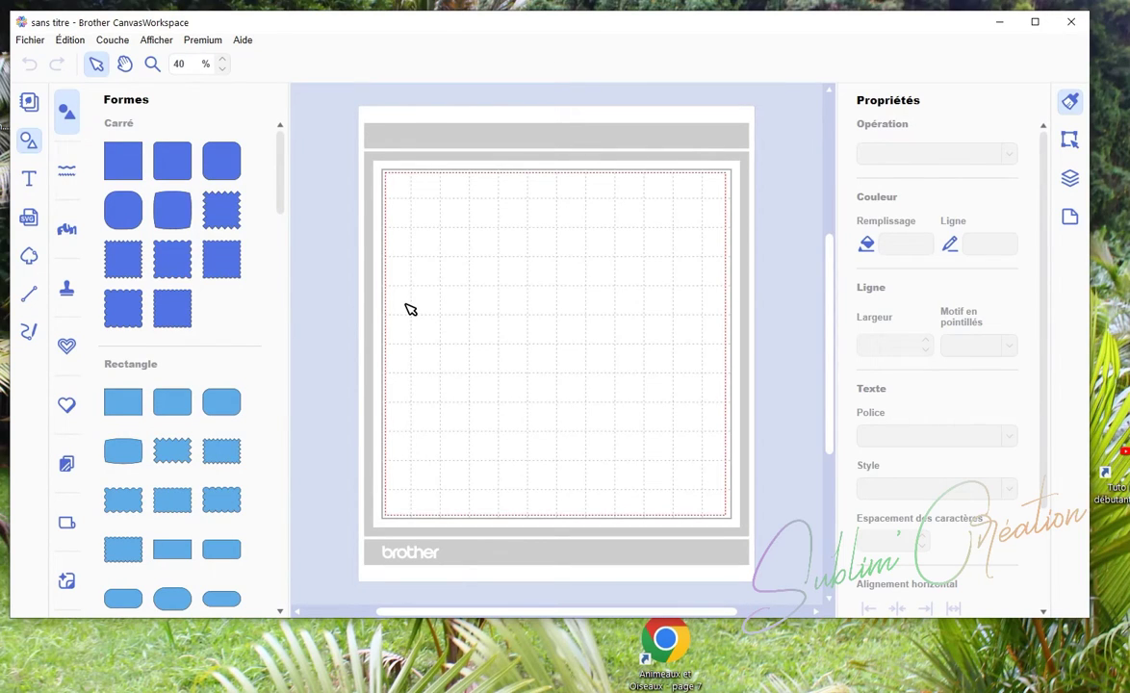
{"action": "left_click", "coordinate": [30, 219]}
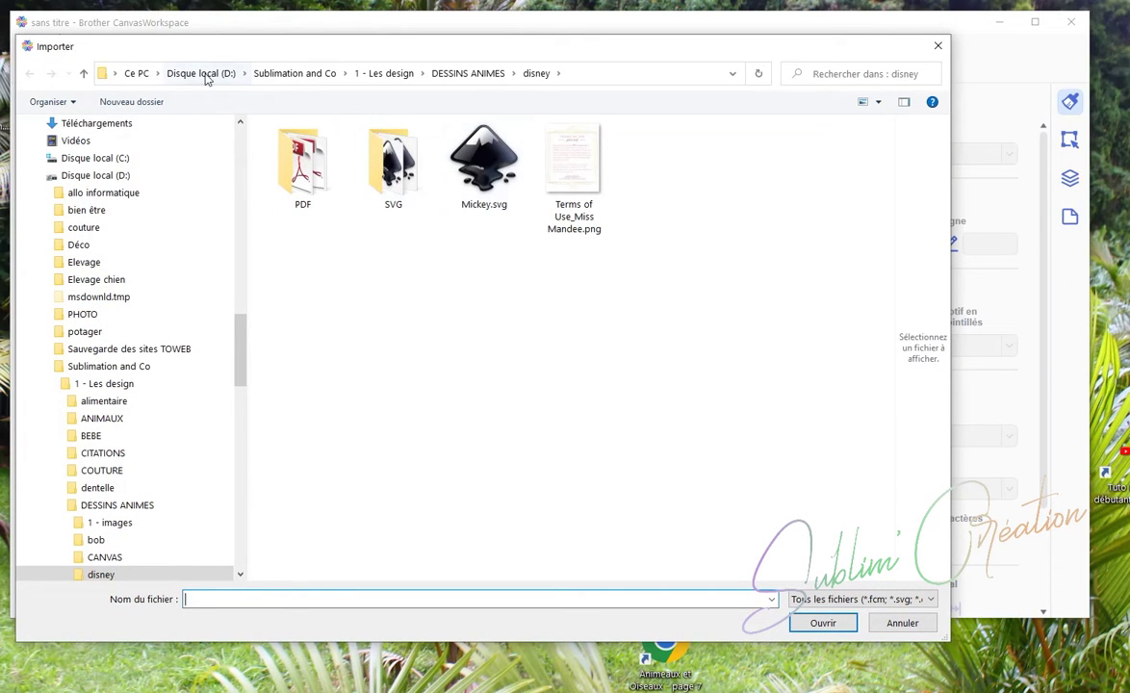
{"action": "scroll", "coordinate": [85, 239], "scroll_direction": "up", "scroll_amount": 2}
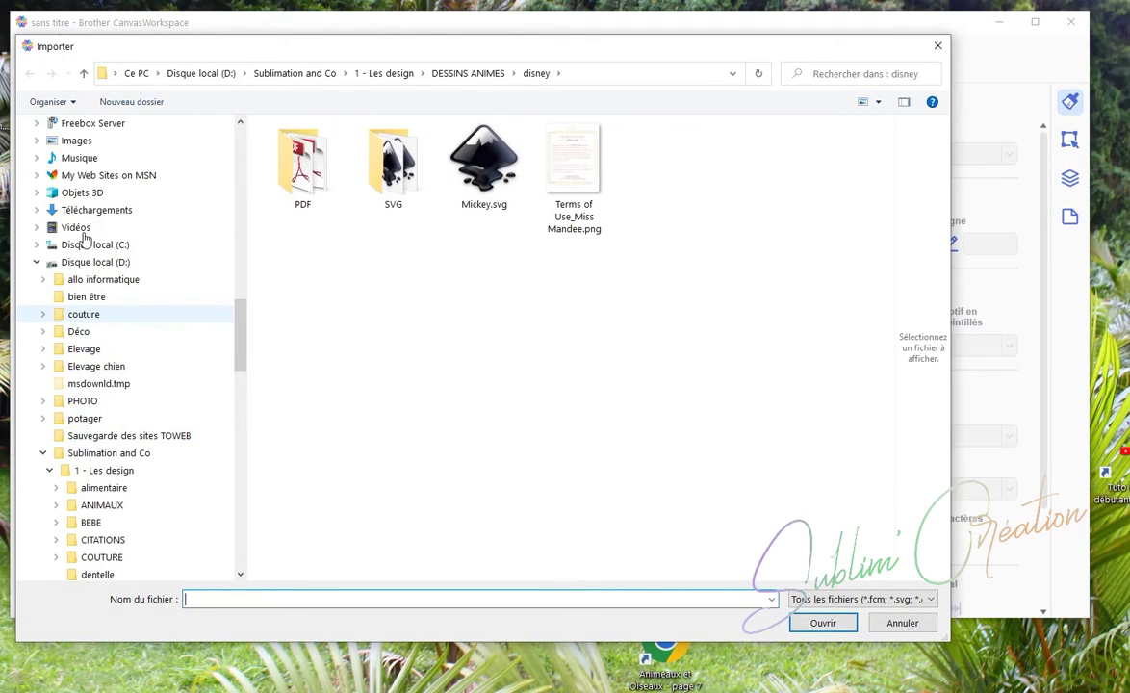
{"action": "scroll", "coordinate": [85, 238], "scroll_direction": "up", "scroll_amount": 1}
{"action": "left_click", "coordinate": [81, 157]}
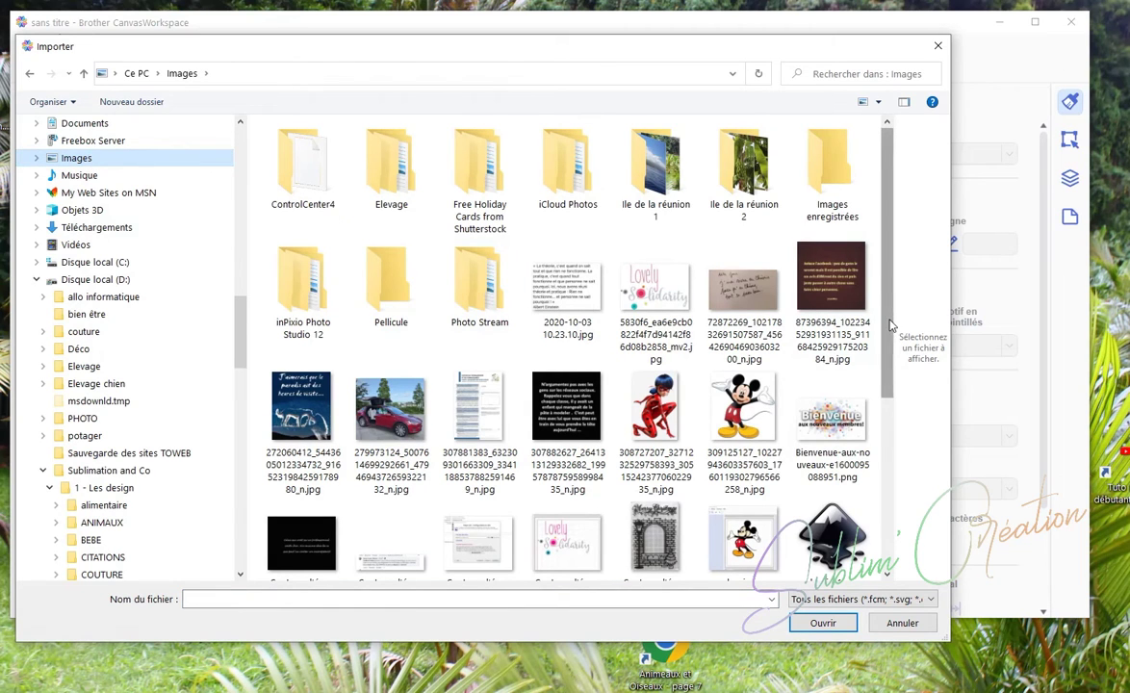
{"action": "left_click_drag", "start_coordinate": [889, 320], "coordinate": [891, 383]}
{"action": "left_click", "coordinate": [830, 452]}
{"action": "left_click", "coordinate": [821, 623]}
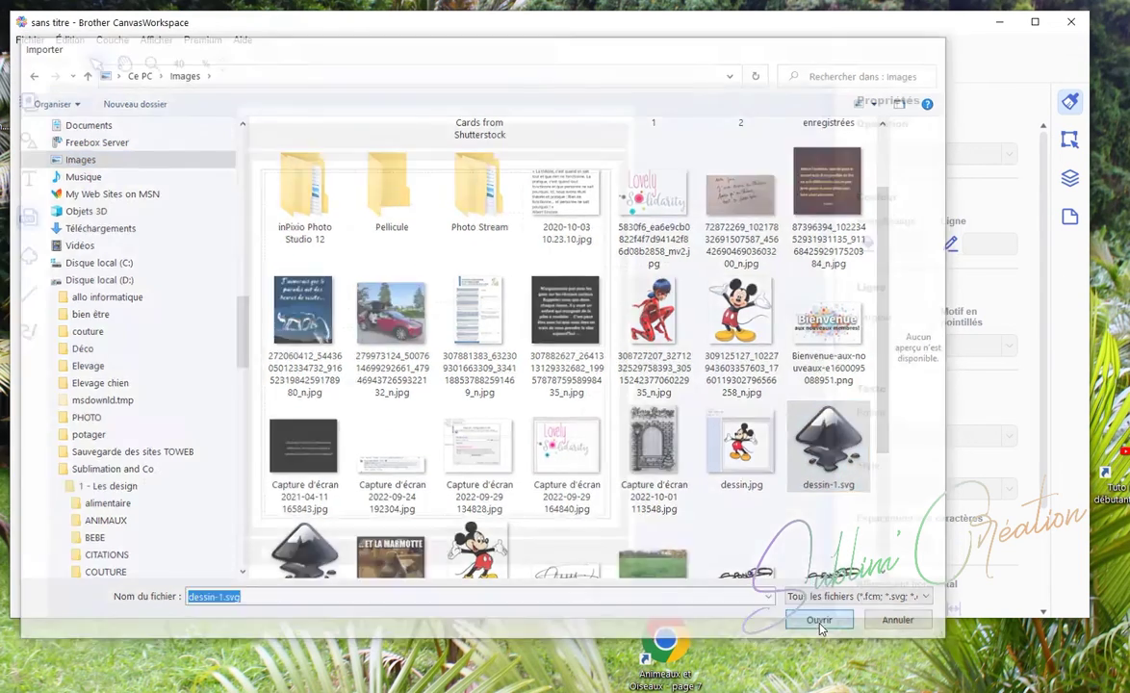
Group all the imported shapes of the figure into one object.
{"action": "left_click_drag", "start_coordinate": [190, 123], "coordinate": [393, 274]}
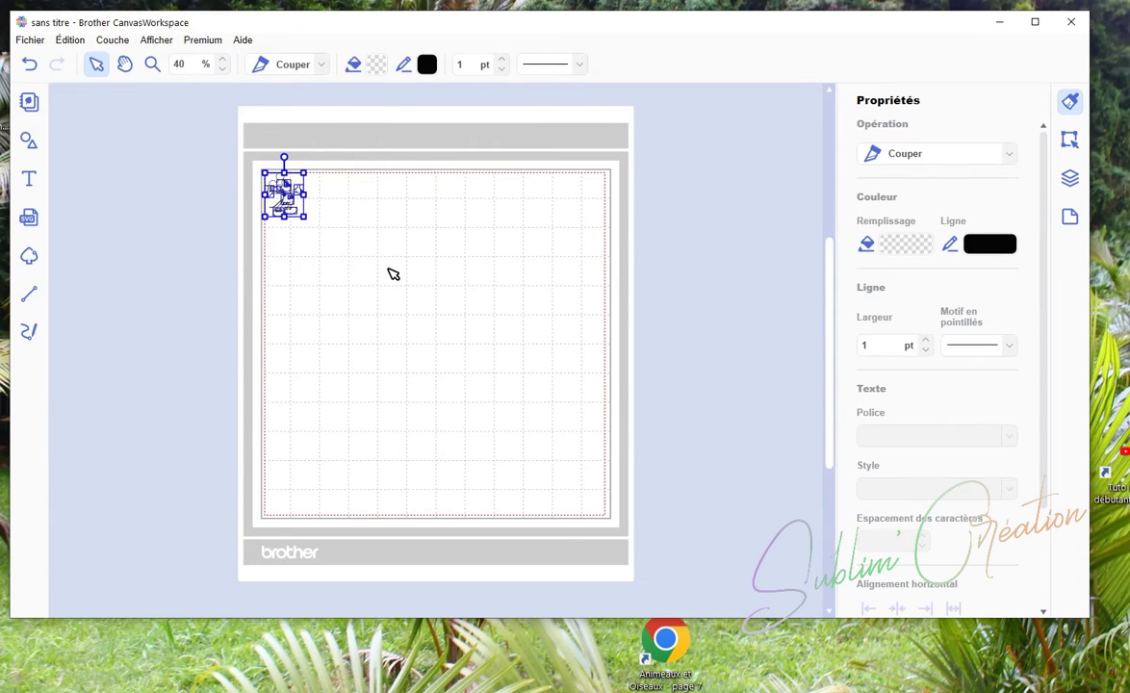
{"action": "left_click", "coordinate": [1072, 180]}
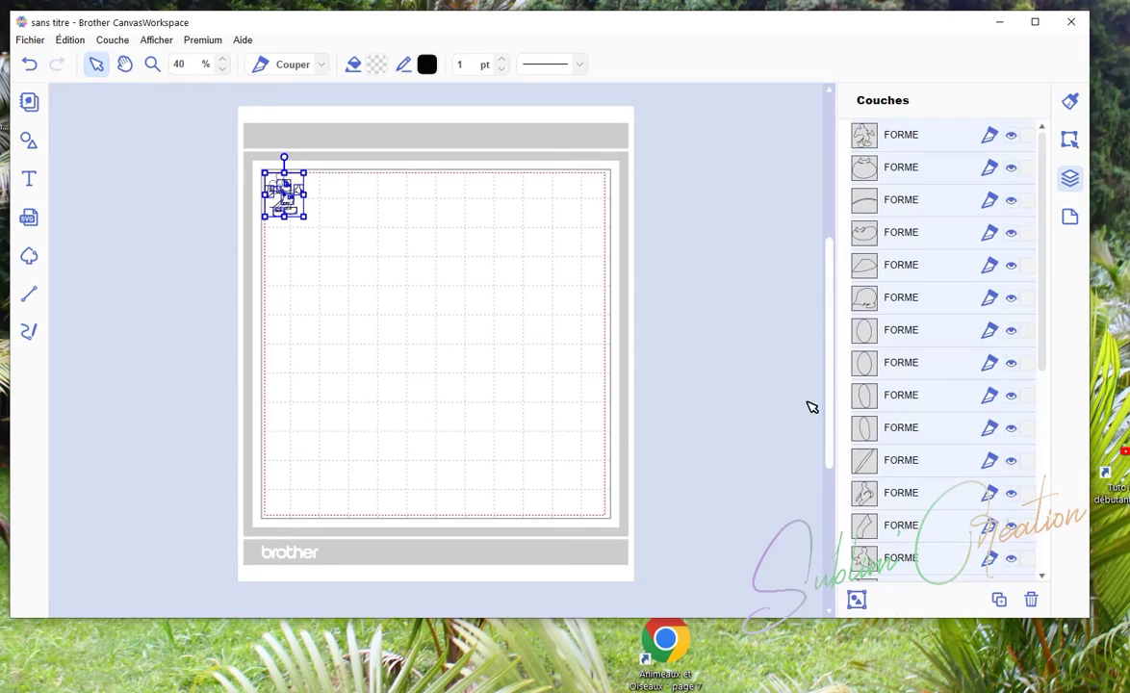
{"action": "left_click", "coordinate": [856, 601]}
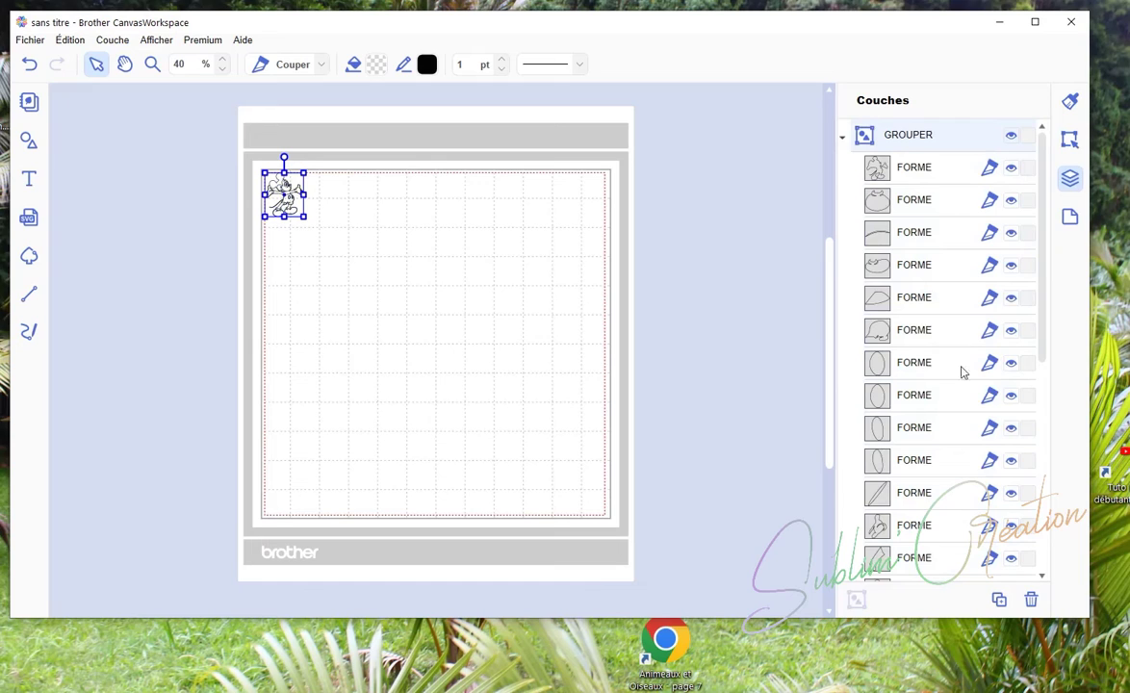
Enlarge the grouped figure proportionally to about 264 × 299 mm so it nearly fills the cutting mat.
{"action": "left_click", "coordinate": [1070, 140]}
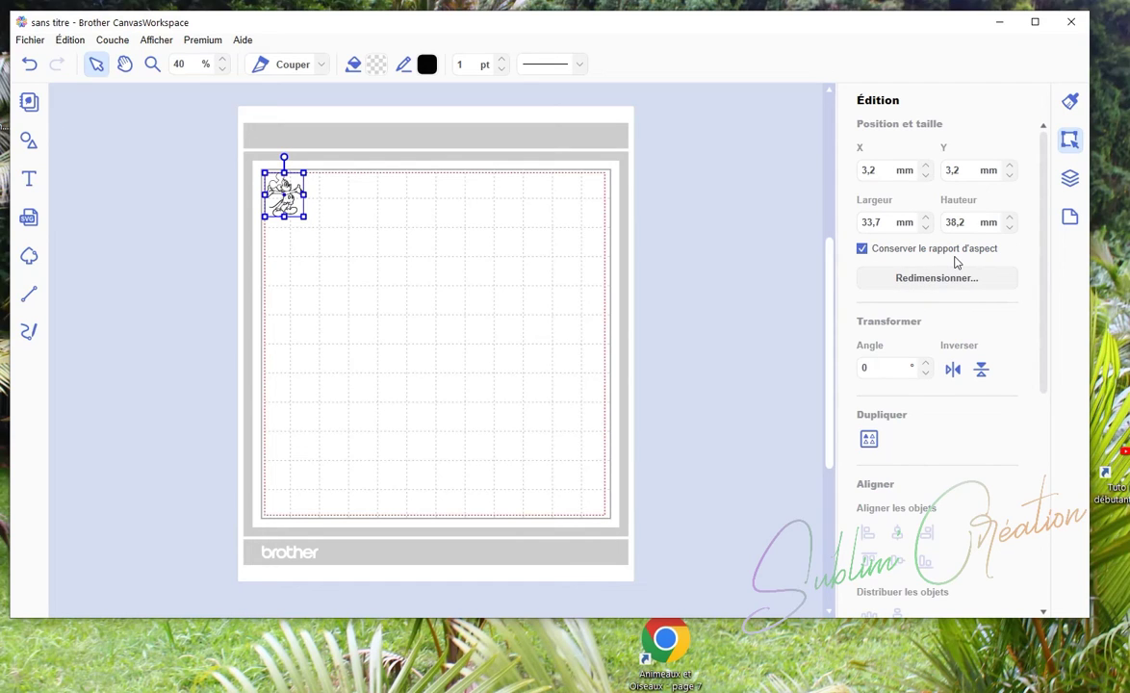
{"action": "left_click", "coordinate": [1009, 229]}
{"action": "left_click", "coordinate": [1009, 229]}
{"action": "left_click", "coordinate": [1009, 228]}
{"action": "left_click", "coordinate": [1009, 228]}
{"action": "left_click", "coordinate": [1009, 229]}
{"action": "left_click", "coordinate": [1010, 218]}
{"action": "left_click", "coordinate": [1011, 218]}
{"action": "left_click", "coordinate": [1010, 218]}
{"action": "left_click", "coordinate": [1010, 218]}
{"action": "left_click", "coordinate": [1010, 218]}
{"action": "left_click", "coordinate": [1010, 218]}
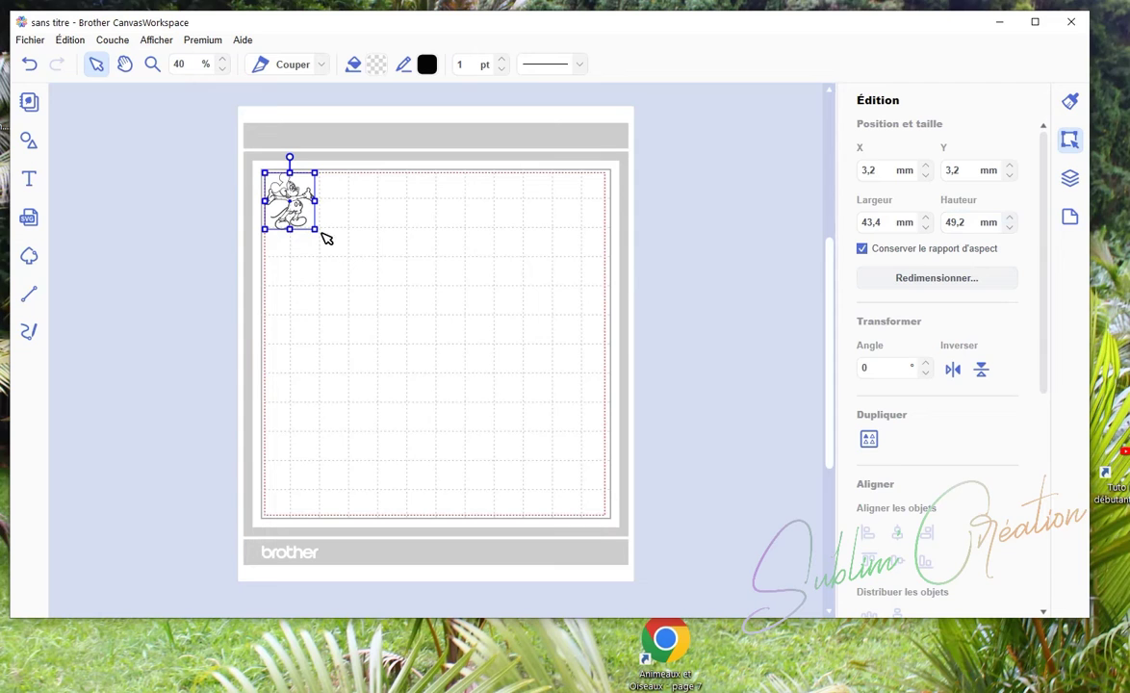
{"action": "left_click_drag", "start_coordinate": [345, 261], "coordinate": [566, 502]}
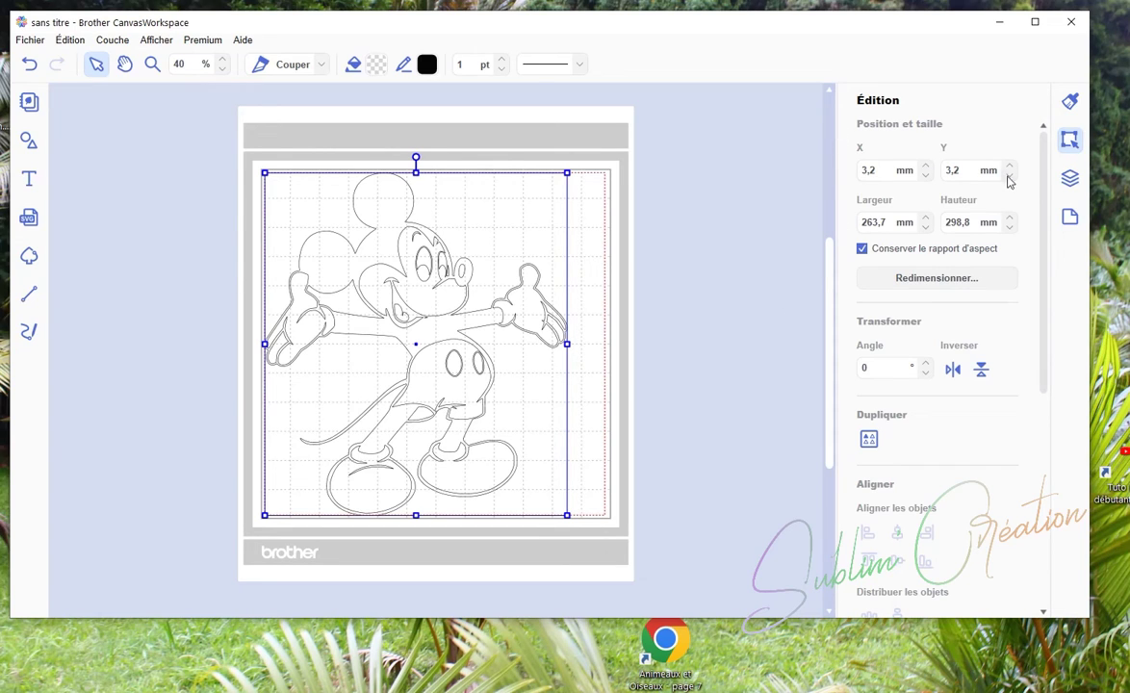
Ungroup the enlarged figure into its separate shapes and clear the selection.
{"action": "left_click", "coordinate": [1070, 178]}
{"action": "right_click", "coordinate": [925, 150]}
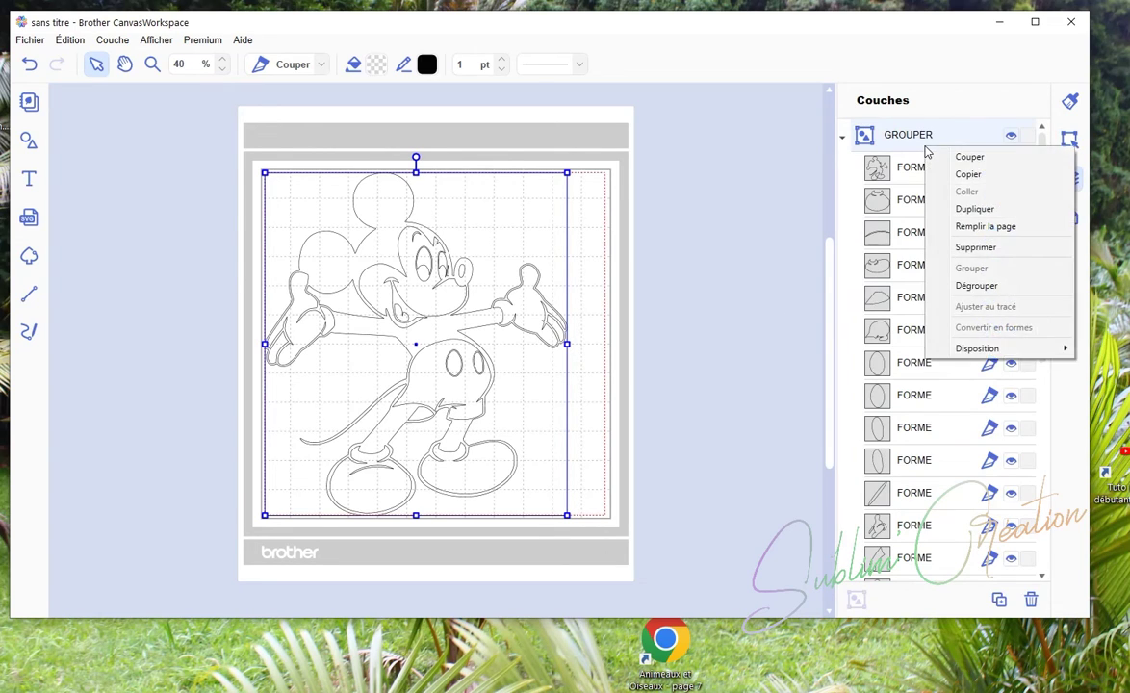
{"action": "left_click", "coordinate": [949, 285]}
{"action": "left_click", "coordinate": [635, 197]}
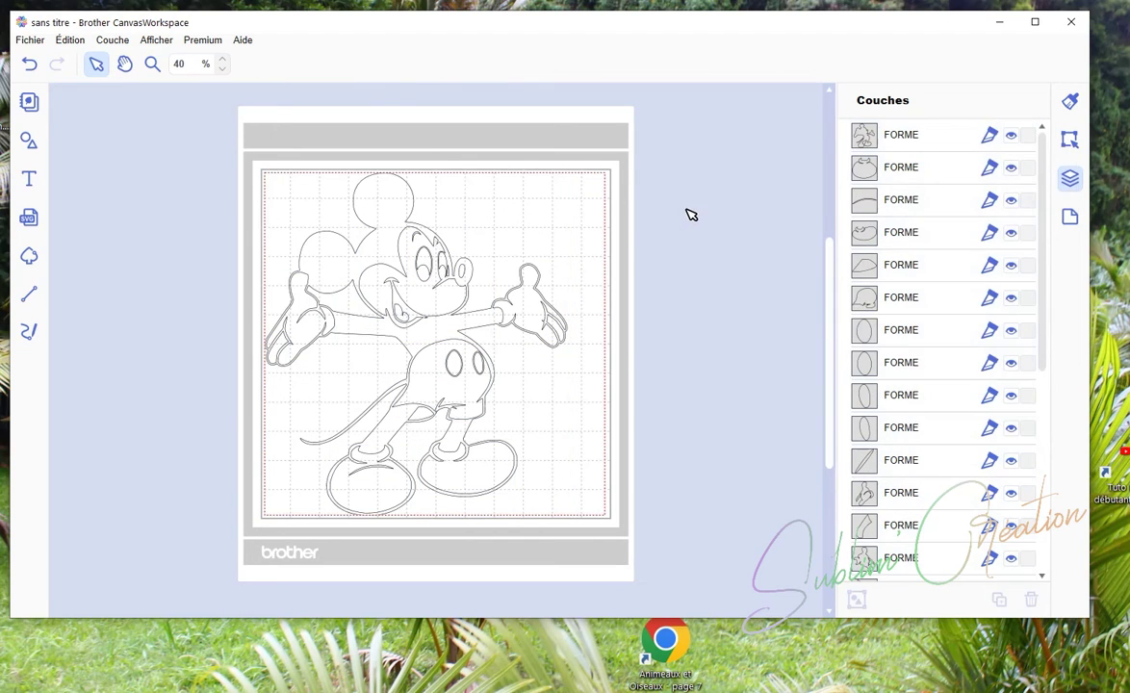
Fill the full-body silhouette shape with black (#000000) and send it behind all the other shapes.
{"action": "left_click", "coordinate": [887, 141]}
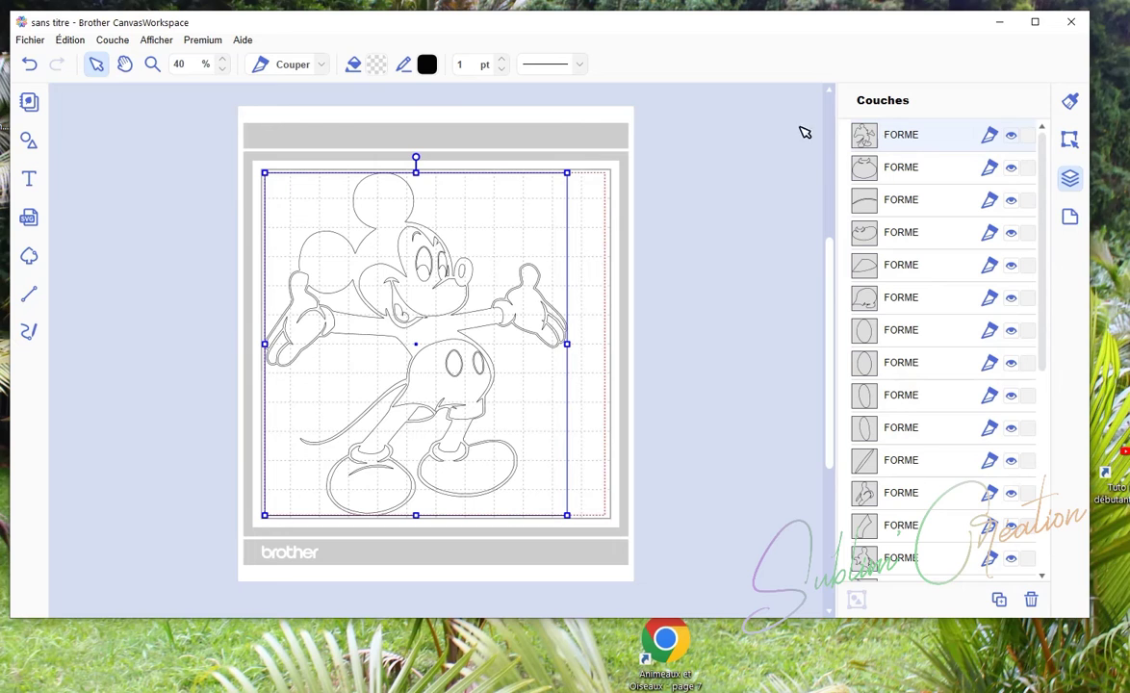
{"action": "left_click", "coordinate": [376, 68]}
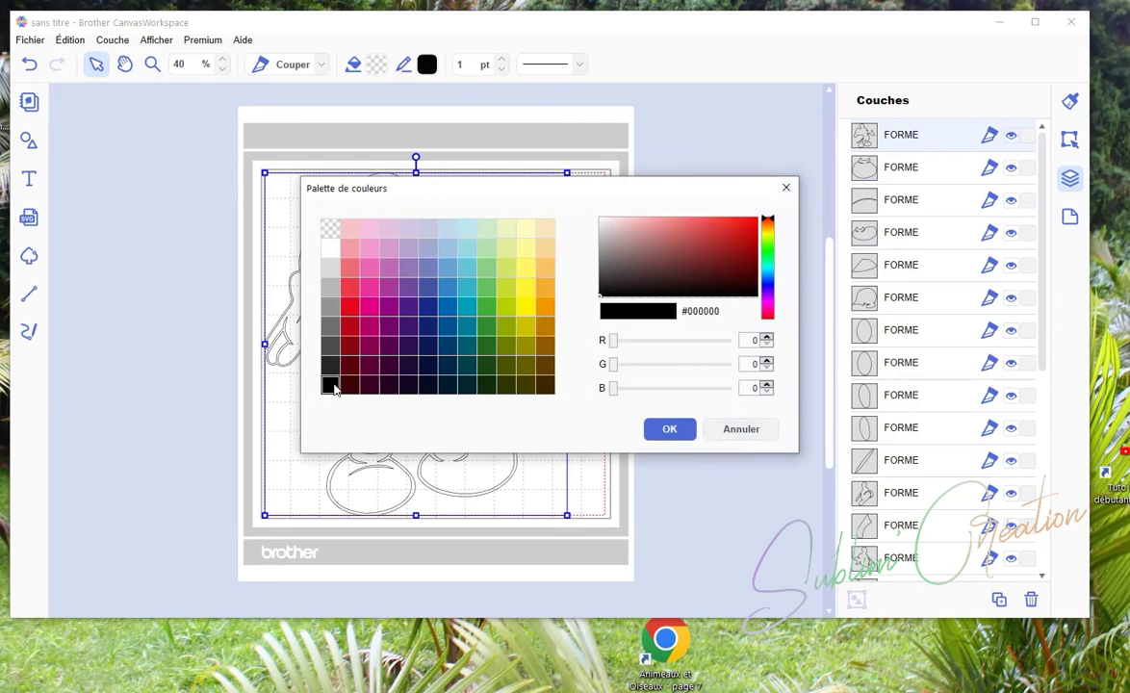
{"action": "left_click", "coordinate": [671, 431]}
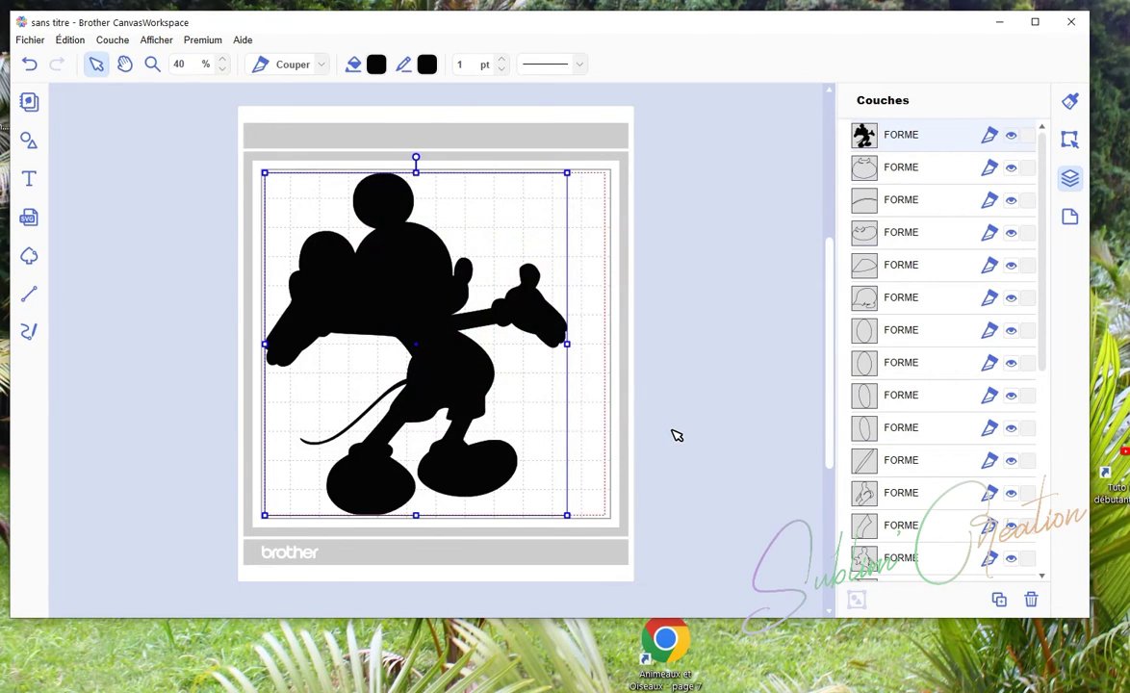
{"action": "right_click", "coordinate": [917, 146]}
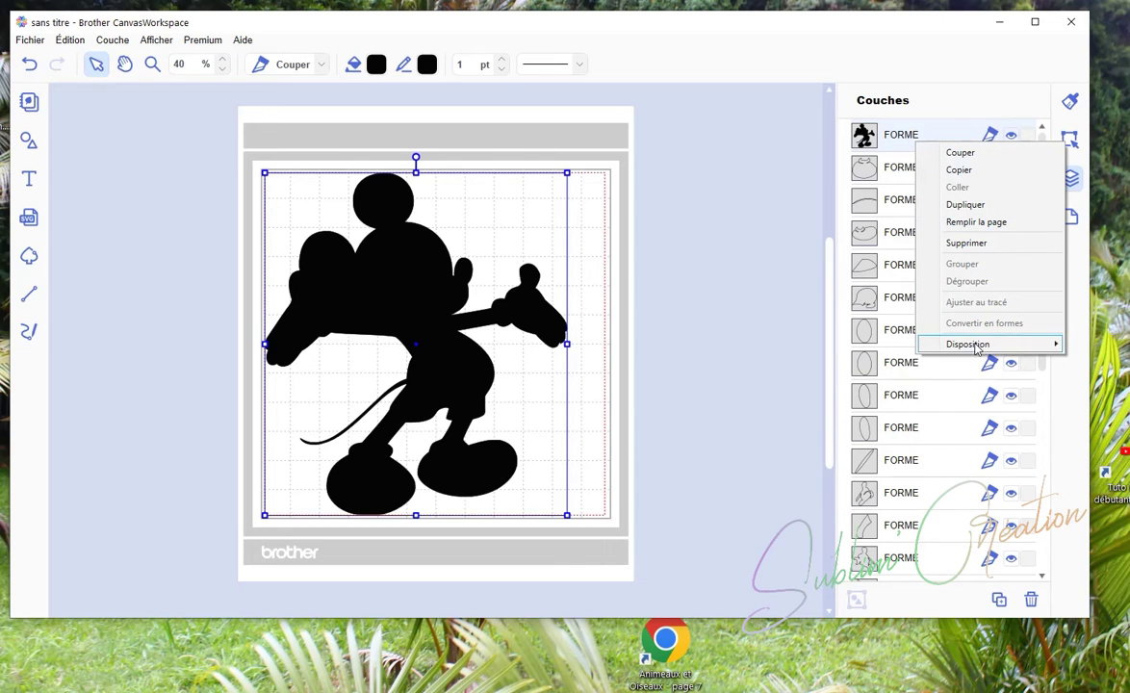
{"action": "mouse_move", "coordinate": [968, 344]}
{"action": "left_click", "coordinate": [1108, 396]}
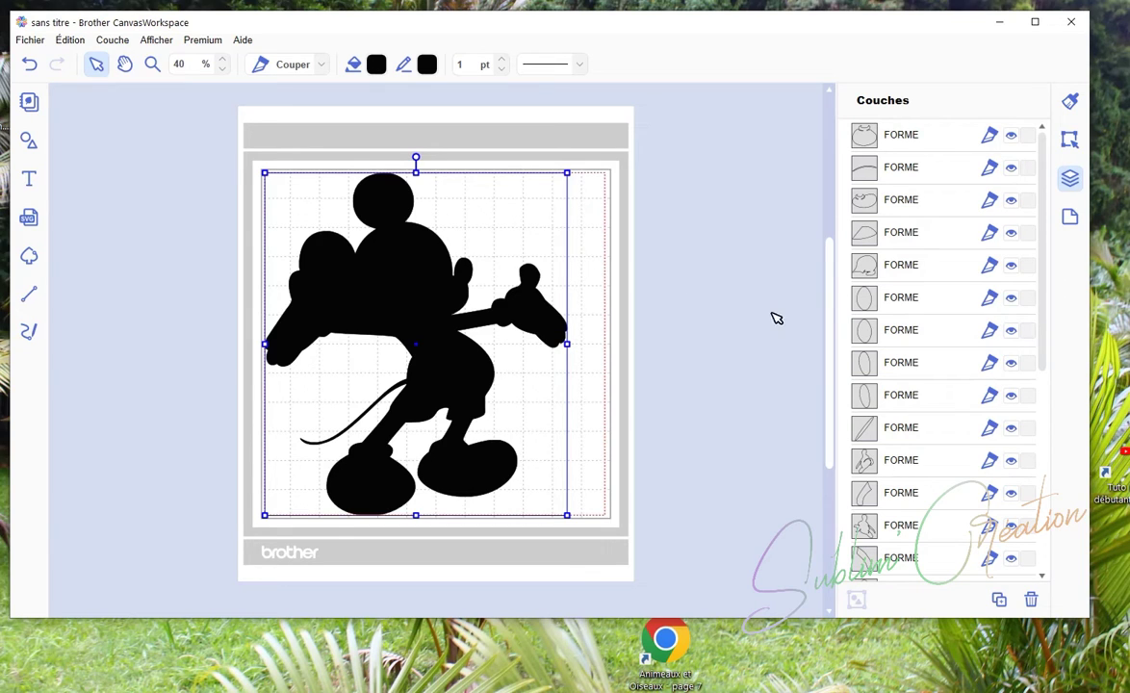
Fill the shoe below the figure's tail with orange (#F39800).
{"action": "left_click", "coordinate": [907, 138]}
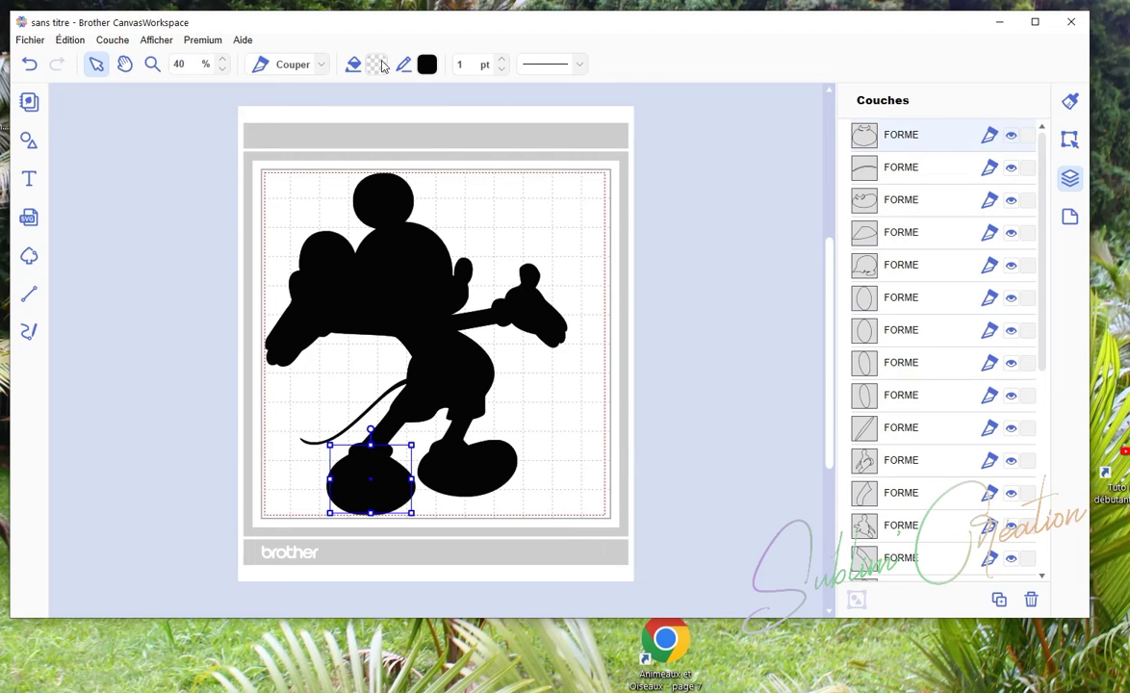
{"action": "left_click", "coordinate": [376, 65]}
{"action": "left_click", "coordinate": [542, 311]}
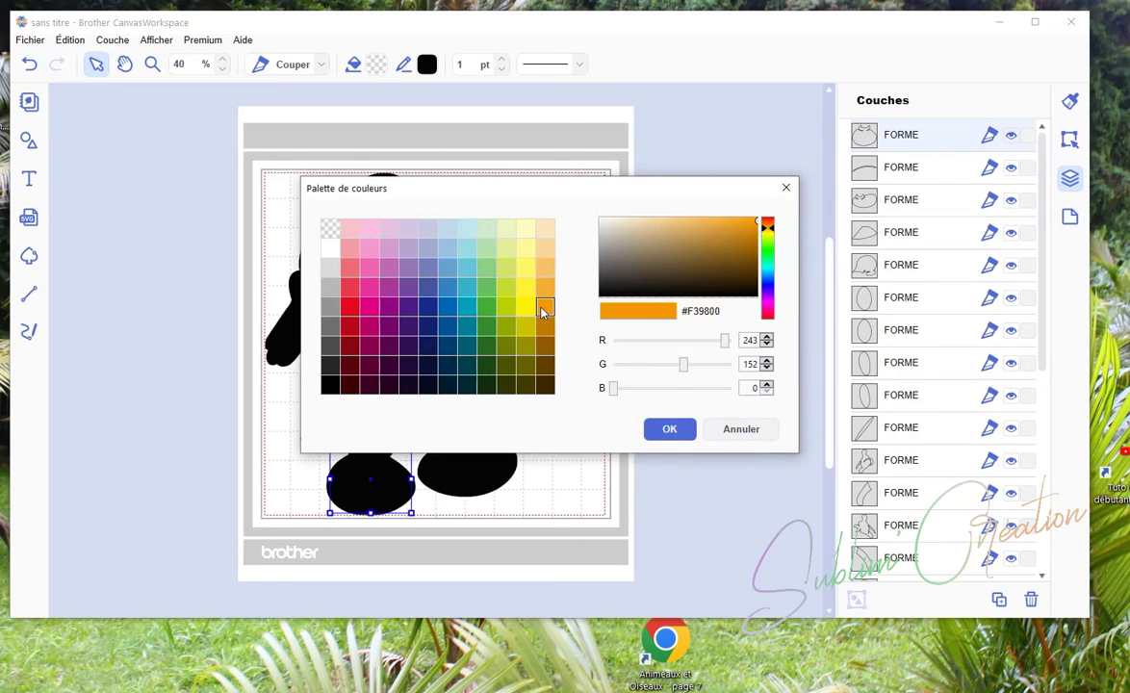
{"action": "left_click", "coordinate": [669, 429]}
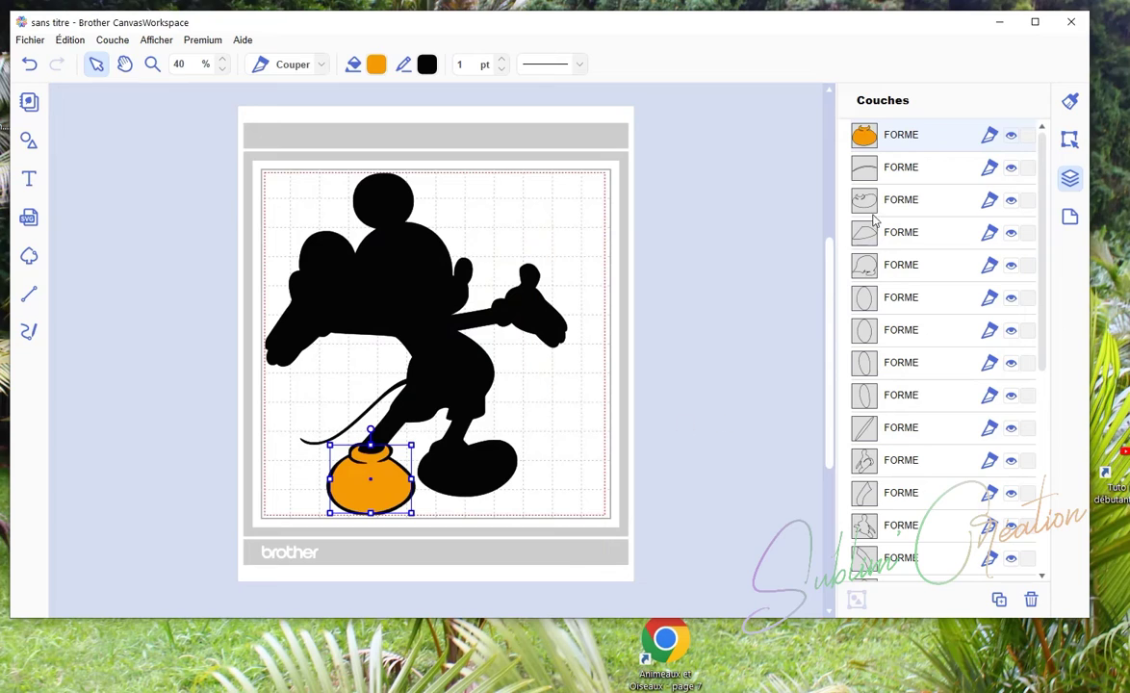
Move the curved crease line above the orange shoe in the layer order and fill it with black (#000000).
{"action": "left_click", "coordinate": [943, 171]}
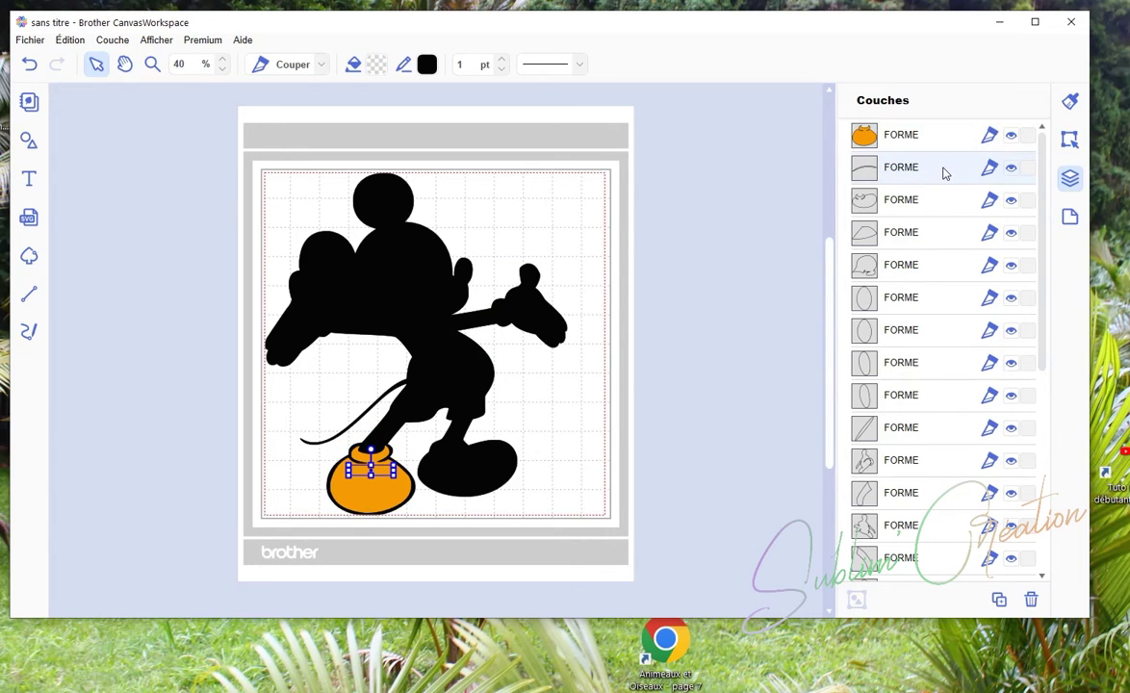
{"action": "left_click_drag", "start_coordinate": [943, 175], "coordinate": [944, 138]}
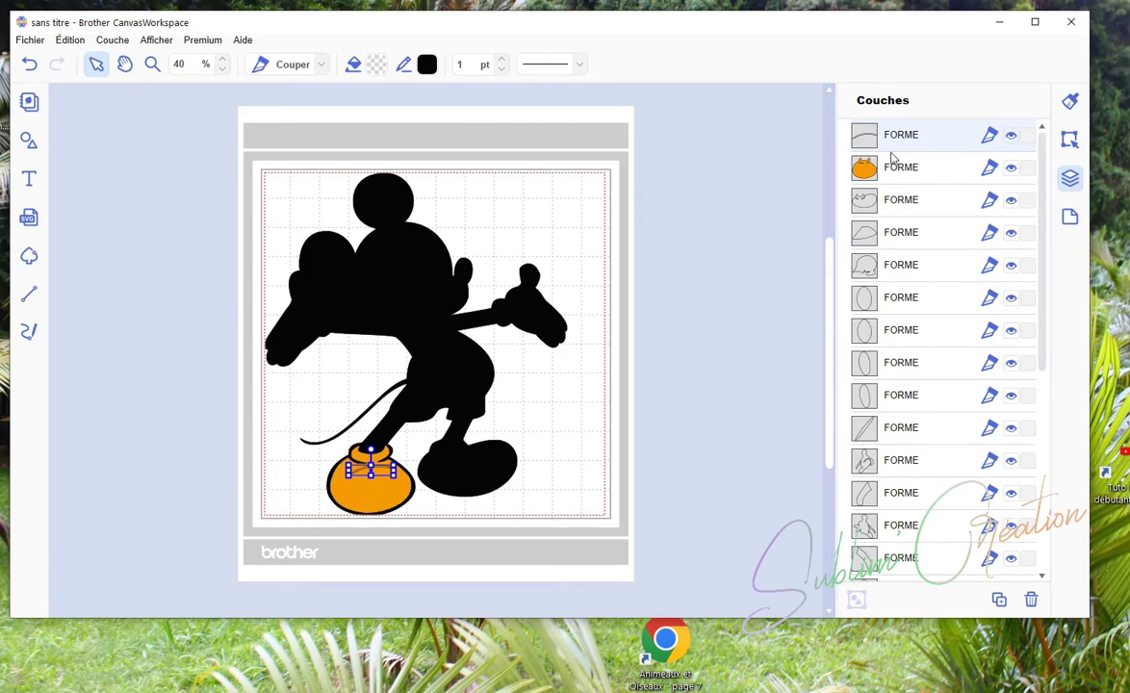
{"action": "left_click", "coordinate": [377, 65]}
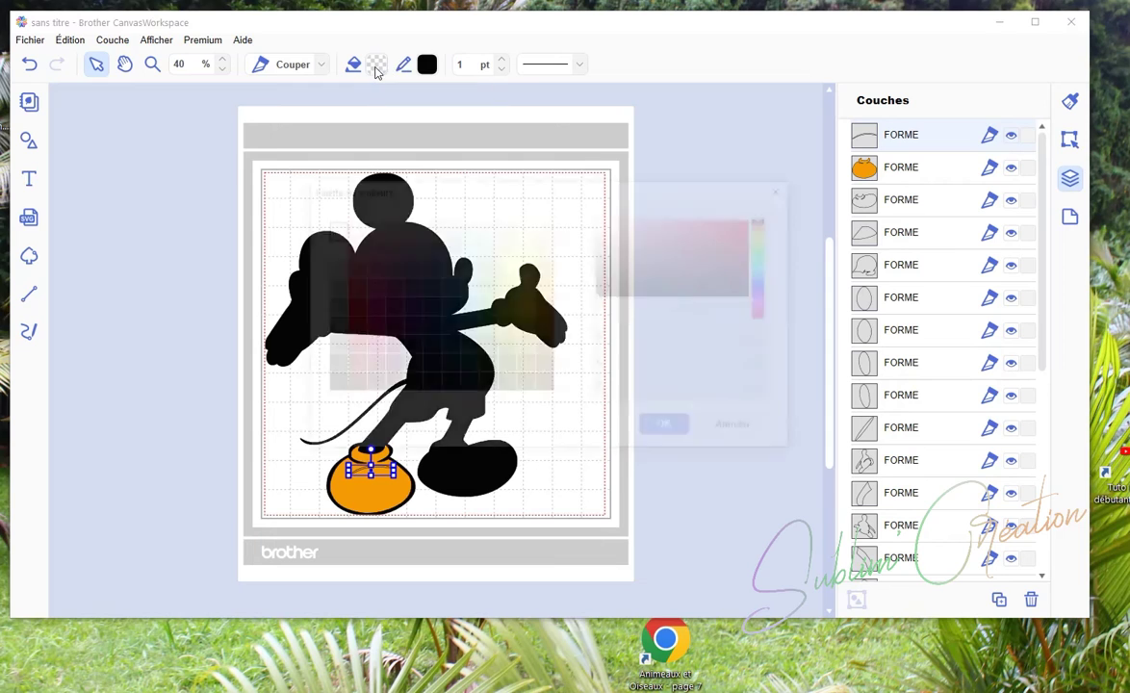
{"action": "left_click", "coordinate": [346, 387]}
{"action": "left_click", "coordinate": [331, 386]}
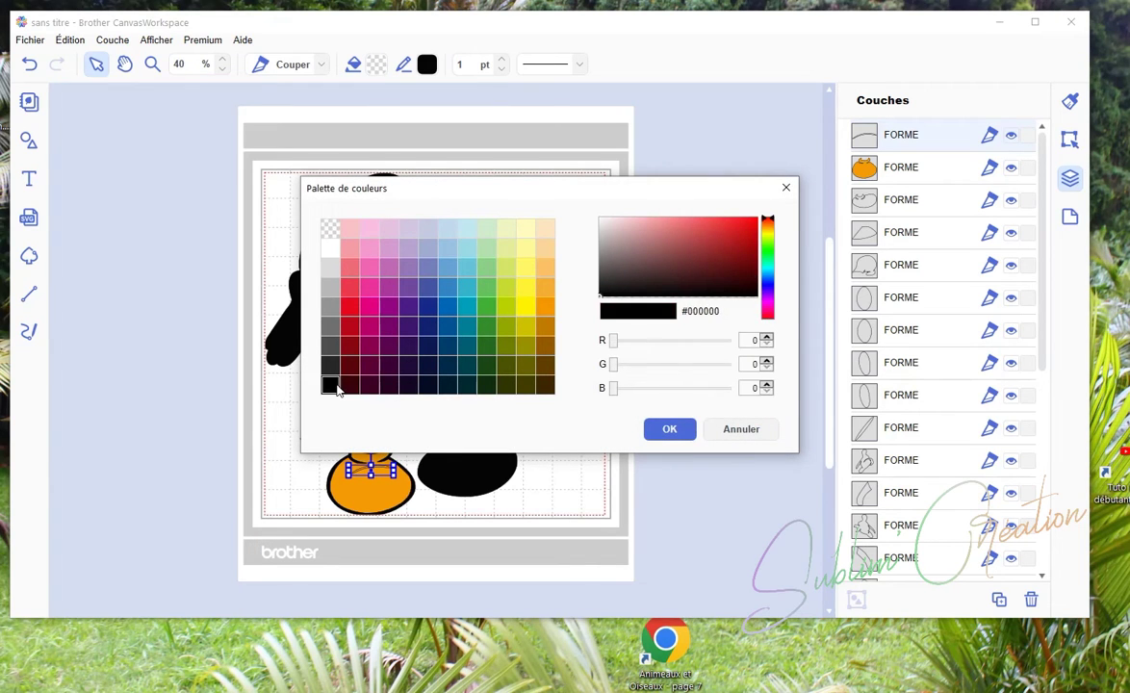
{"action": "left_click", "coordinate": [670, 430]}
Fill the figure's second shoe with the same orange (#F39800).
{"action": "left_click", "coordinate": [903, 200]}
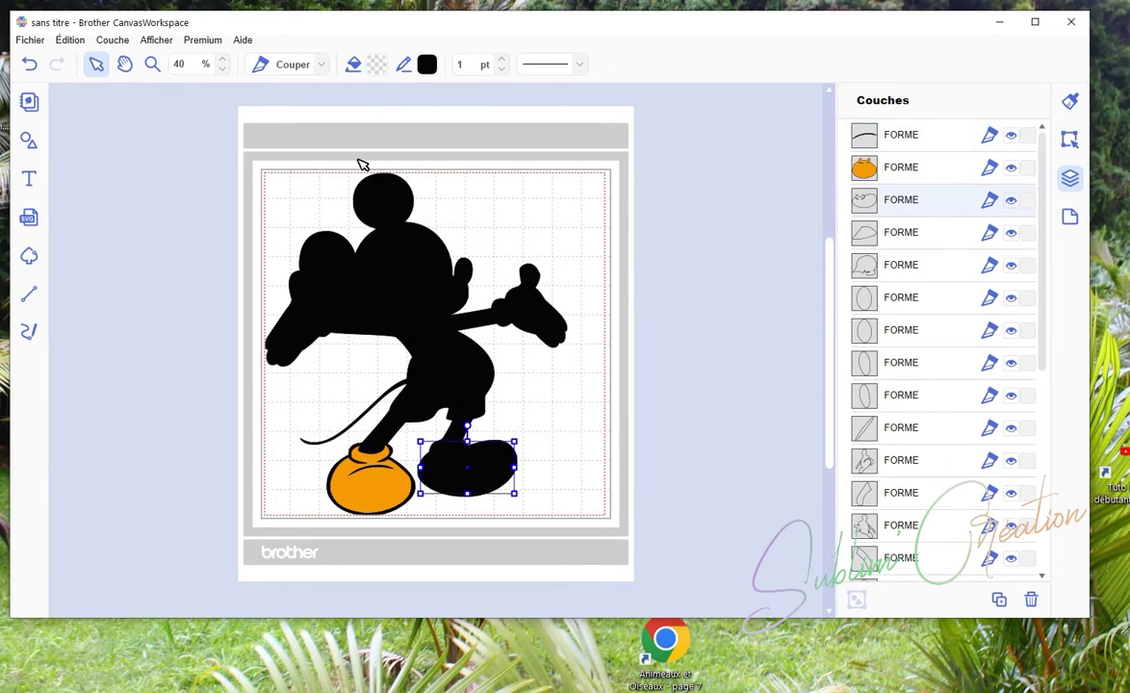
{"action": "left_click", "coordinate": [376, 65]}
{"action": "left_click", "coordinate": [545, 306]}
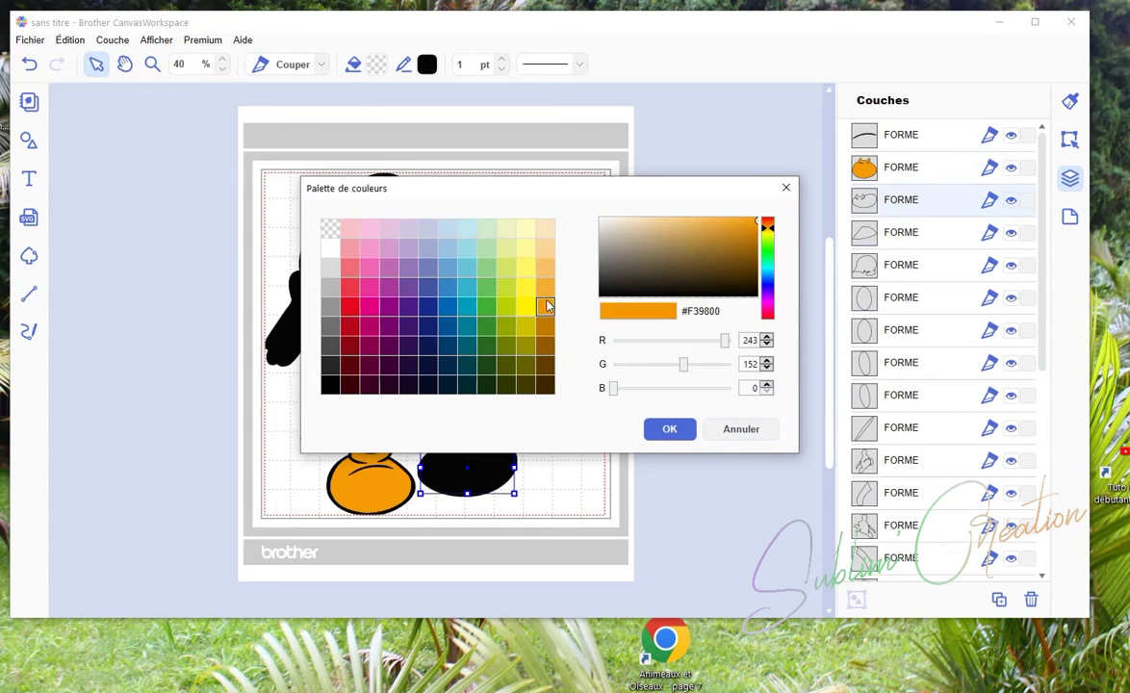
{"action": "left_click", "coordinate": [665, 430]}
Fill the small leg-opening piece and the main shape of the shorts with red (#E6081F).
{"action": "left_click", "coordinate": [909, 232]}
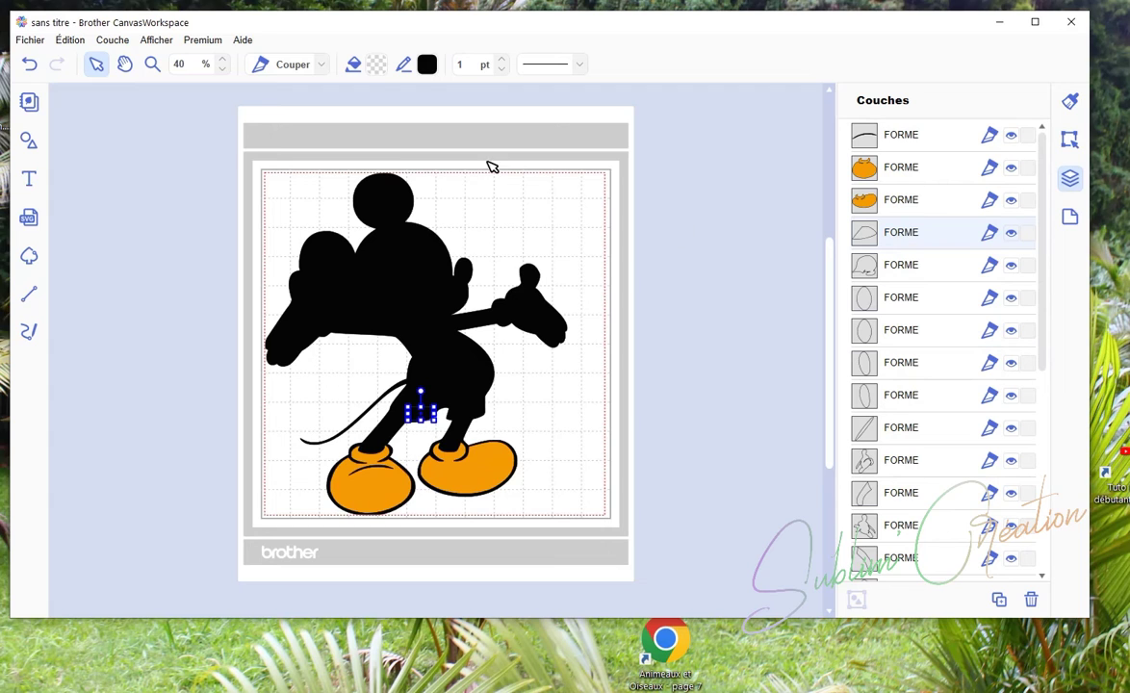
{"action": "left_click", "coordinate": [371, 65]}
{"action": "left_click", "coordinate": [350, 306]}
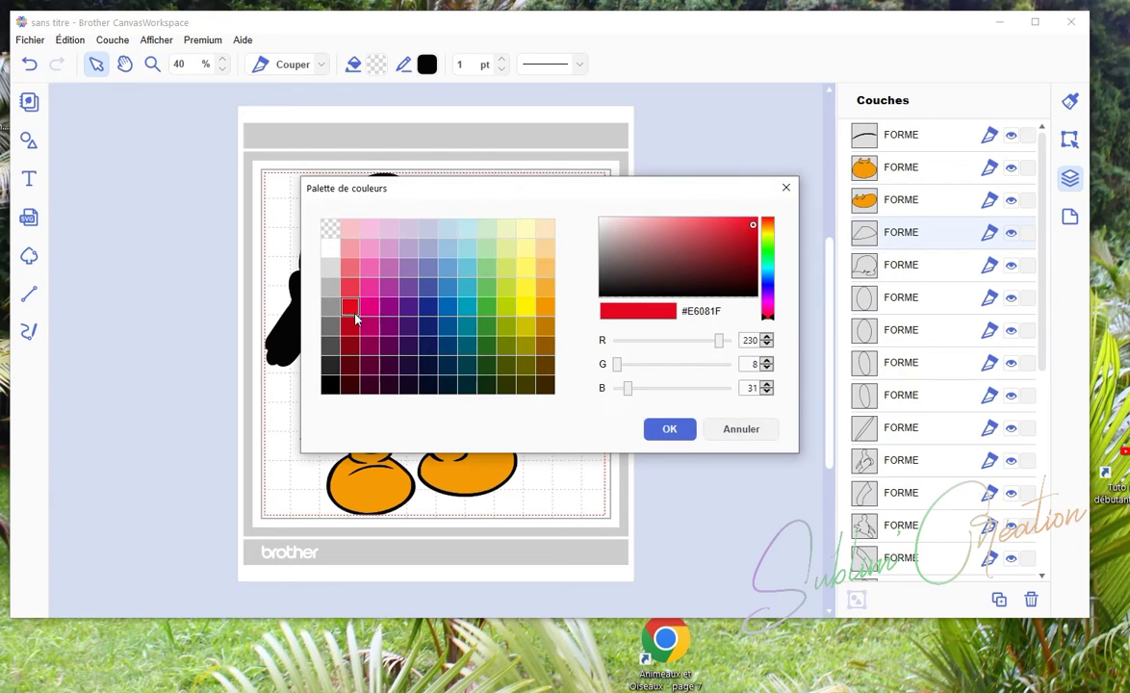
{"action": "left_click", "coordinate": [669, 431]}
{"action": "left_click", "coordinate": [915, 266]}
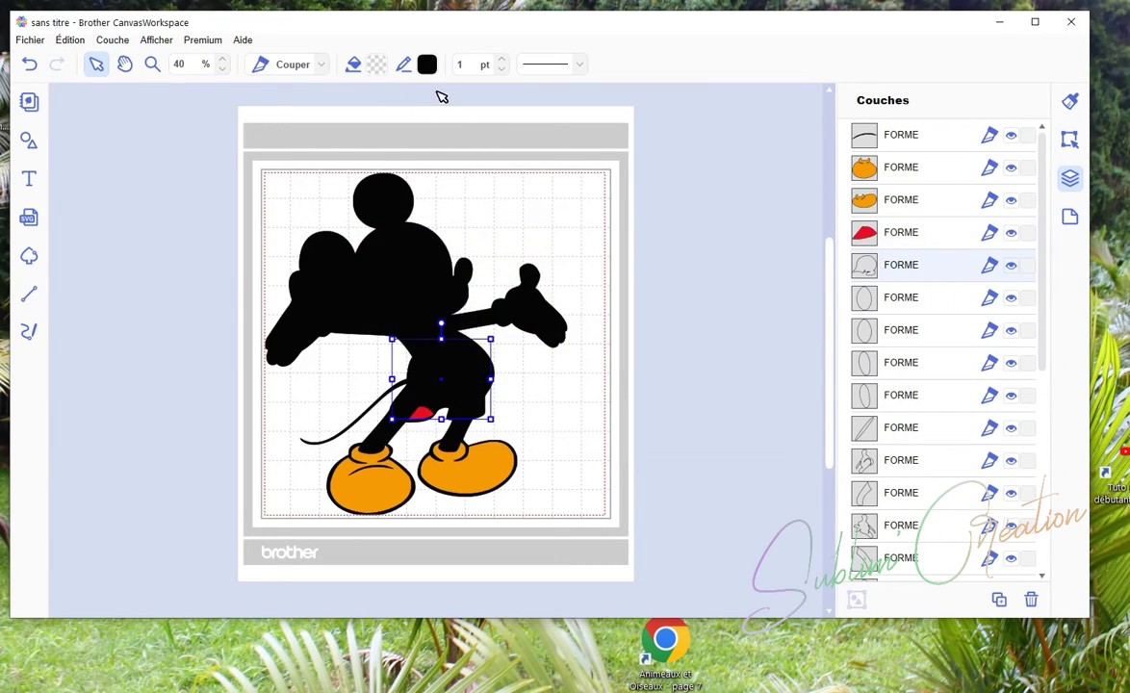
{"action": "left_click", "coordinate": [378, 66]}
{"action": "left_click", "coordinate": [350, 306]}
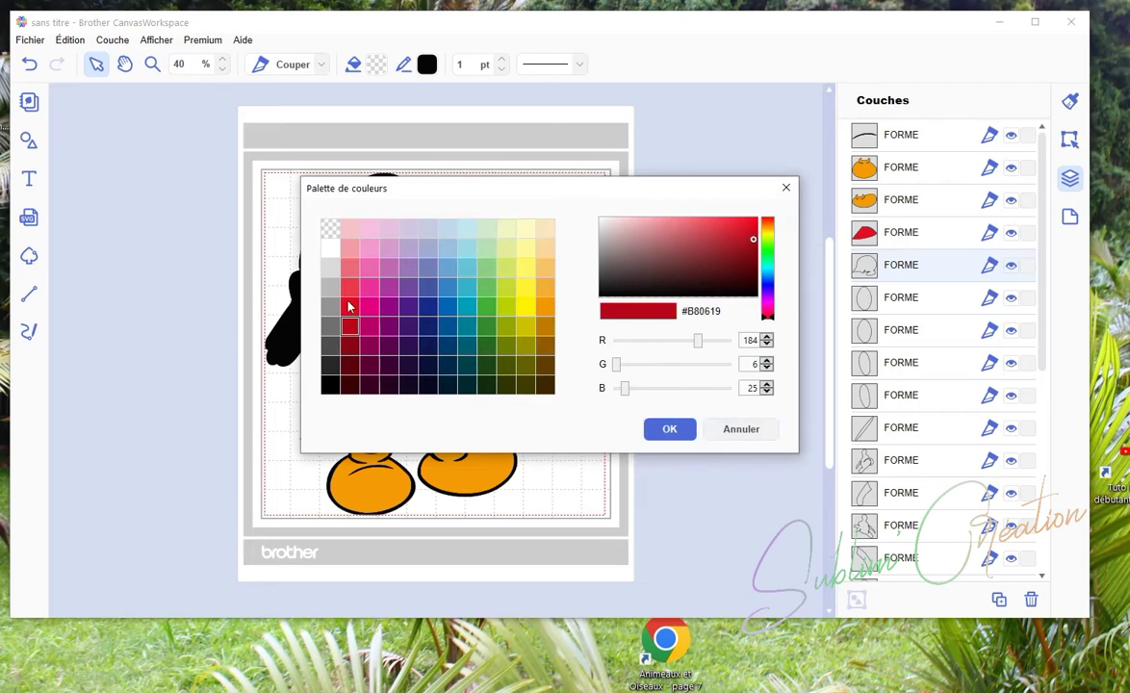
{"action": "left_click", "coordinate": [667, 430]}
Move the four oval button shapes above the red shorts in the layer order and clear the selection.
{"action": "left_click", "coordinate": [911, 300]}
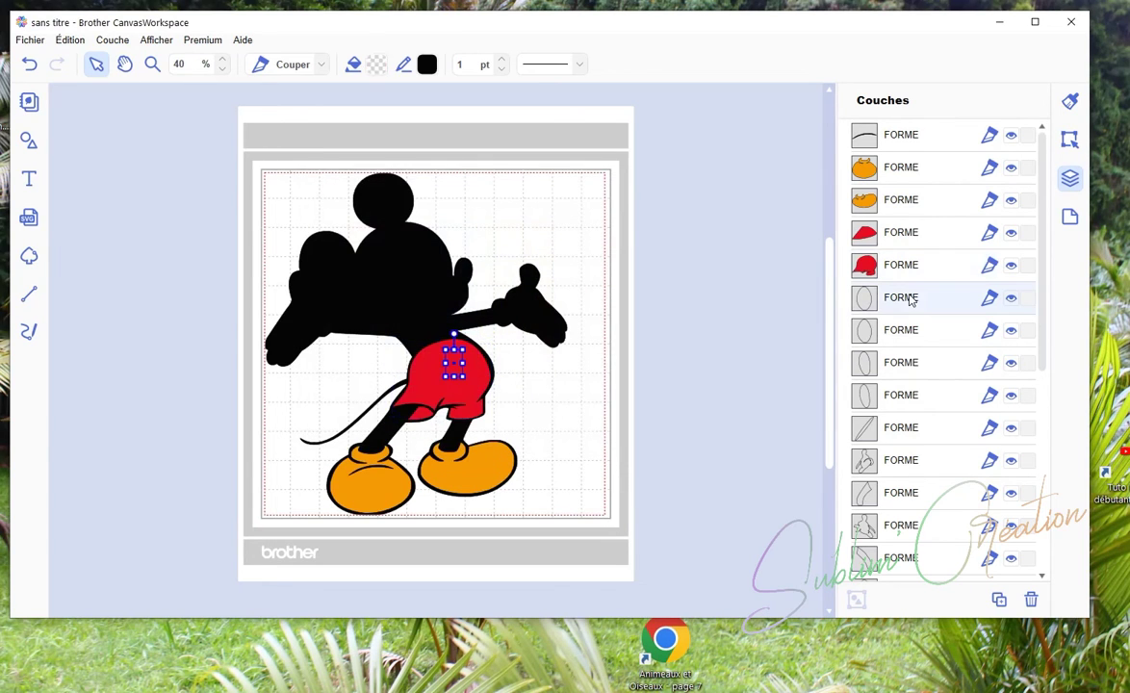
{"action": "left_click", "coordinate": [905, 331], "text": "ctrl"}
{"action": "left_click", "coordinate": [905, 363], "text": "ctrl"}
{"action": "left_click", "coordinate": [909, 396], "text": "ctrl"}
{"action": "left_click_drag", "start_coordinate": [908, 403], "coordinate": [924, 260]}
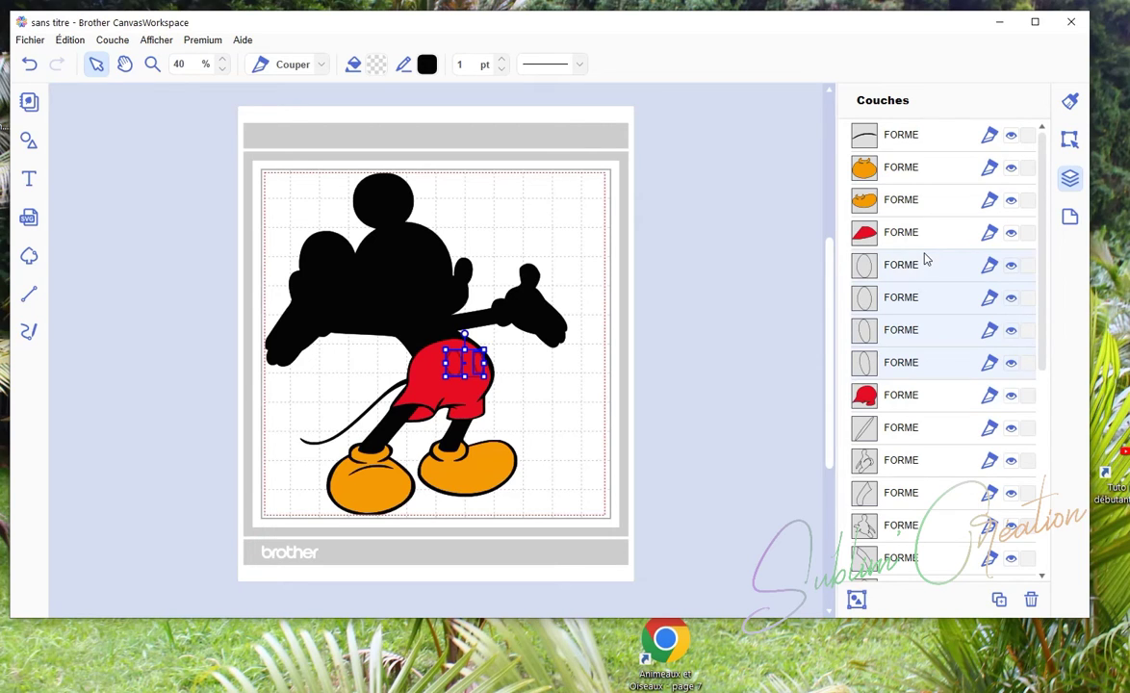
{"action": "left_click", "coordinate": [717, 258]}
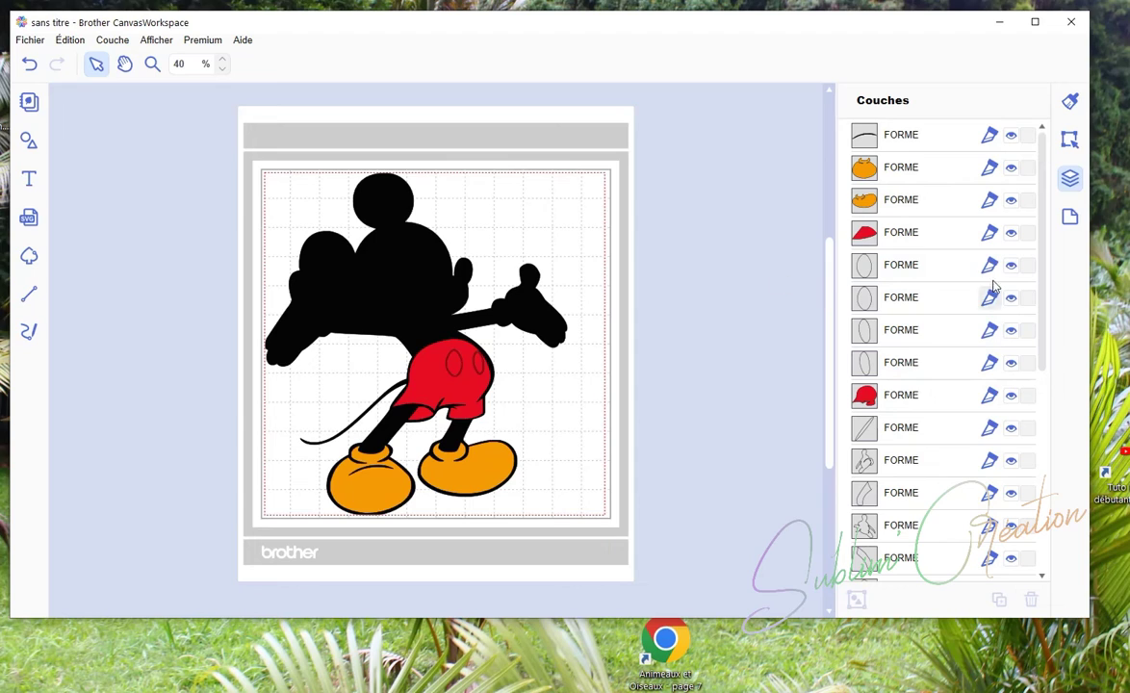
Fill the shorts' outer button ovals with black and the inner ones with white, stacking each white oval above its black one.
{"action": "left_click", "coordinate": [920, 267]}
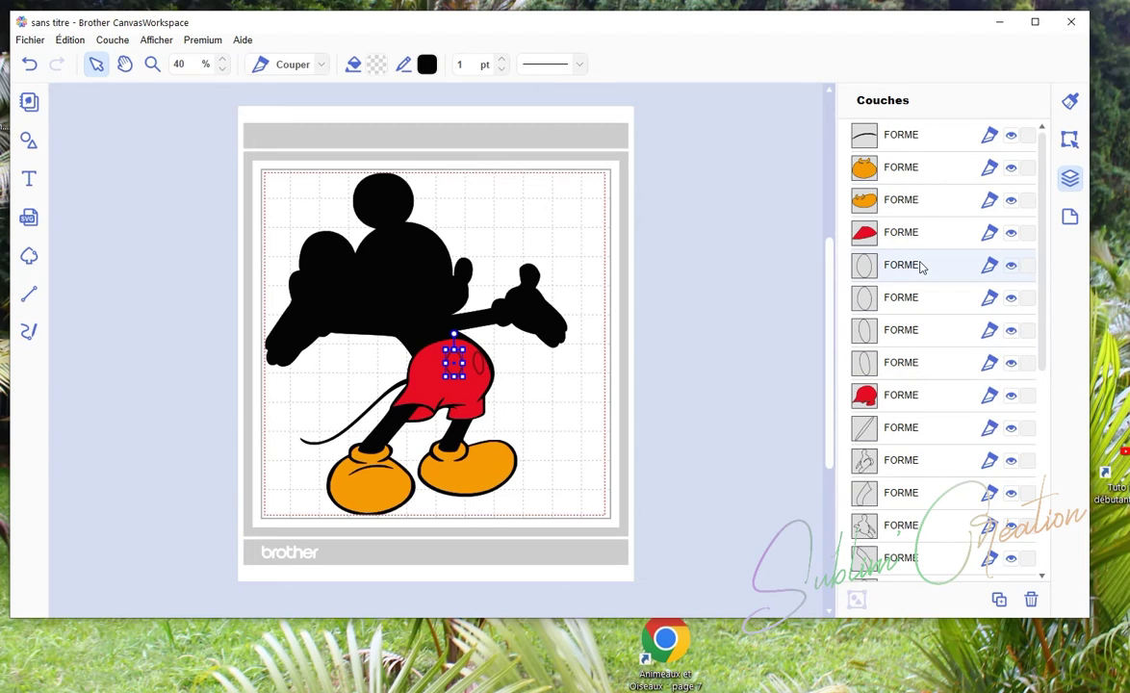
{"action": "left_click", "coordinate": [921, 299], "text": "shift"}
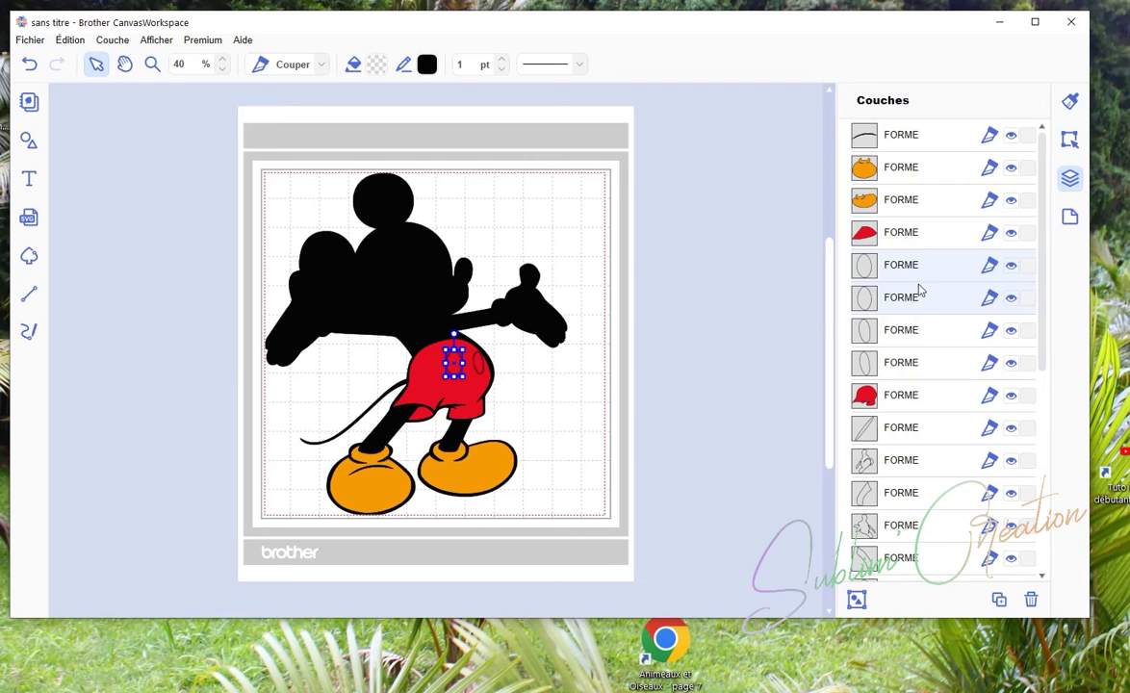
{"action": "left_click", "coordinate": [353, 64]}
{"action": "left_click", "coordinate": [670, 429]}
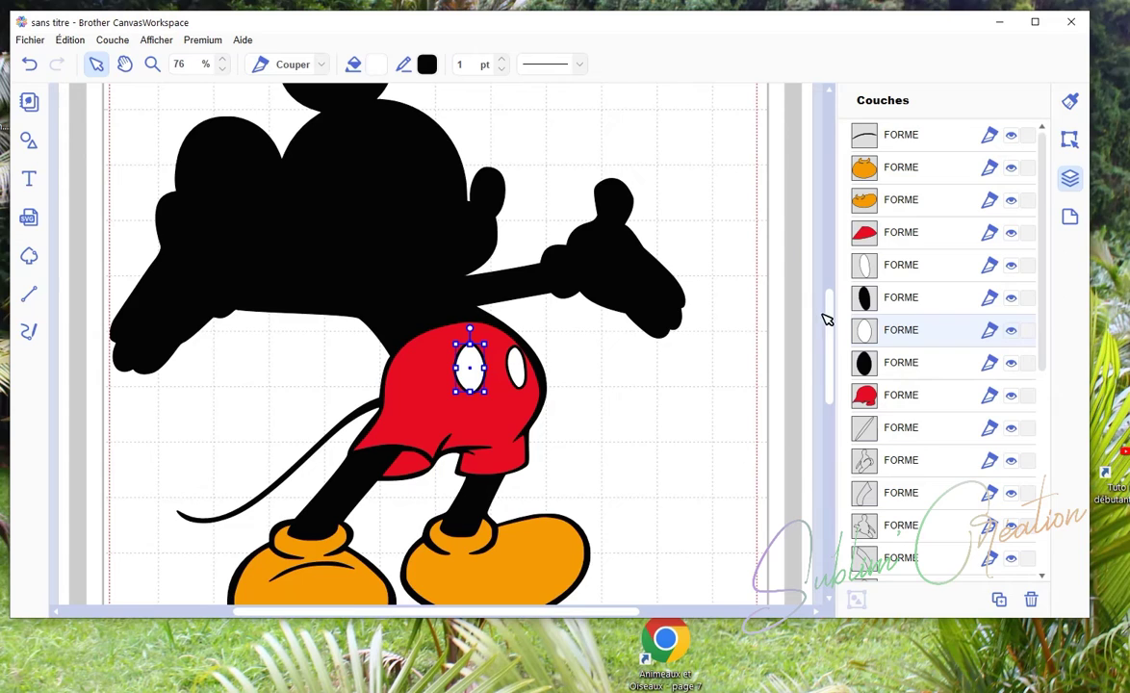
Delete the tiny stray sliver shape between the legs of the red shorts.
{"action": "scroll", "coordinate": [767, 306], "scroll_direction": "down", "scroll_amount": 2}
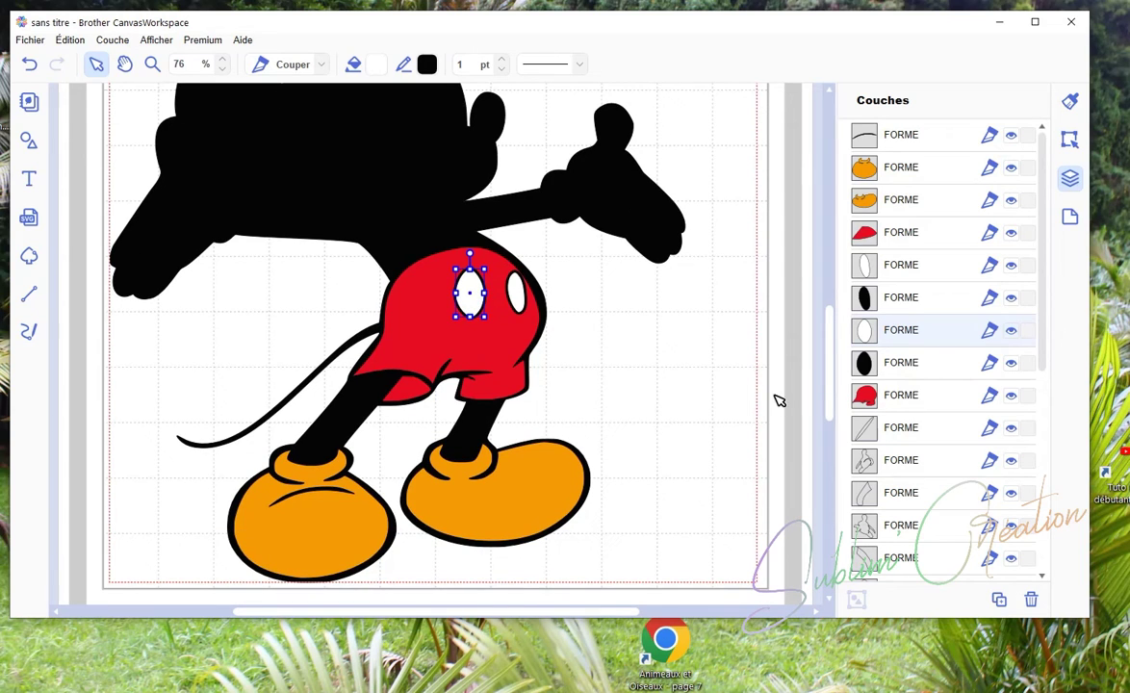
{"action": "left_click", "coordinate": [912, 437]}
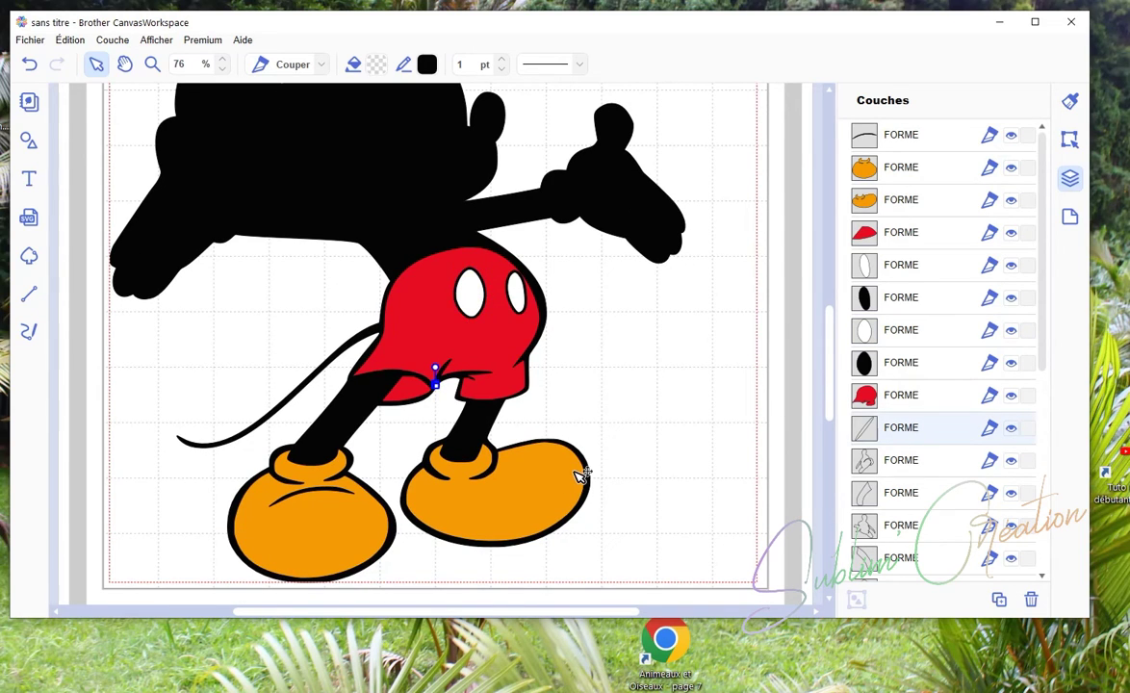
{"action": "key", "text": "Delete"}
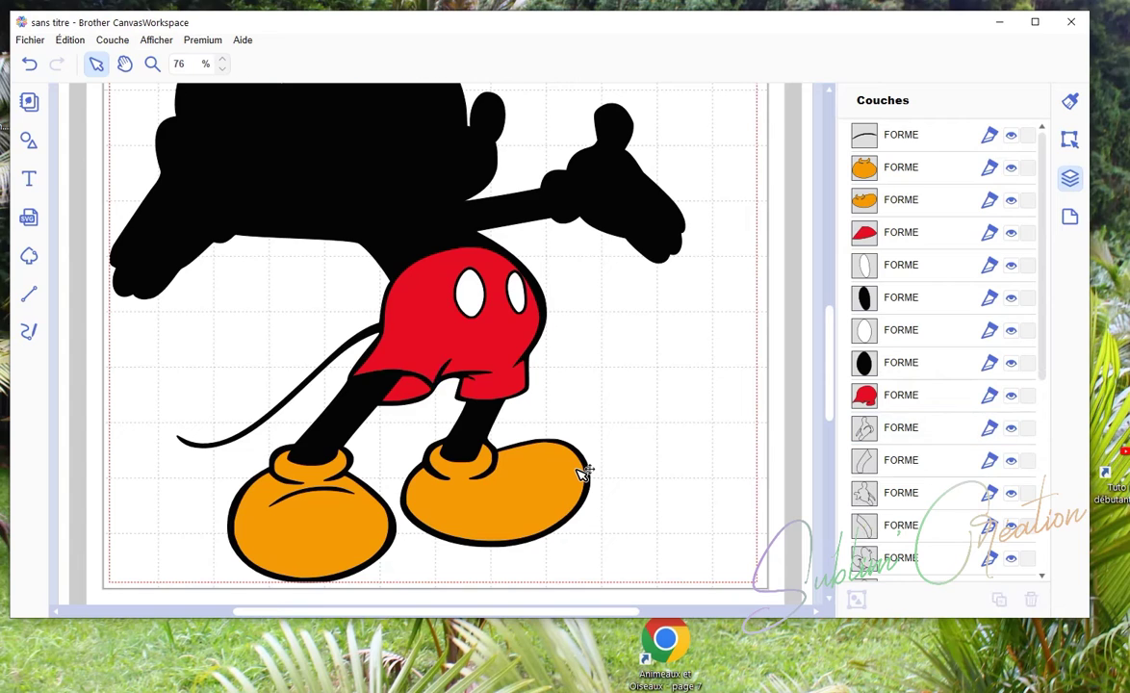
Fill the raised glove beside the rear ear and its separate finger piece with white (#FFFFFF).
{"action": "left_click", "coordinate": [906, 433]}
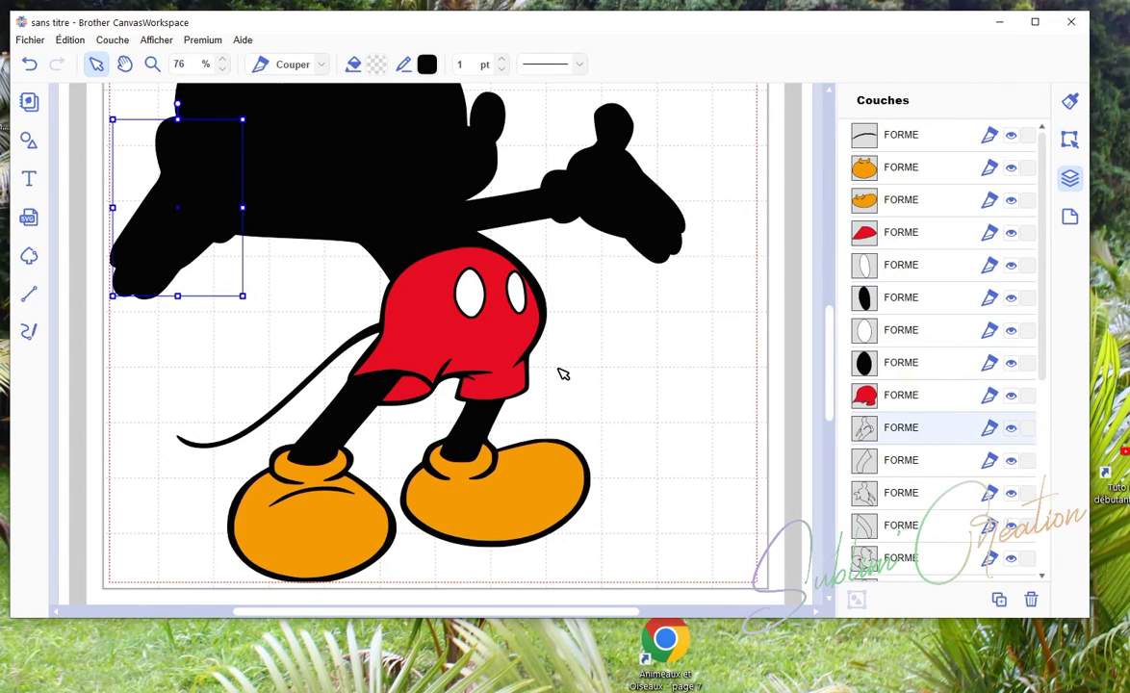
{"action": "scroll", "coordinate": [561, 374], "scroll_direction": "down", "scroll_amount": 4}
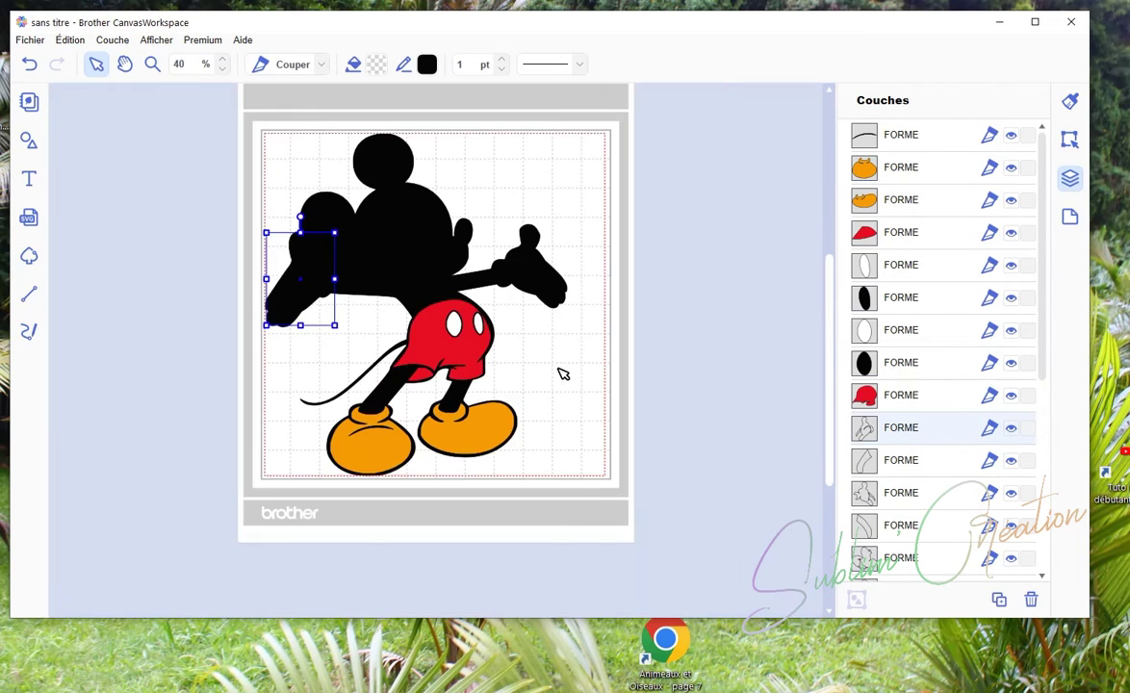
{"action": "left_click", "coordinate": [352, 64]}
{"action": "left_click", "coordinate": [330, 248]}
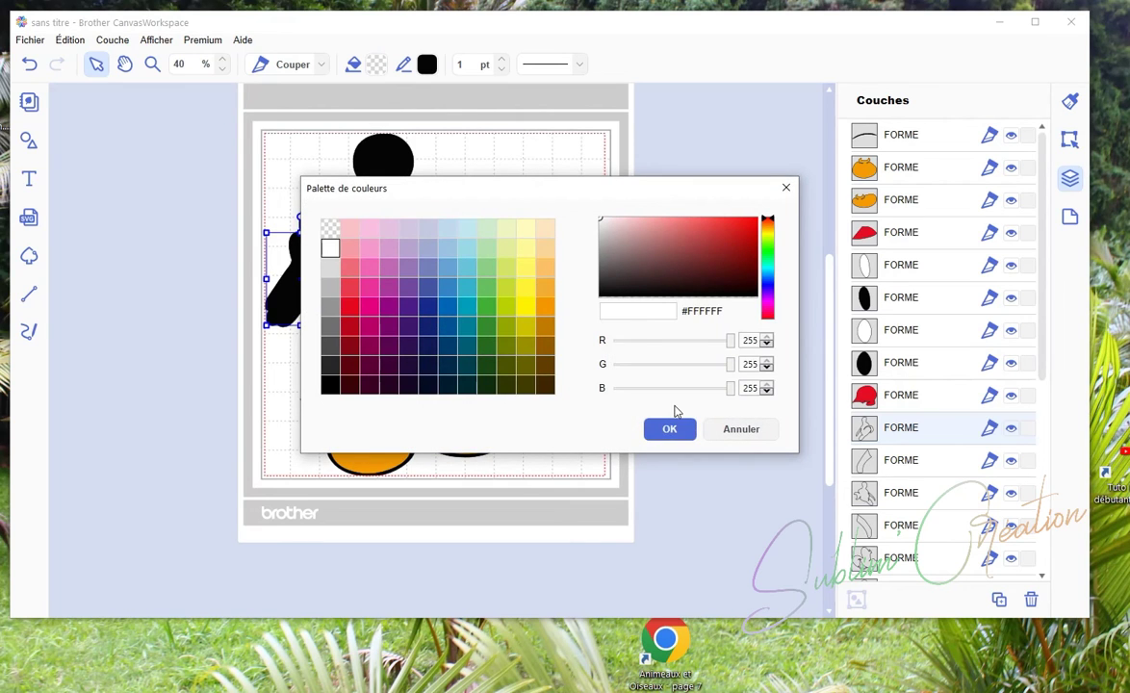
{"action": "left_click", "coordinate": [683, 431]}
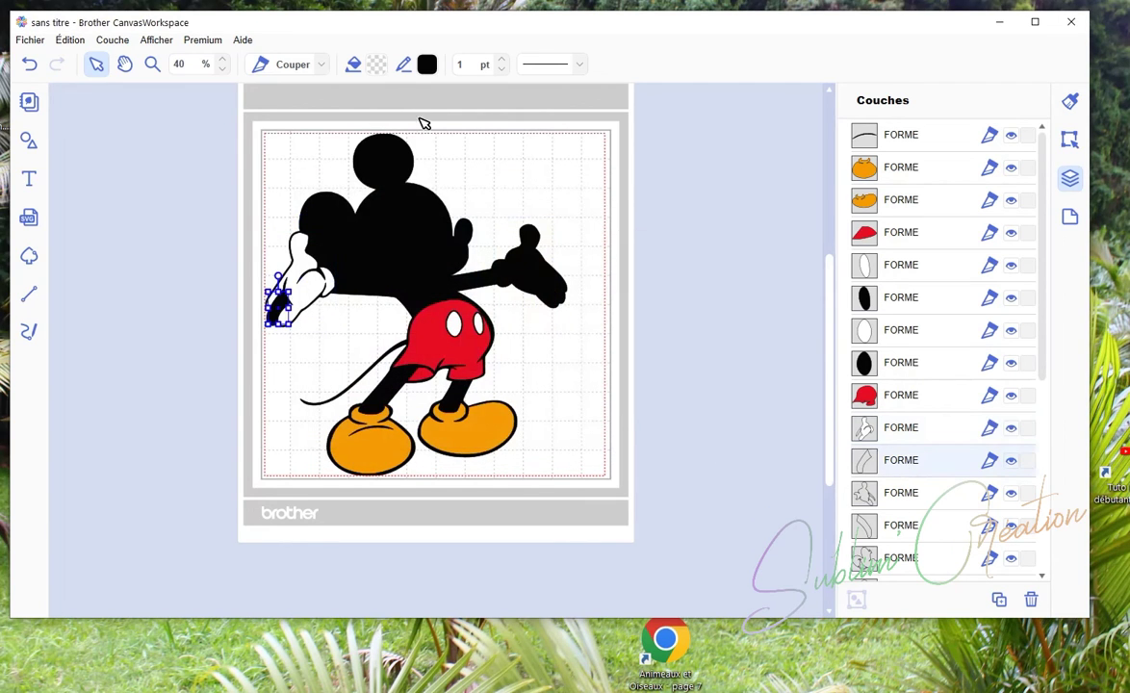
{"action": "left_click", "coordinate": [343, 58]}
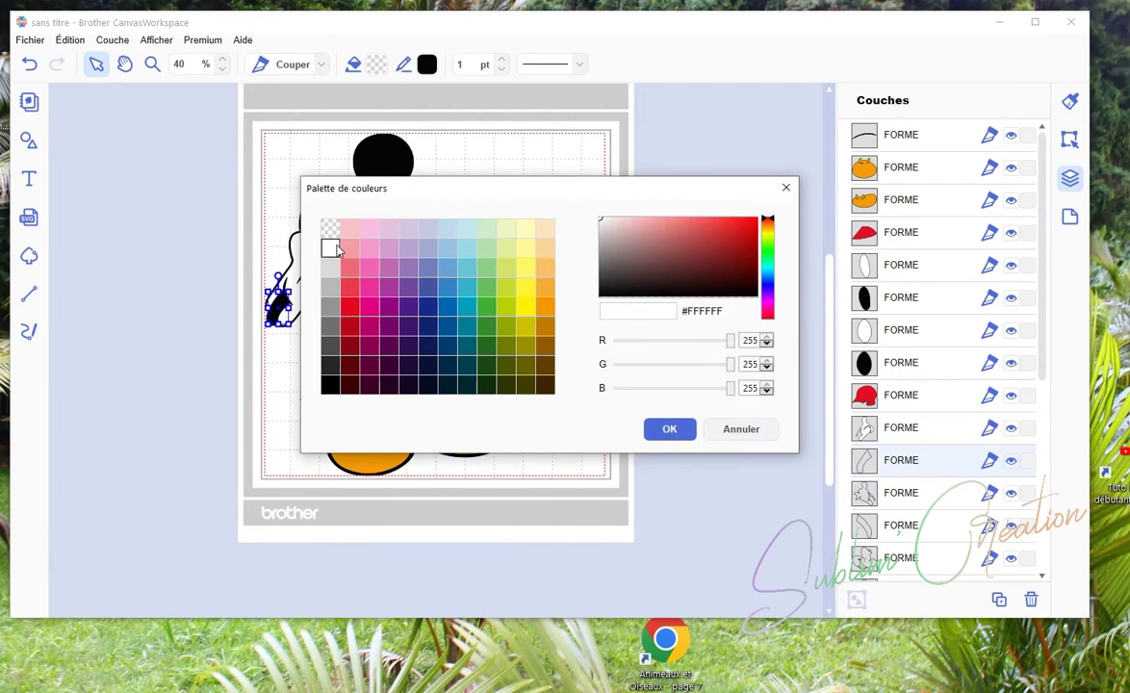
{"action": "left_click", "coordinate": [667, 437]}
Fill the glove on the outstretched arm and its separate finger piece with white (#FFFFFF).
{"action": "left_click", "coordinate": [915, 497]}
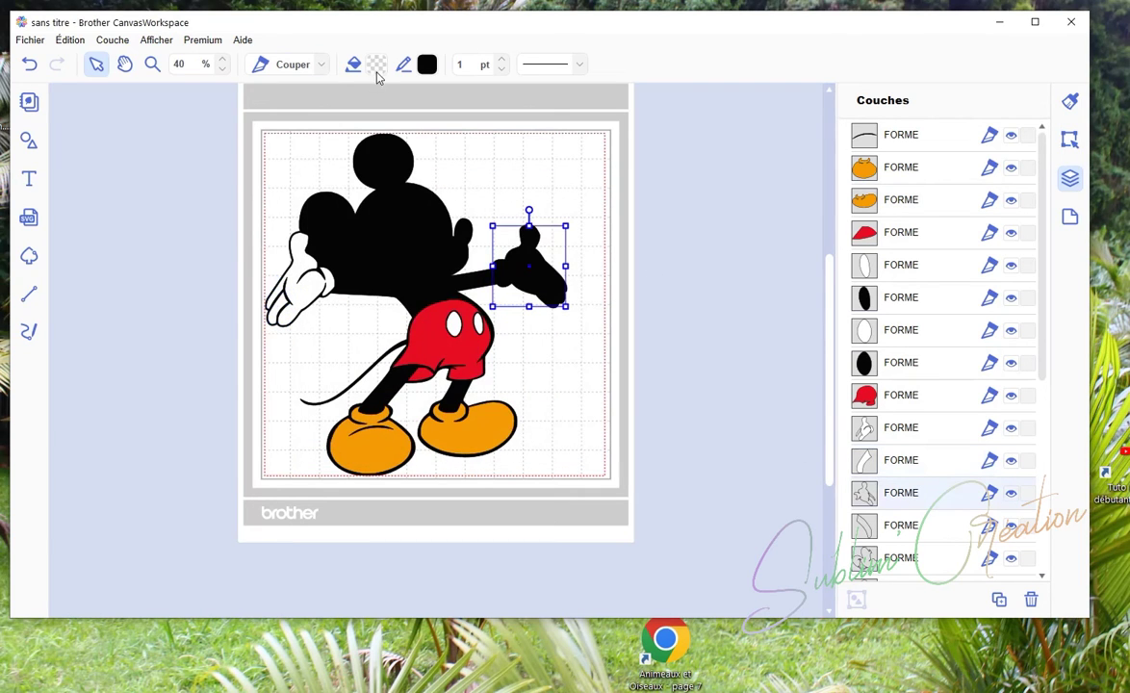
{"action": "left_click", "coordinate": [349, 64]}
{"action": "left_click", "coordinate": [330, 247]}
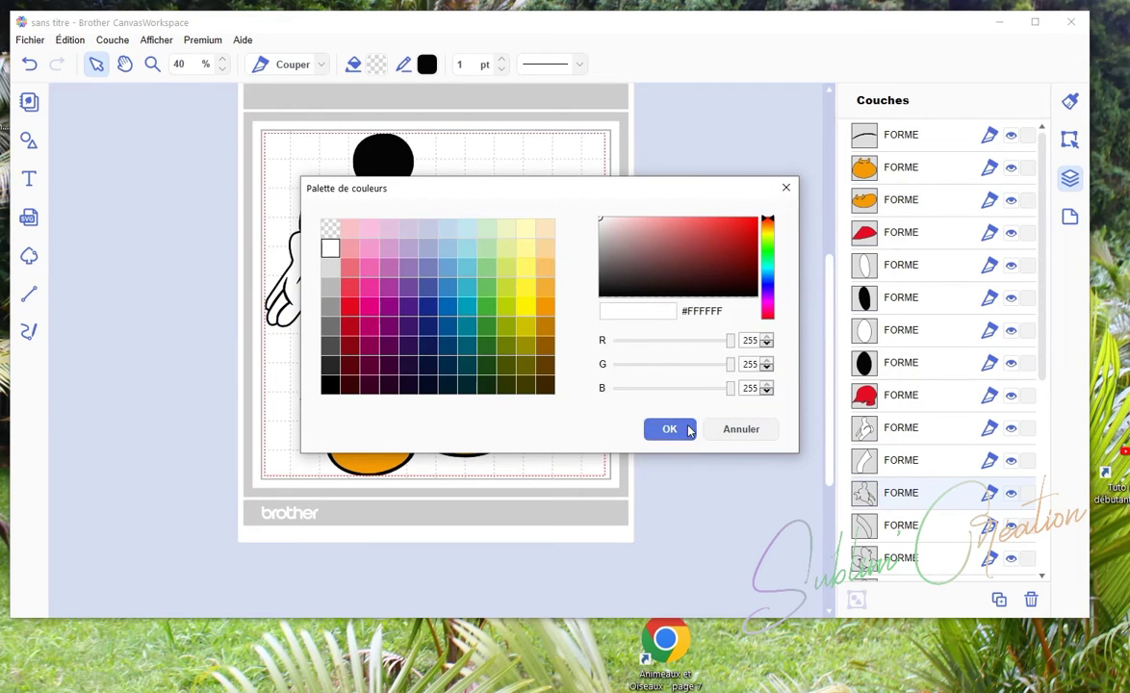
{"action": "left_click", "coordinate": [669, 428]}
{"action": "left_click", "coordinate": [915, 524]}
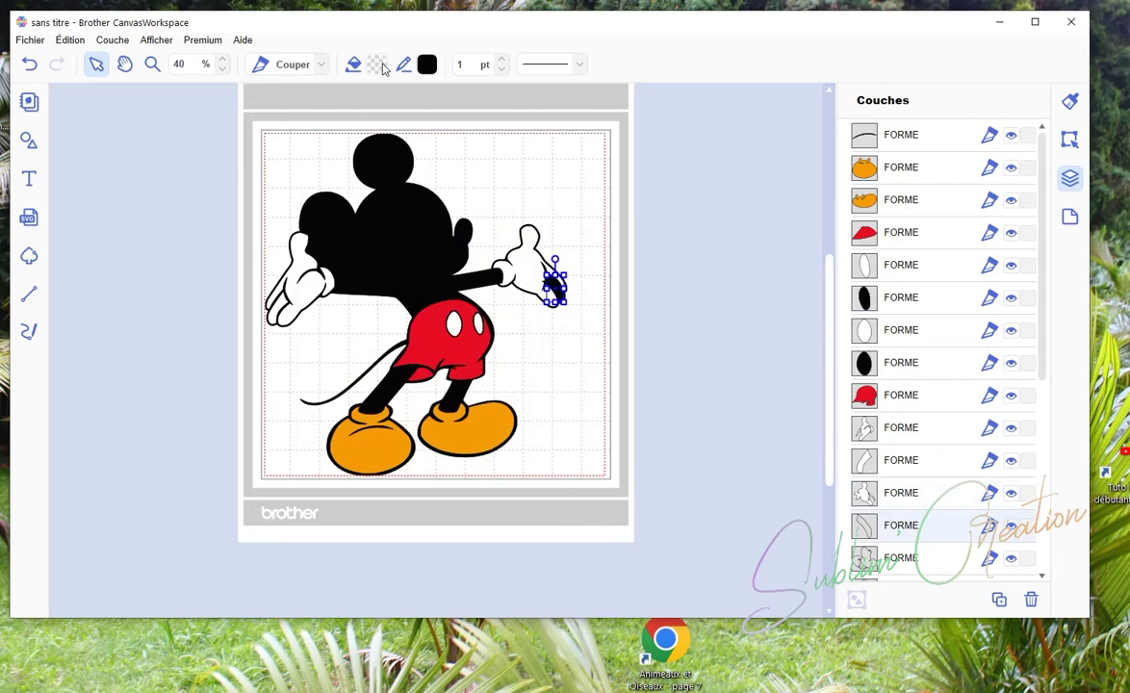
{"action": "left_click", "coordinate": [353, 63]}
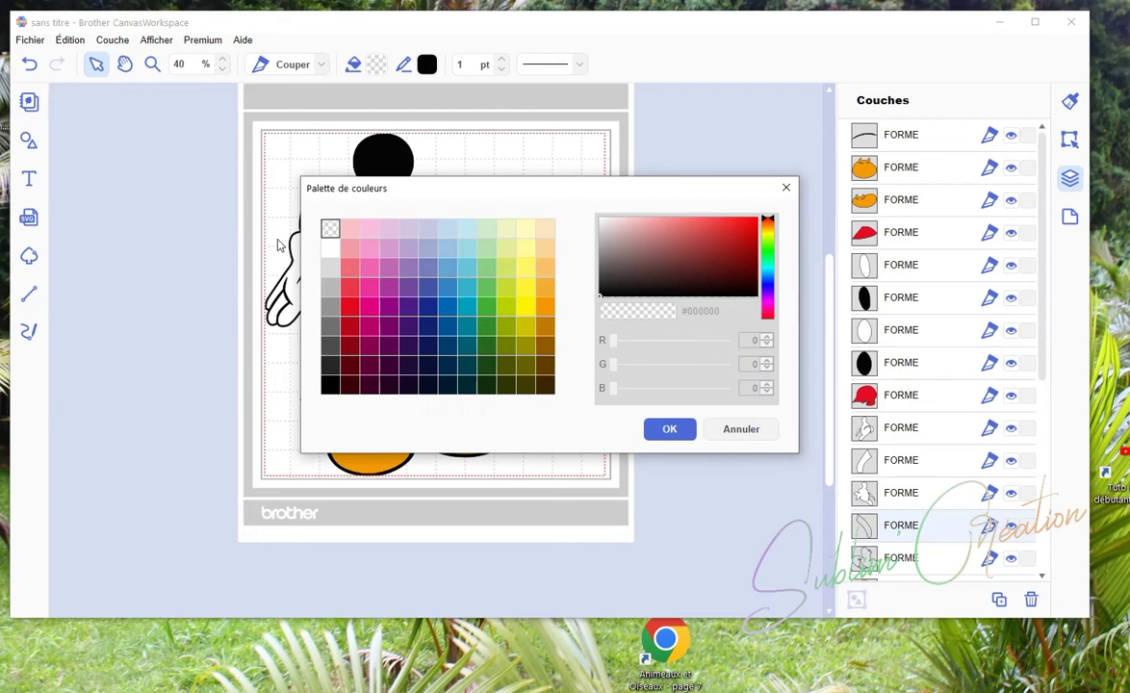
{"action": "left_click", "coordinate": [336, 249]}
{"action": "left_click", "coordinate": [669, 428]}
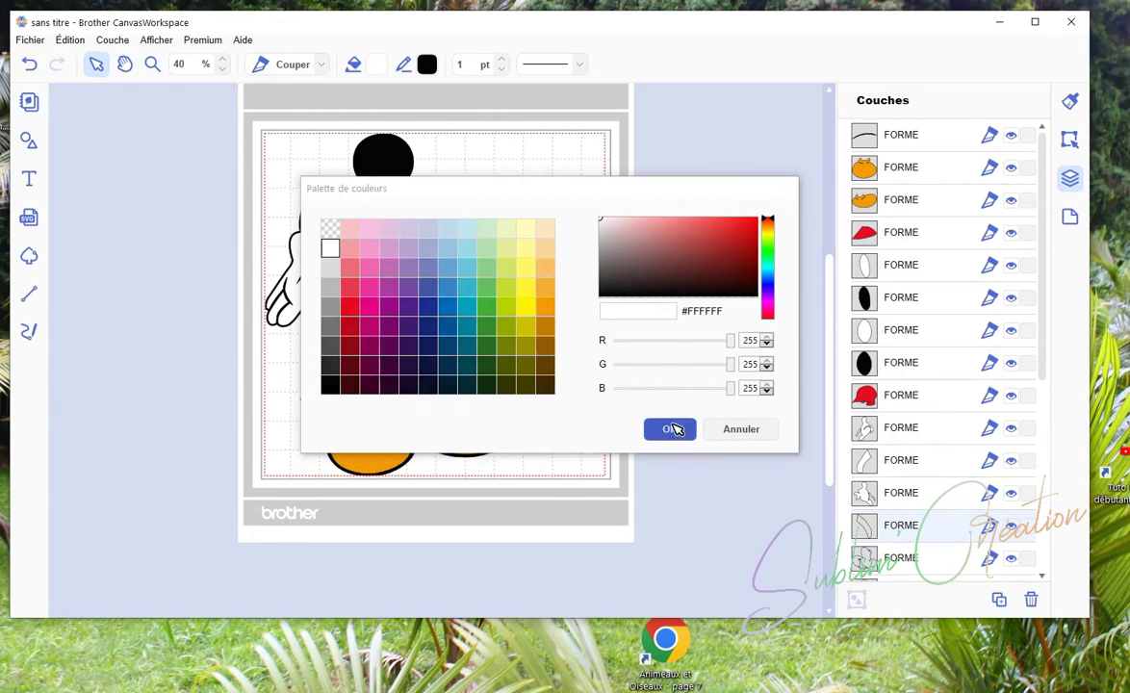
Fill the face shape with the light skin tone #FCE5BF.
{"action": "left_click", "coordinate": [920, 566]}
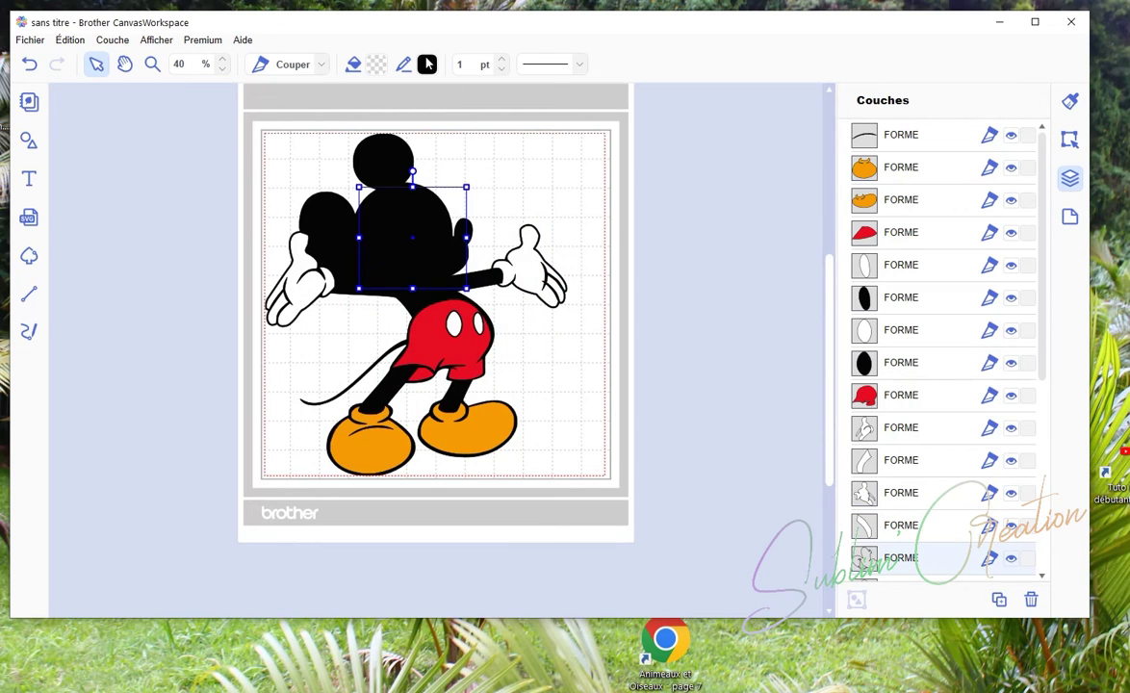
{"action": "left_click", "coordinate": [378, 63]}
{"action": "left_click", "coordinate": [549, 231]}
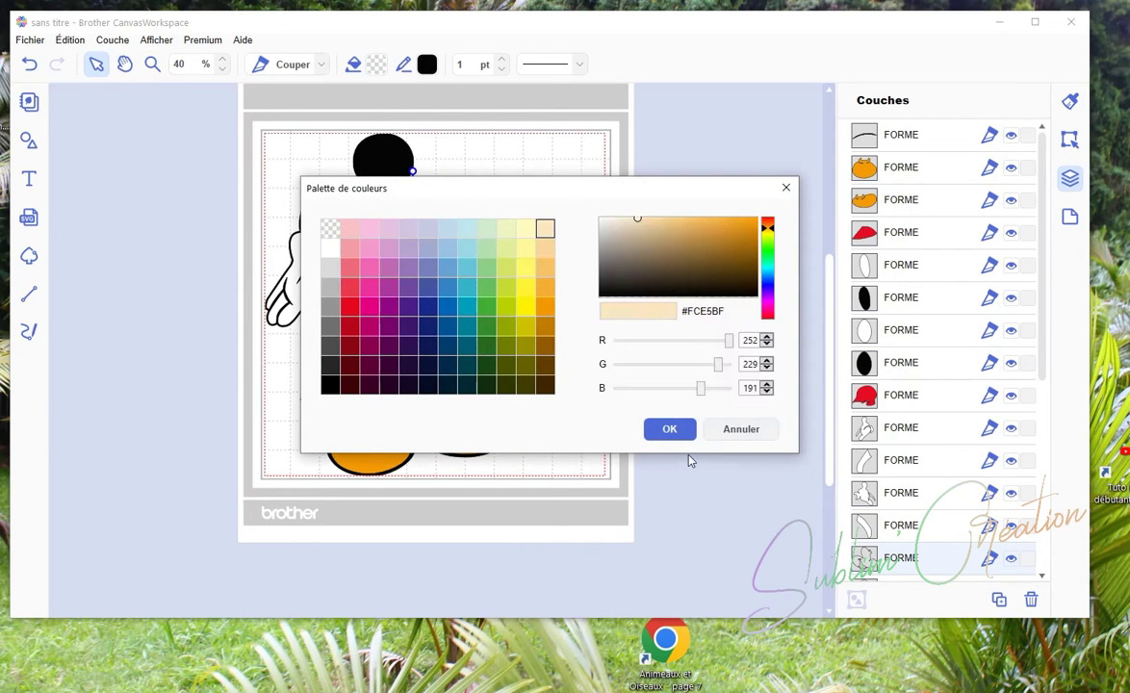
{"action": "left_click", "coordinate": [670, 428]}
Fill the tall outer eye oval with black (#000000) and move it above the face in the layer order.
{"action": "scroll", "coordinate": [751, 433], "scroll_direction": "down", "scroll_amount": 2}
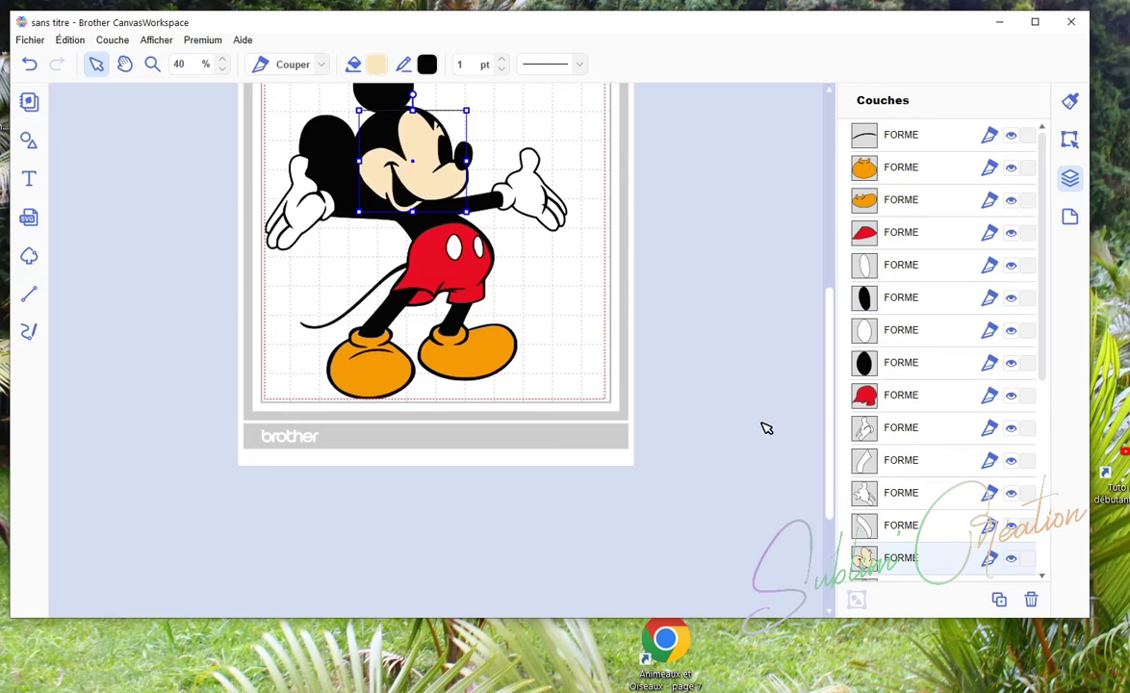
{"action": "scroll", "coordinate": [671, 403], "scroll_direction": "up", "scroll_amount": 2}
{"action": "scroll", "coordinate": [961, 455], "scroll_direction": "down", "scroll_amount": 3}
{"action": "scroll", "coordinate": [960, 454], "scroll_direction": "down", "scroll_amount": 1}
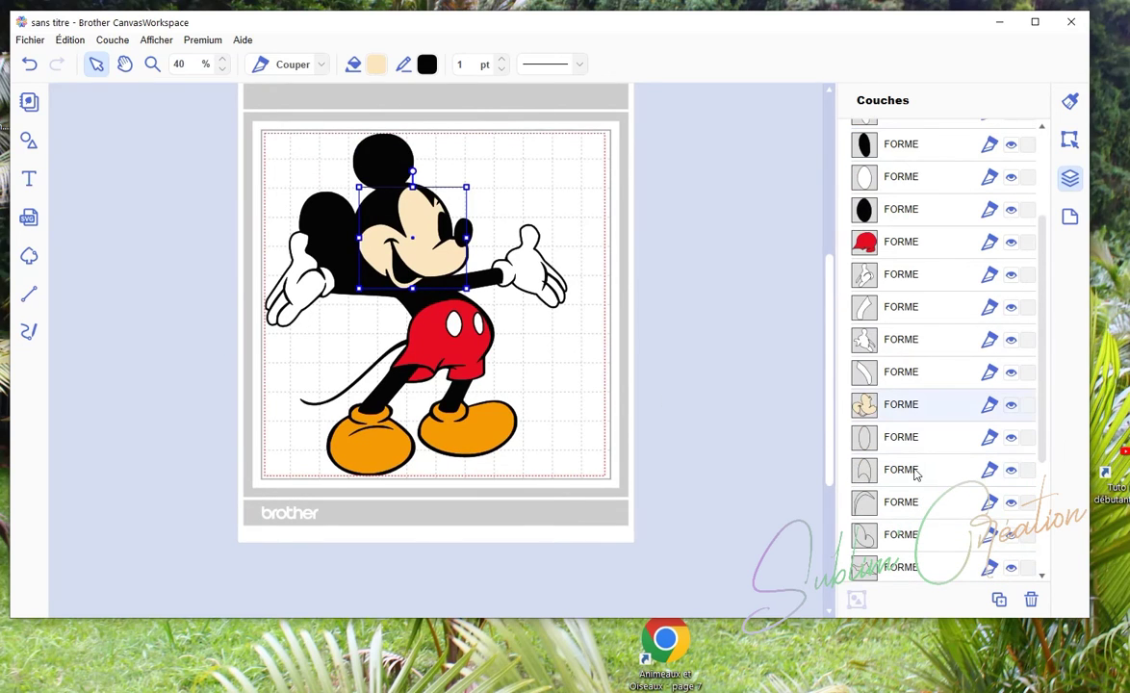
{"action": "left_click", "coordinate": [915, 471]}
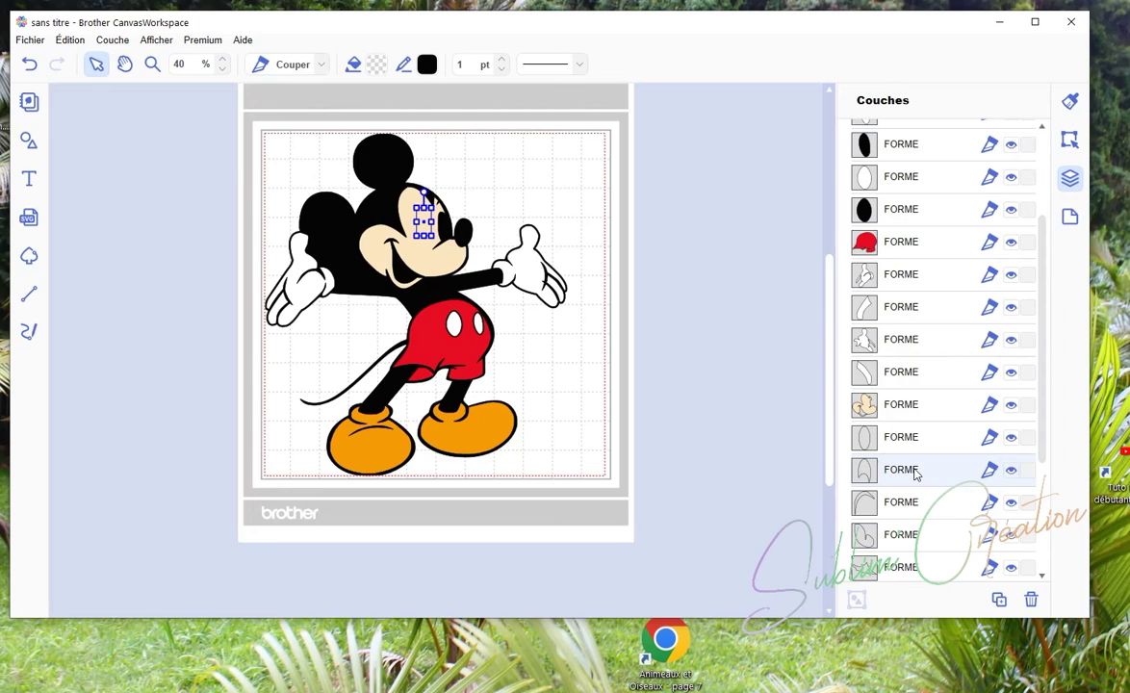
{"action": "left_click", "coordinate": [931, 448]}
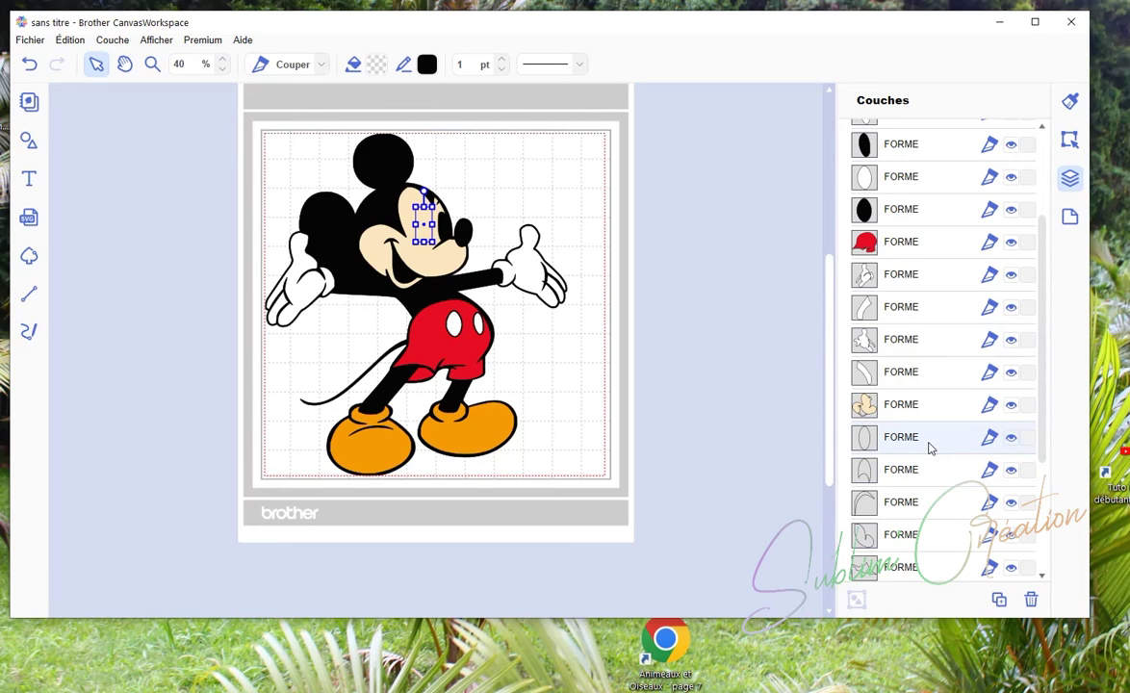
{"action": "left_click", "coordinate": [350, 61]}
{"action": "left_click", "coordinate": [329, 385]}
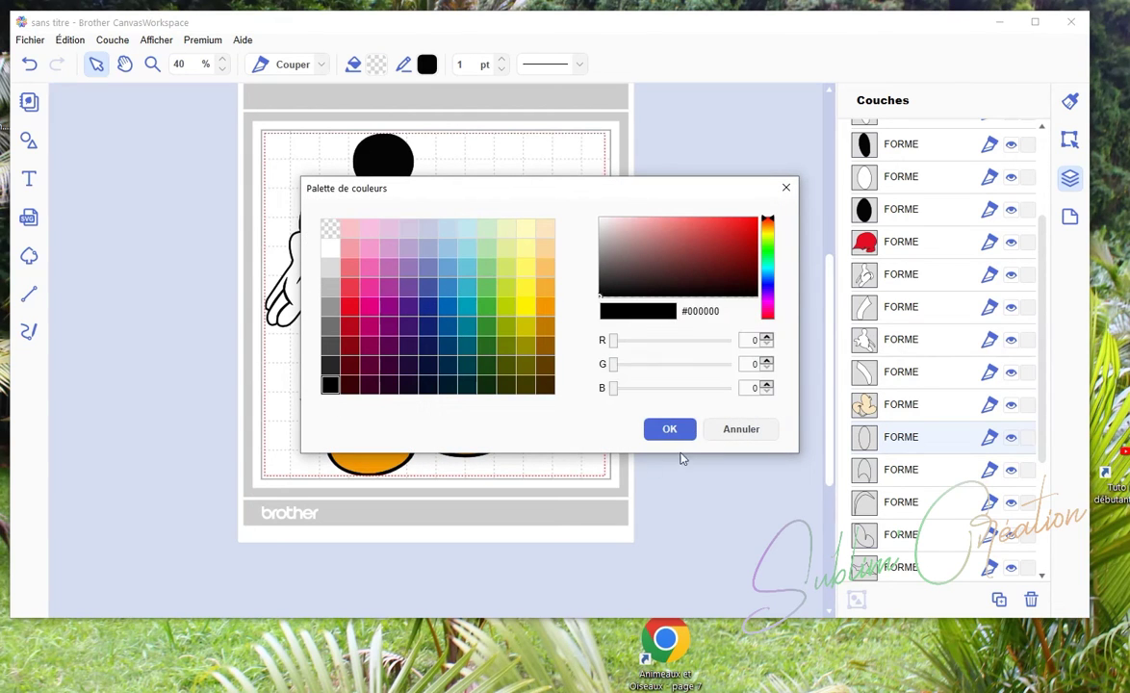
{"action": "left_click", "coordinate": [669, 428]}
{"action": "left_click", "coordinate": [929, 481]}
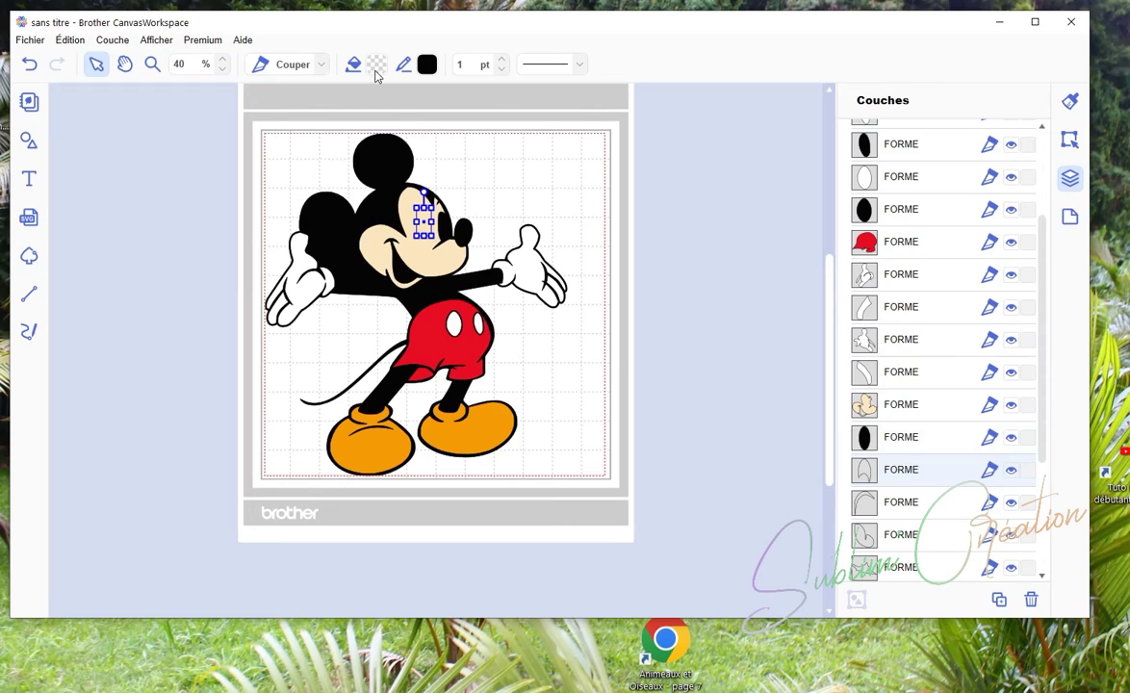
{"action": "left_click_drag", "start_coordinate": [912, 442], "coordinate": [919, 395]}
Move the inner eye shape above the black eye oval in the layer order.
{"action": "left_click", "coordinate": [915, 470]}
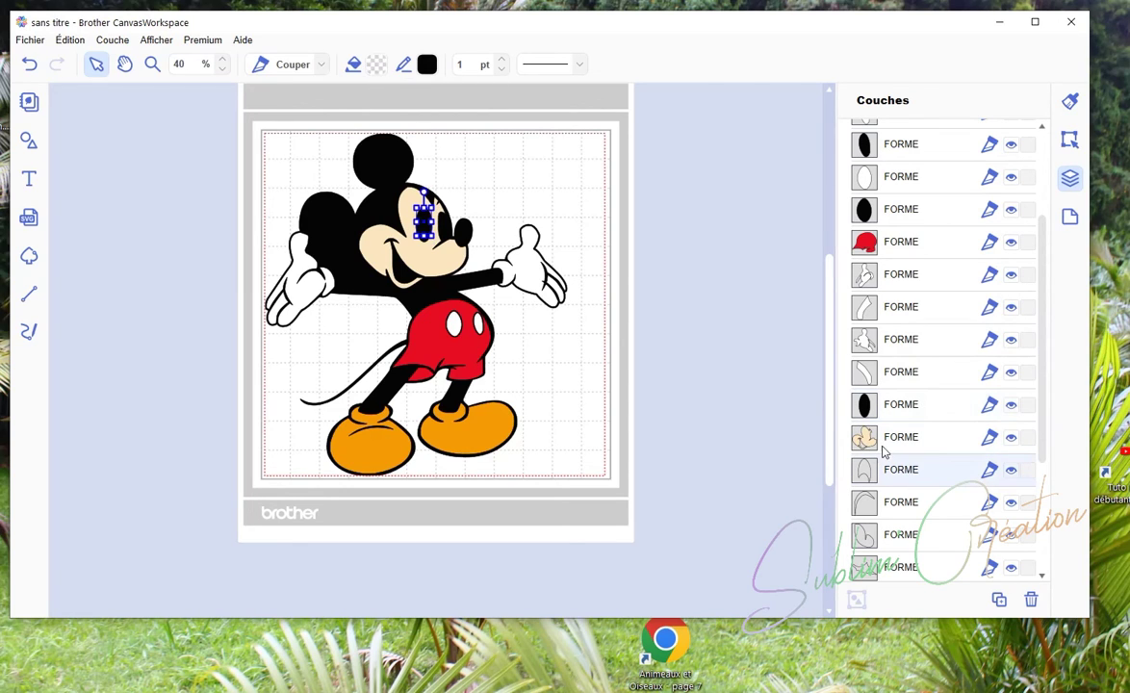
{"action": "left_click_drag", "start_coordinate": [913, 460], "coordinate": [911, 404]}
Fill the inner eye shape with pink (#F59CA5).
{"action": "left_click", "coordinate": [376, 64]}
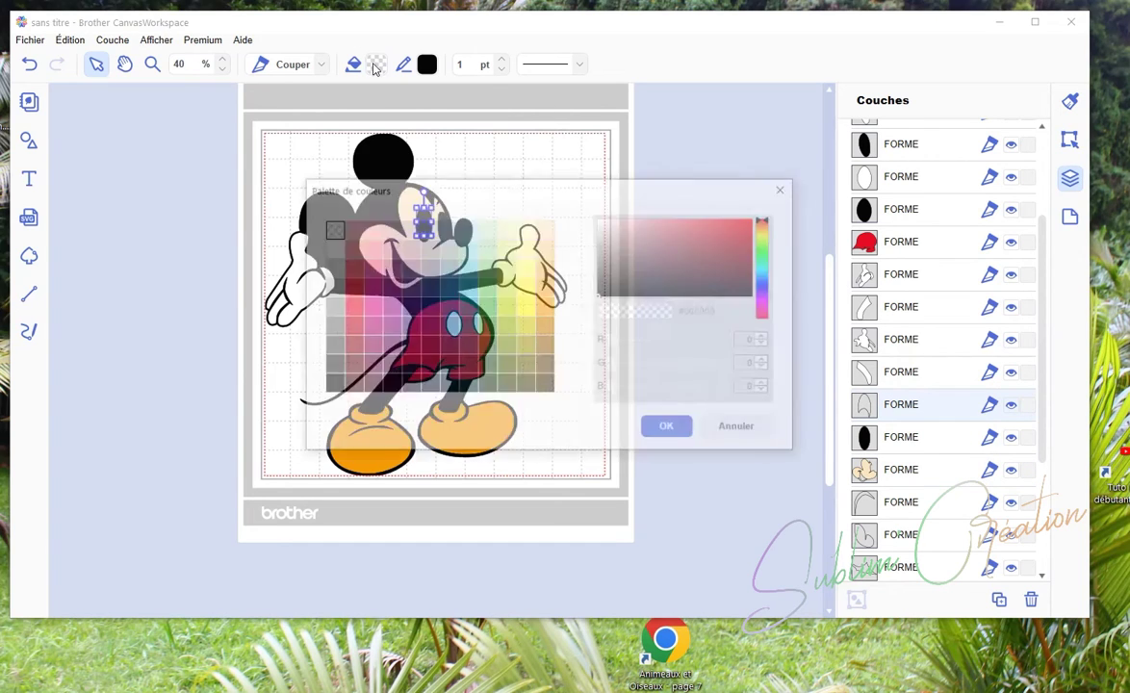
{"action": "left_click", "coordinate": [346, 251]}
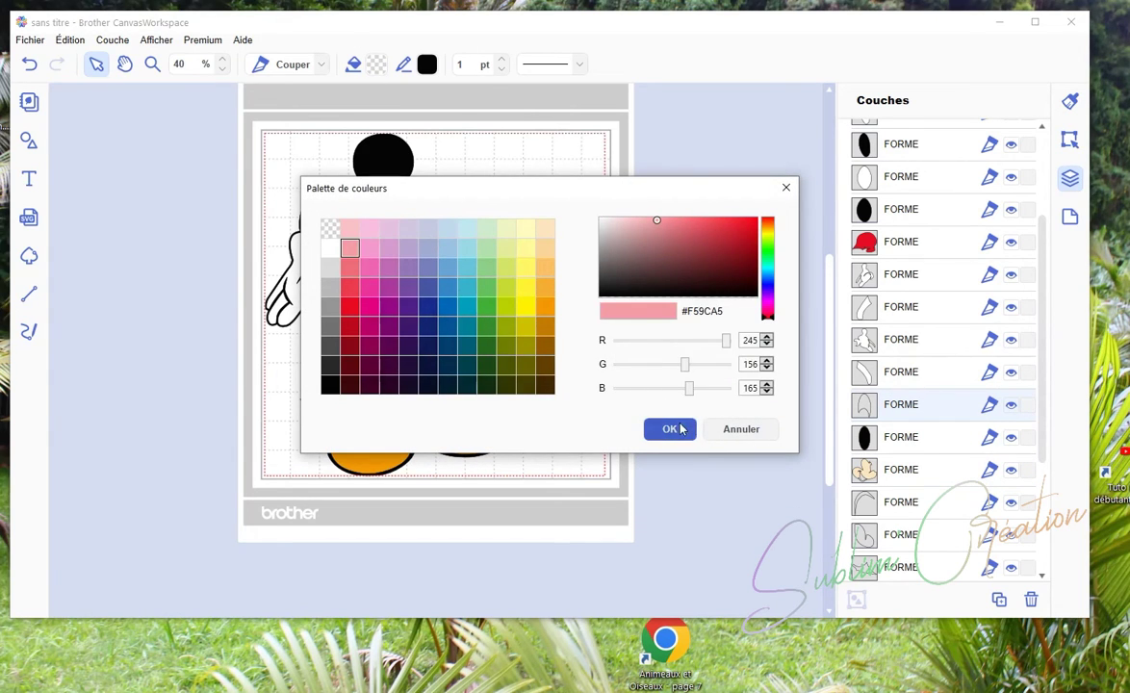
{"action": "left_click", "coordinate": [669, 430]}
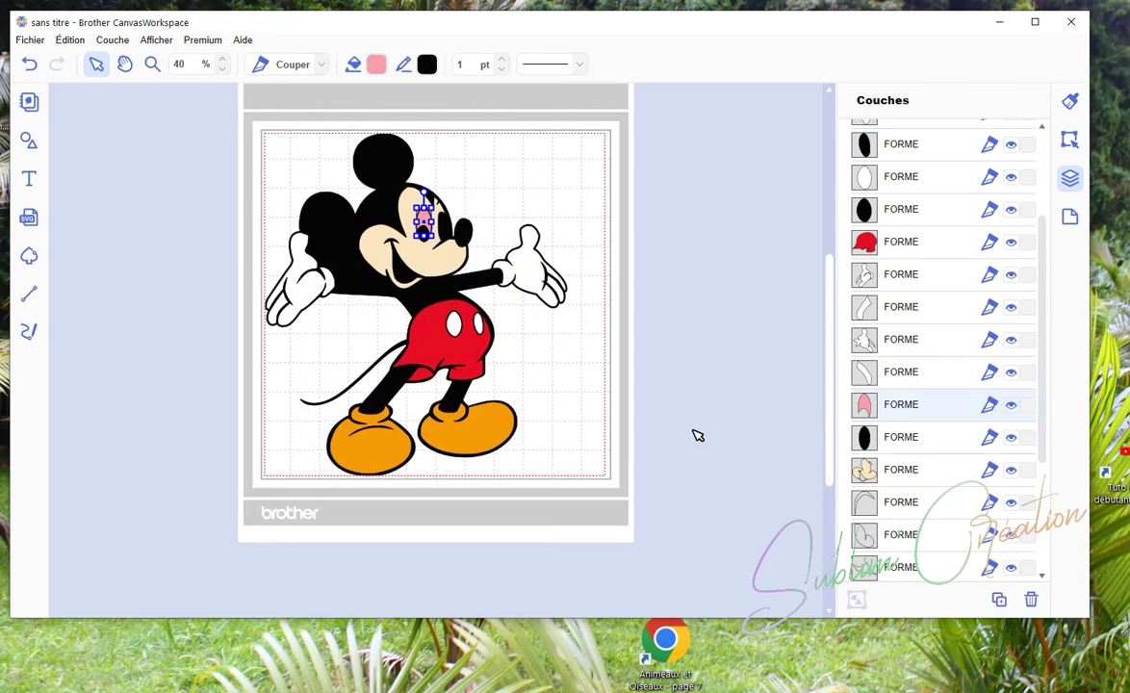
Fill the inner eye shape with white and clear the selection.
{"action": "left_click", "coordinate": [376, 65]}
{"action": "left_click", "coordinate": [330, 249]}
{"action": "left_click", "coordinate": [669, 429]}
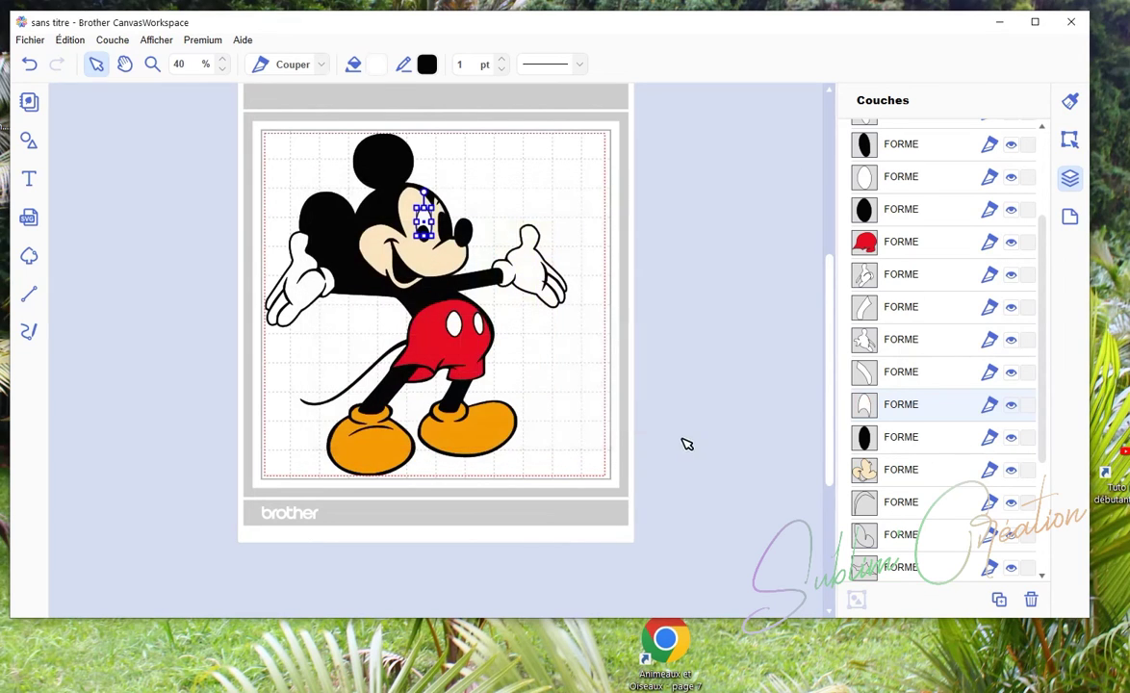
{"action": "left_click", "coordinate": [732, 428]}
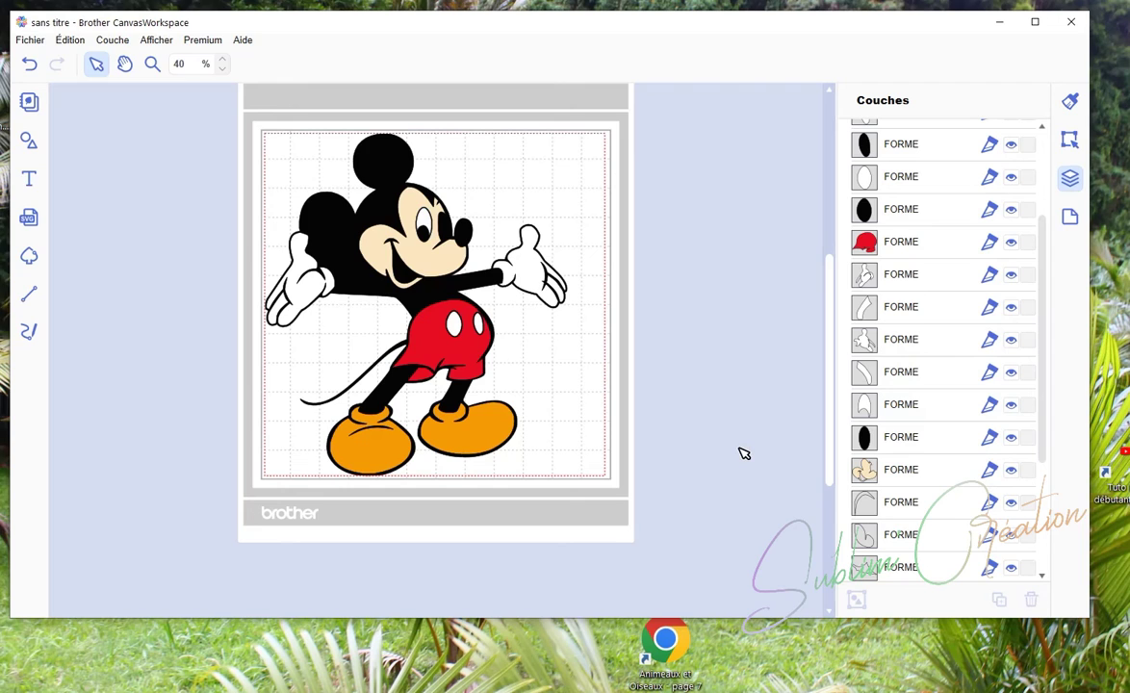
Move the curved eyebrow shape above the face in the layer order and fill it with black (#000000).
{"action": "left_click_drag", "start_coordinate": [896, 504], "coordinate": [902, 469]}
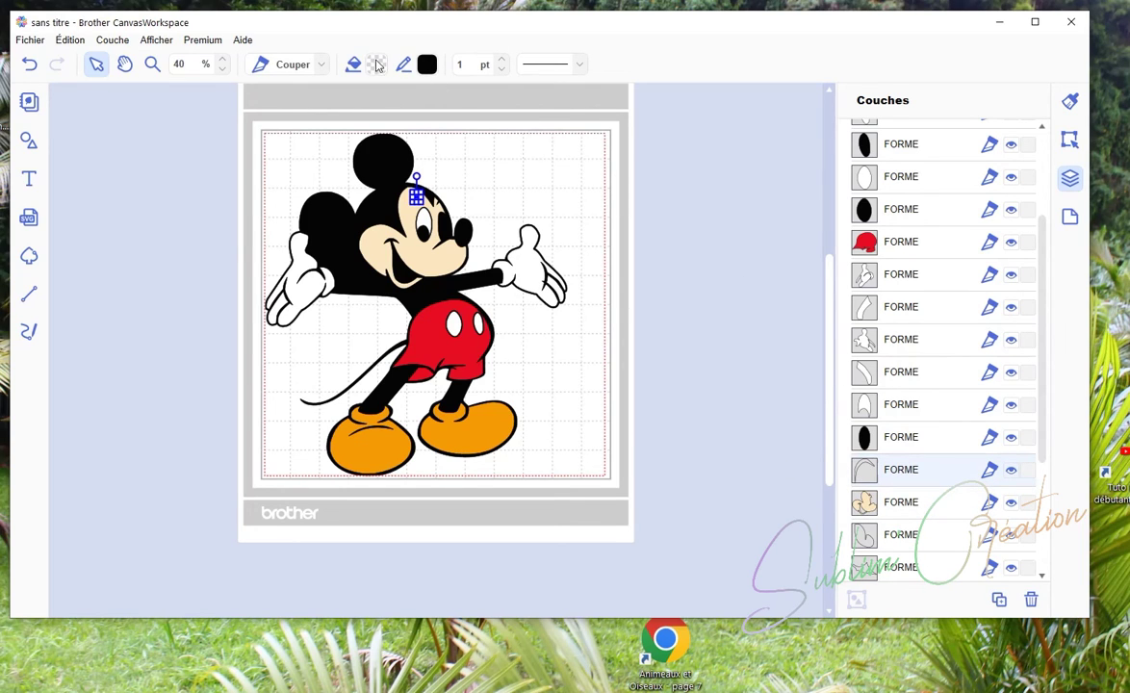
{"action": "left_click", "coordinate": [351, 64]}
{"action": "left_click", "coordinate": [332, 385]}
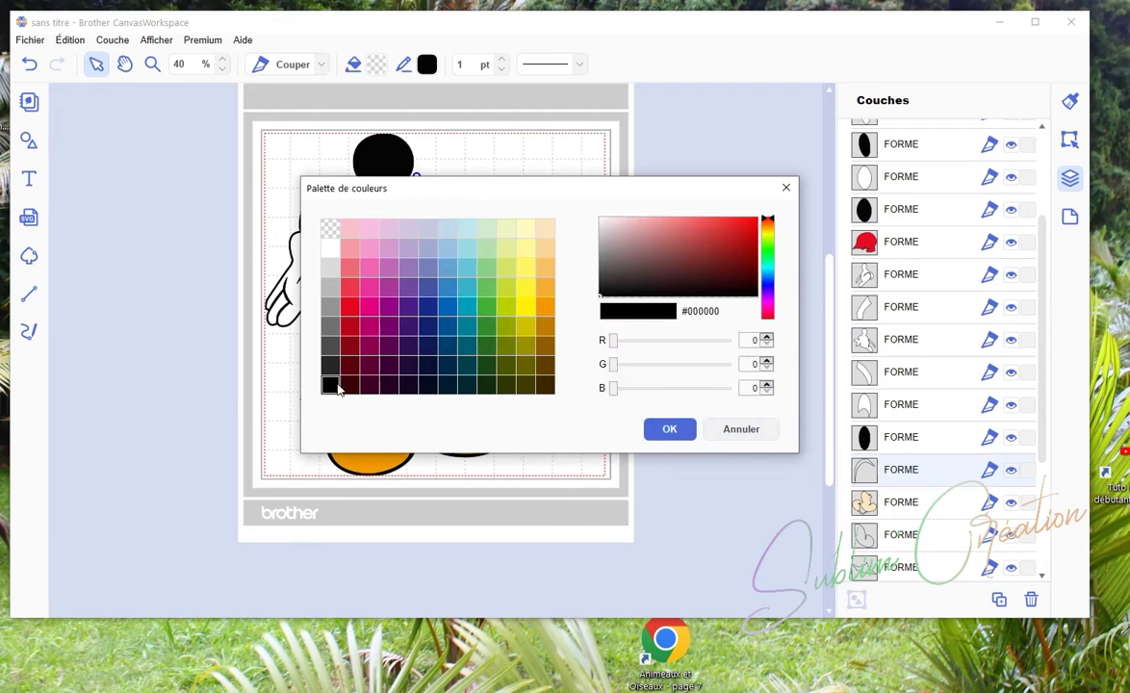
{"action": "left_click", "coordinate": [669, 429]}
Fill the tongue shape inside the mouth with red.
{"action": "left_click", "coordinate": [919, 545]}
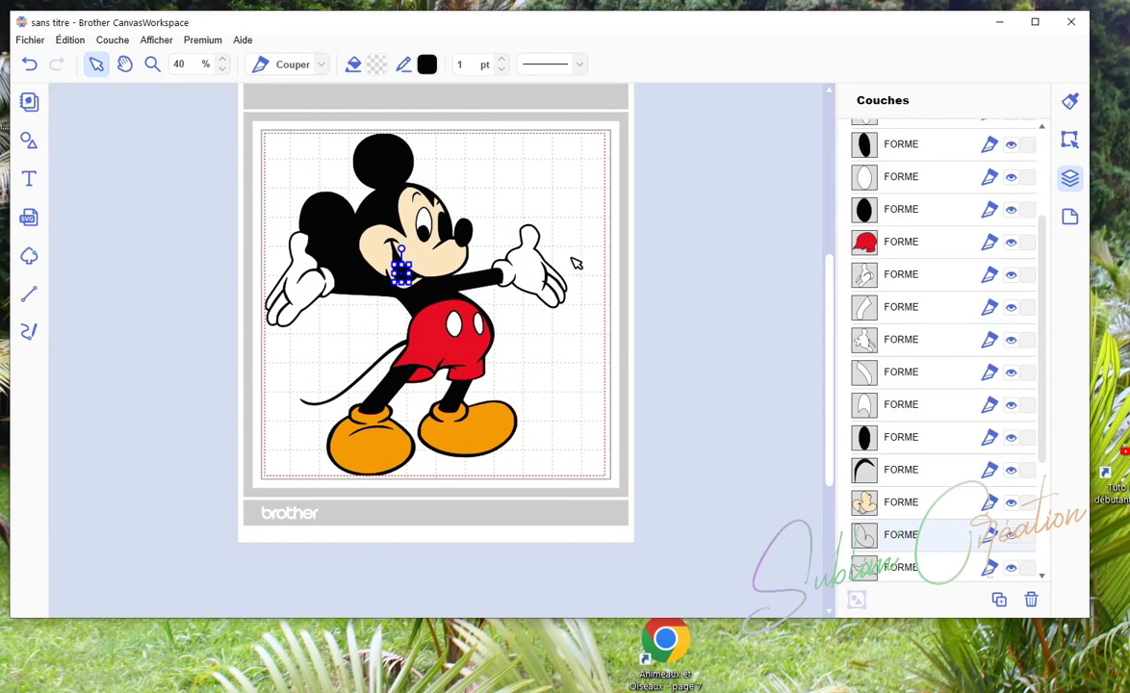
{"action": "left_click", "coordinate": [354, 64]}
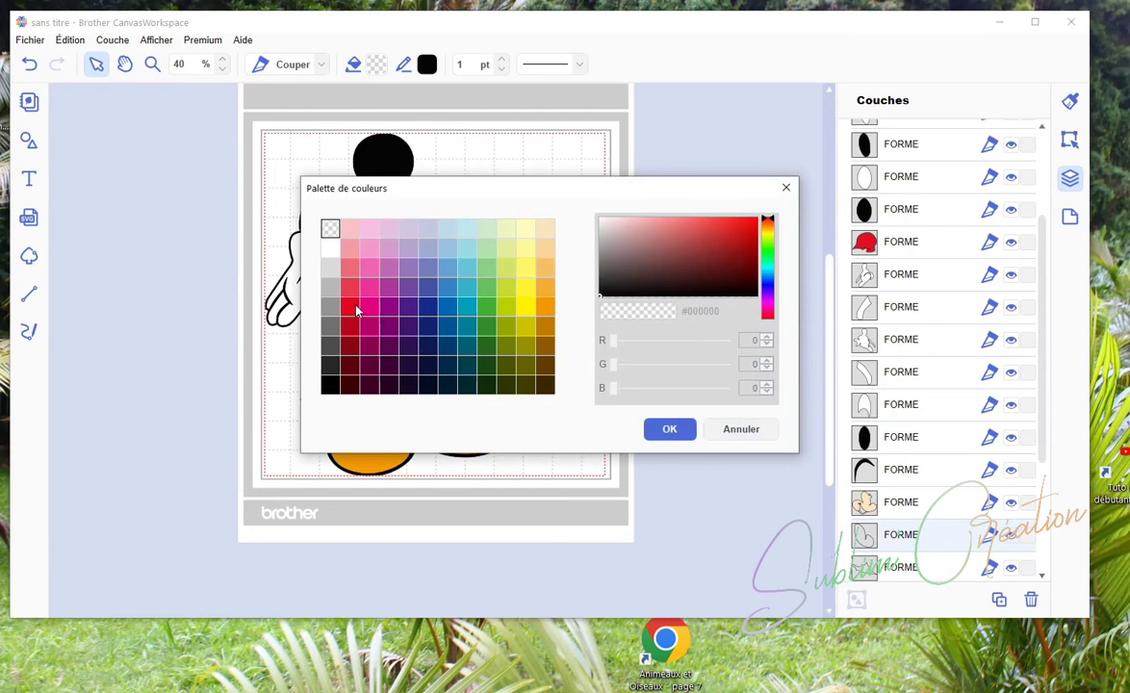
{"action": "left_click", "coordinate": [356, 310]}
{"action": "left_click", "coordinate": [674, 431]}
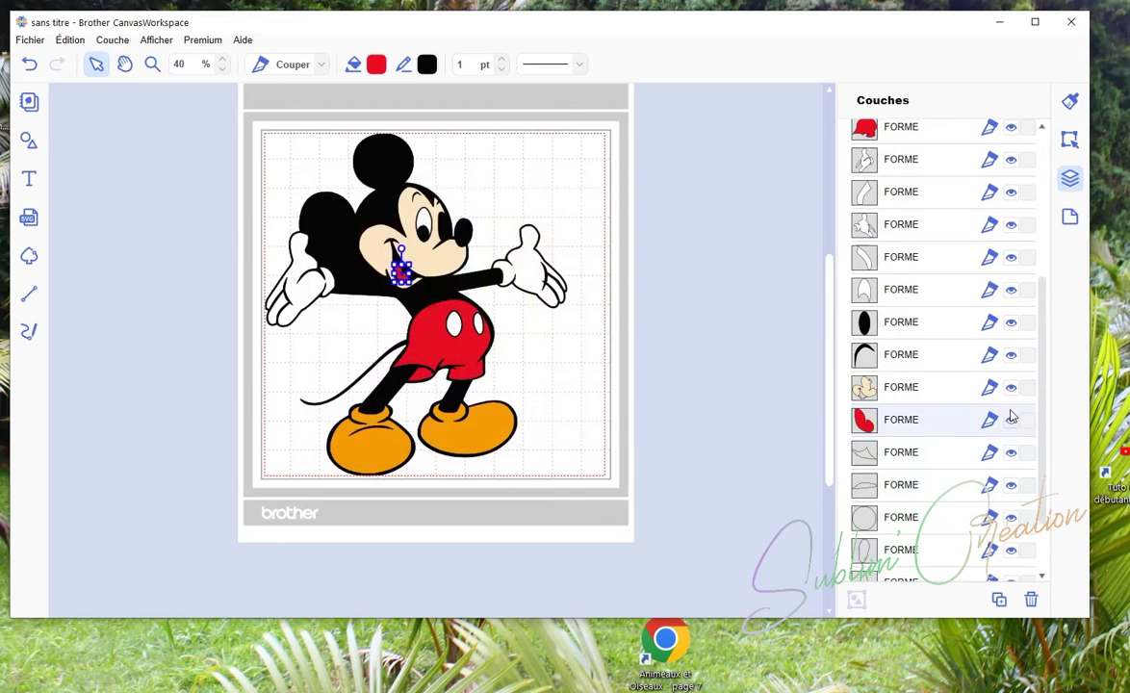
Fill the background gap shape between the ear, raised arm and face with green (#66BF5E).
{"action": "left_click", "coordinate": [925, 464]}
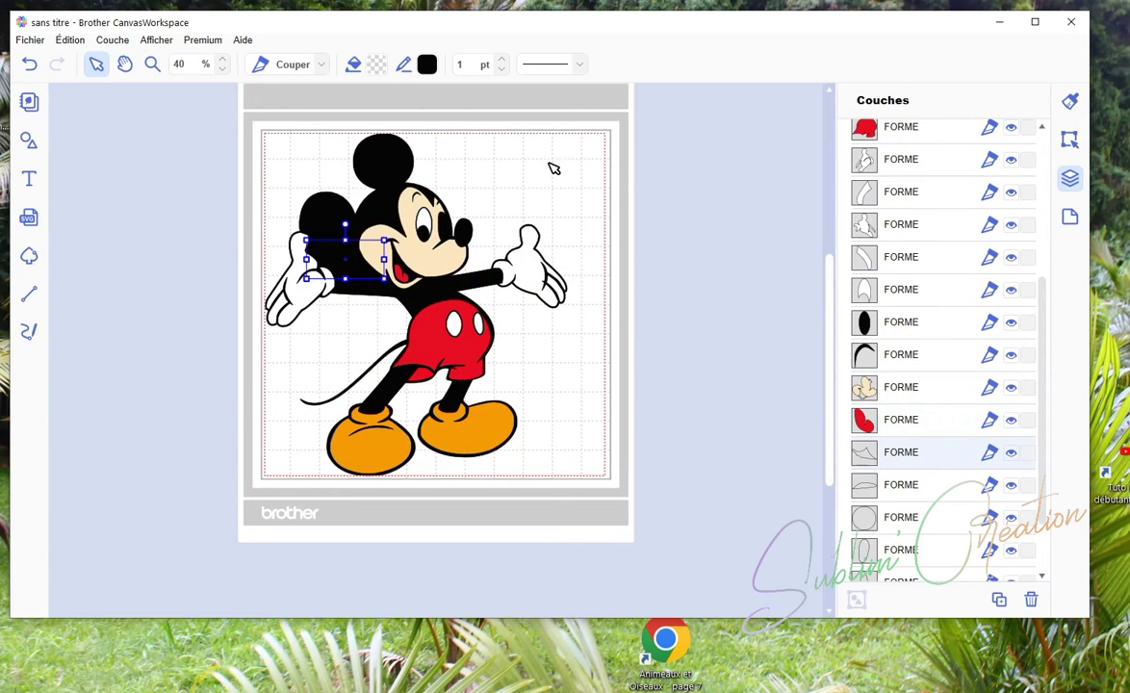
{"action": "left_click", "coordinate": [350, 66]}
{"action": "left_click", "coordinate": [489, 299]}
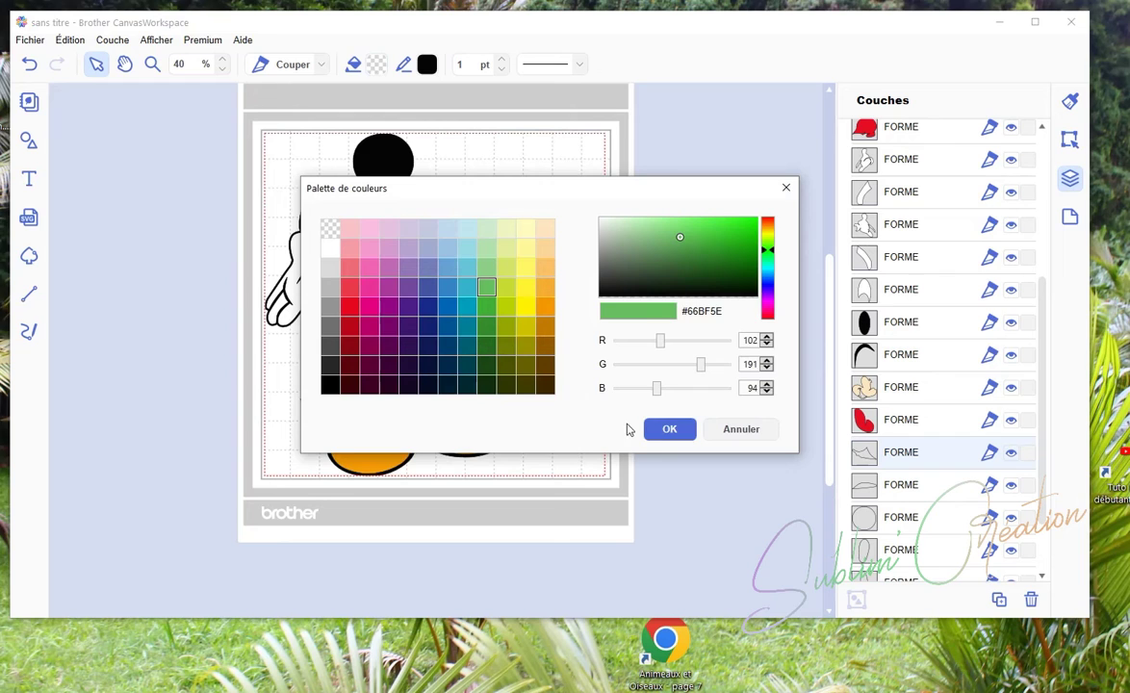
{"action": "left_click", "coordinate": [669, 430]}
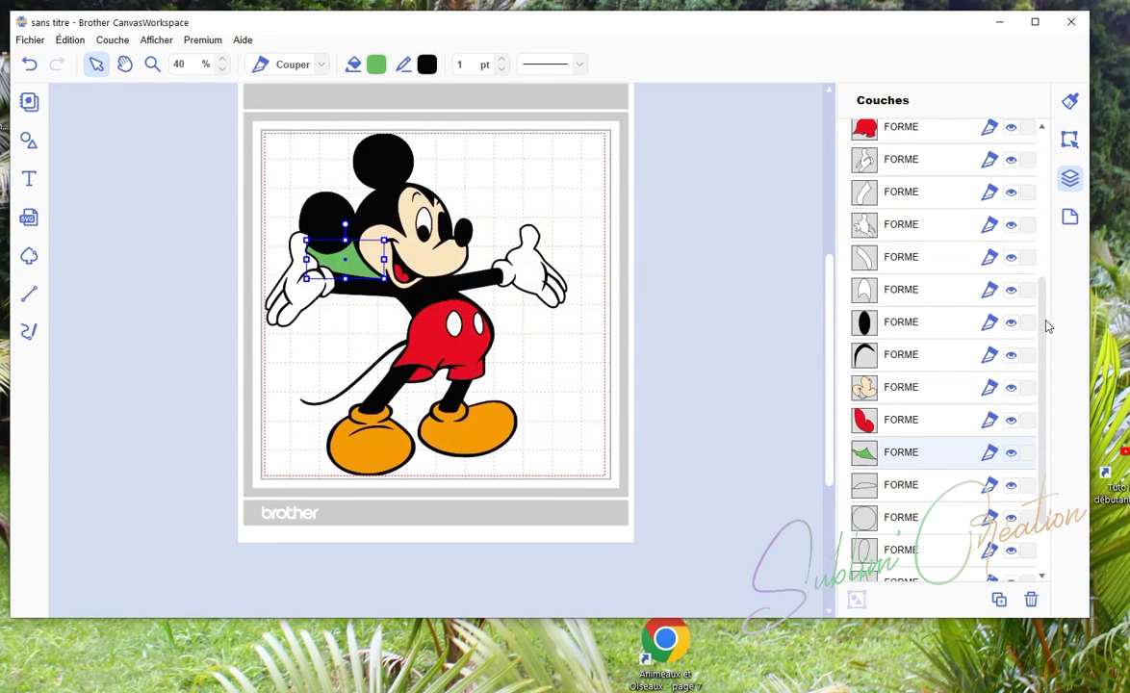
Move the green gap shape directly above the black silhouette in the layer order and subtract it from the silhouette.
{"action": "scroll", "coordinate": [963, 304], "scroll_direction": "down", "scroll_amount": 2}
{"action": "left_click_drag", "start_coordinate": [911, 371], "coordinate": [919, 576]}
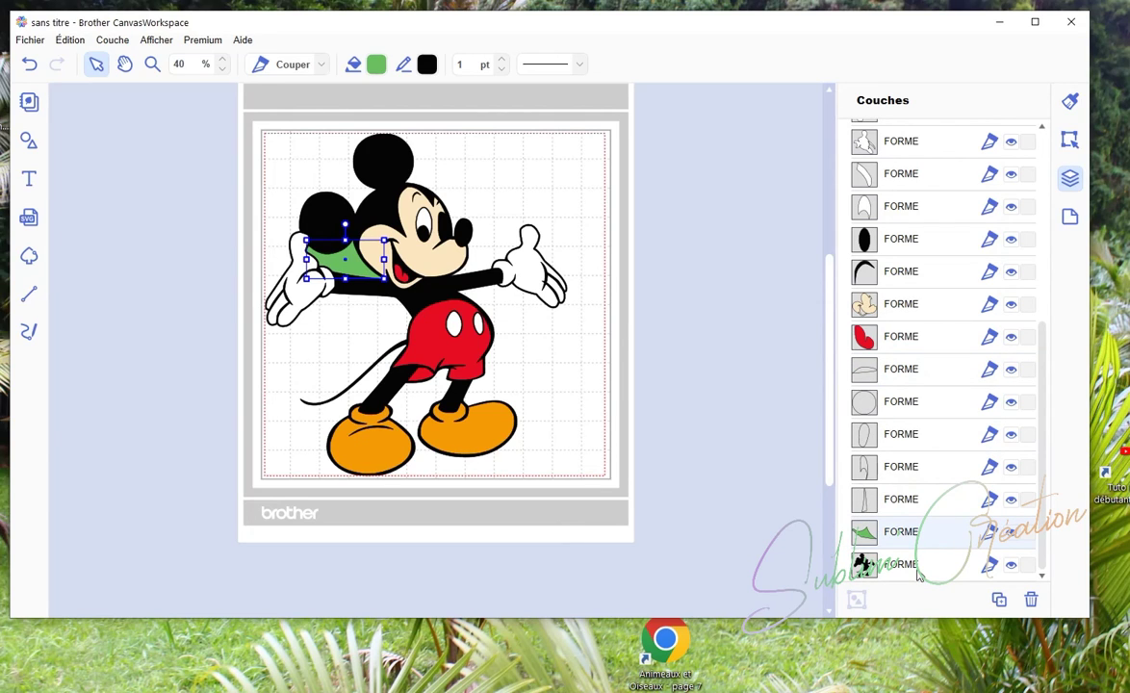
{"action": "left_click", "coordinate": [920, 574]}
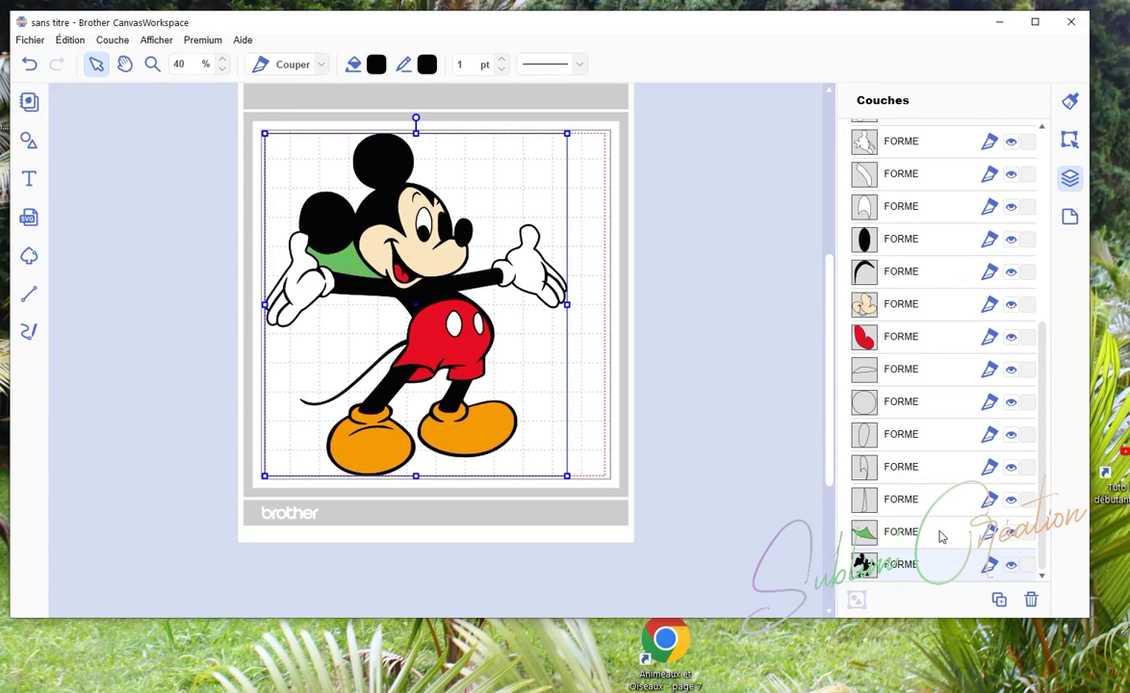
{"action": "left_click", "coordinate": [940, 536], "text": "ctrl"}
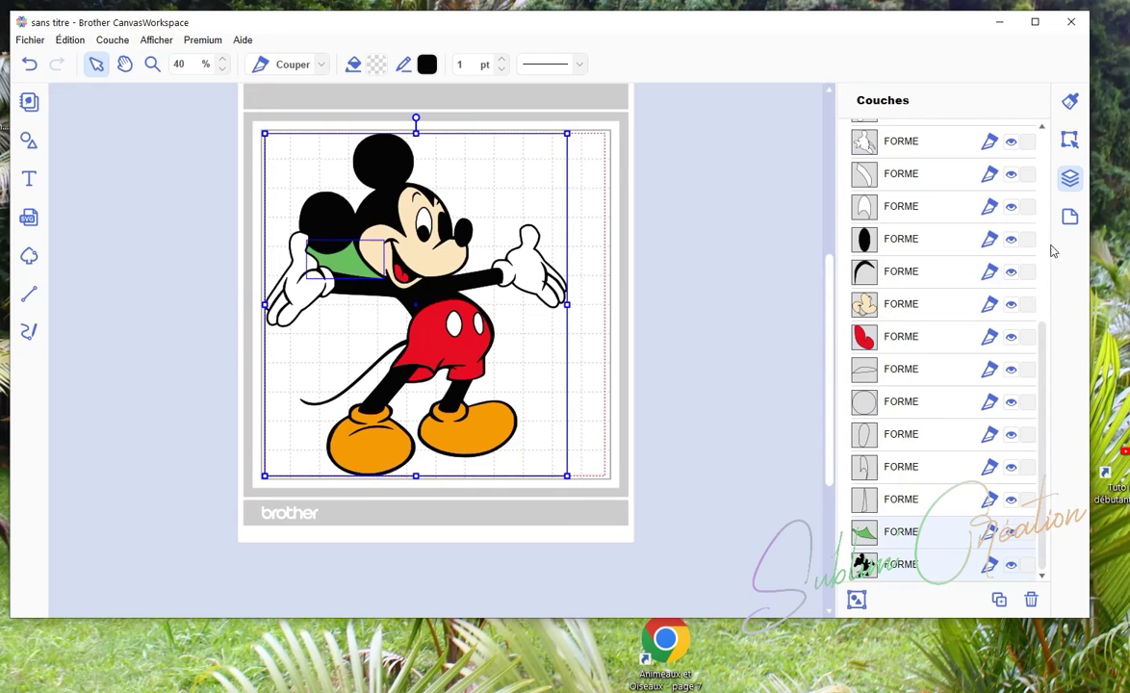
{"action": "left_click", "coordinate": [1071, 140]}
{"action": "scroll", "coordinate": [915, 549], "scroll_direction": "down", "scroll_amount": 3}
{"action": "scroll", "coordinate": [907, 544], "scroll_direction": "down", "scroll_amount": 2}
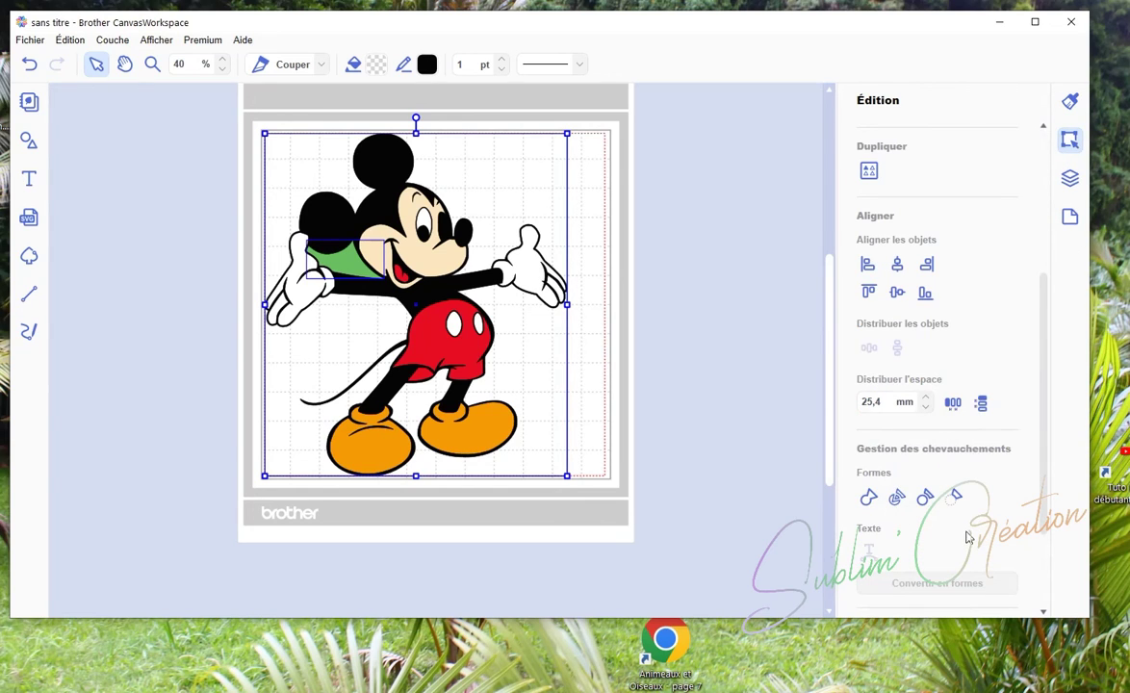
{"action": "left_click", "coordinate": [952, 503]}
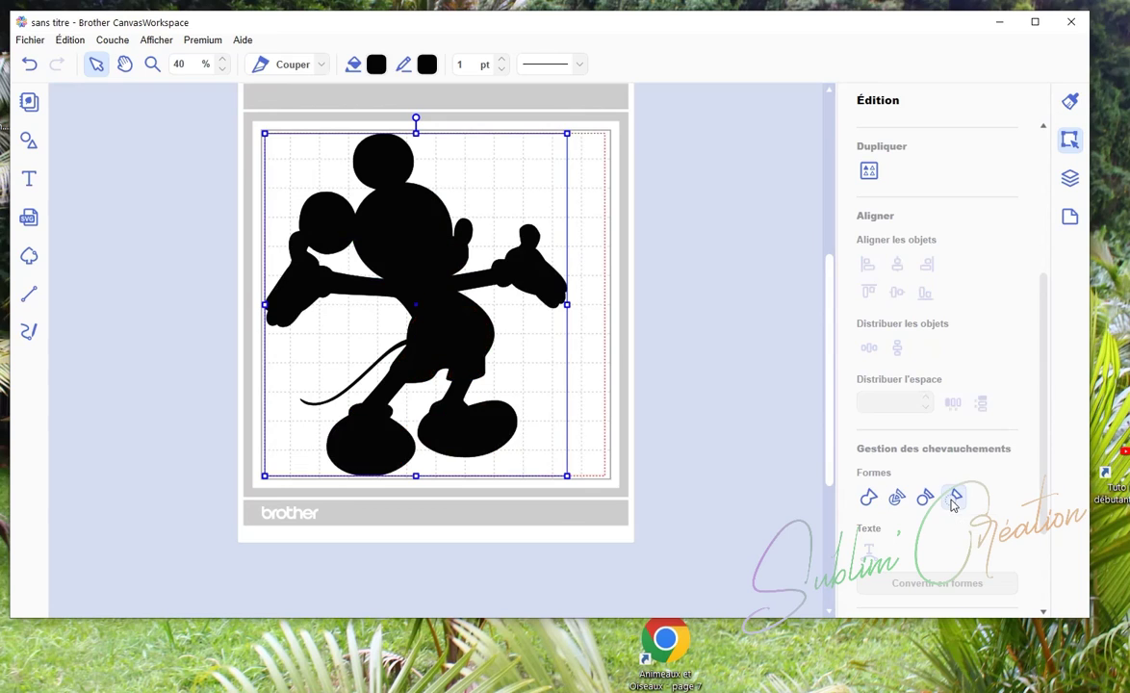
Send the cut-out black silhouette to the very back of the layer order.
{"action": "left_click", "coordinate": [1071, 180]}
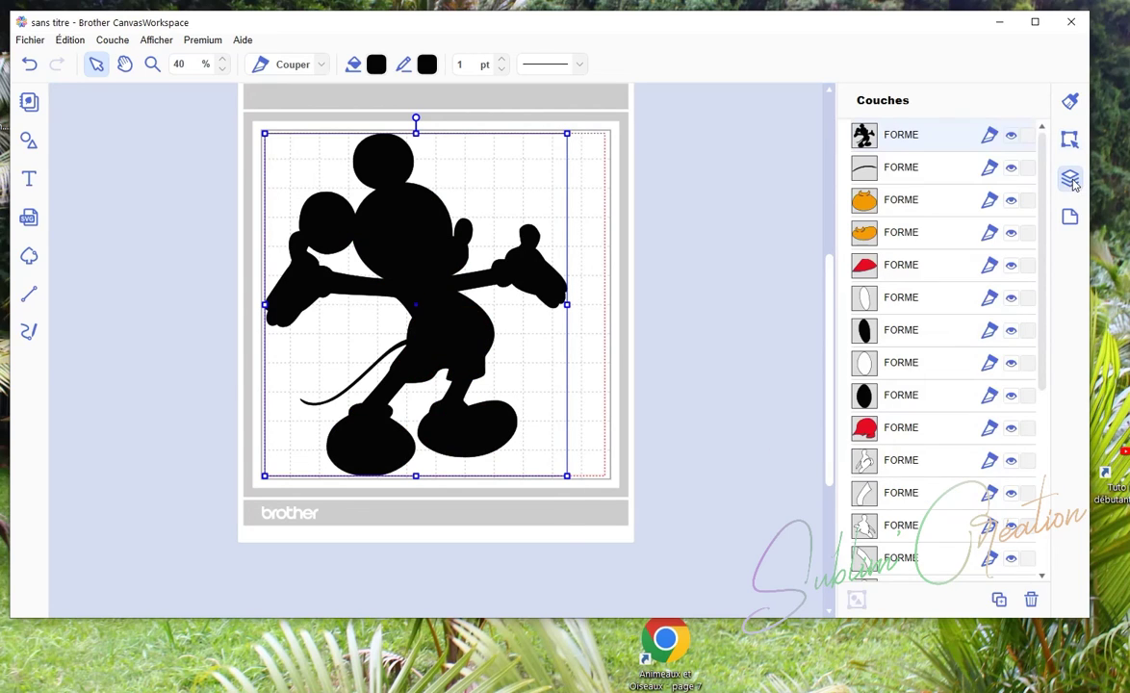
{"action": "right_click", "coordinate": [892, 141]}
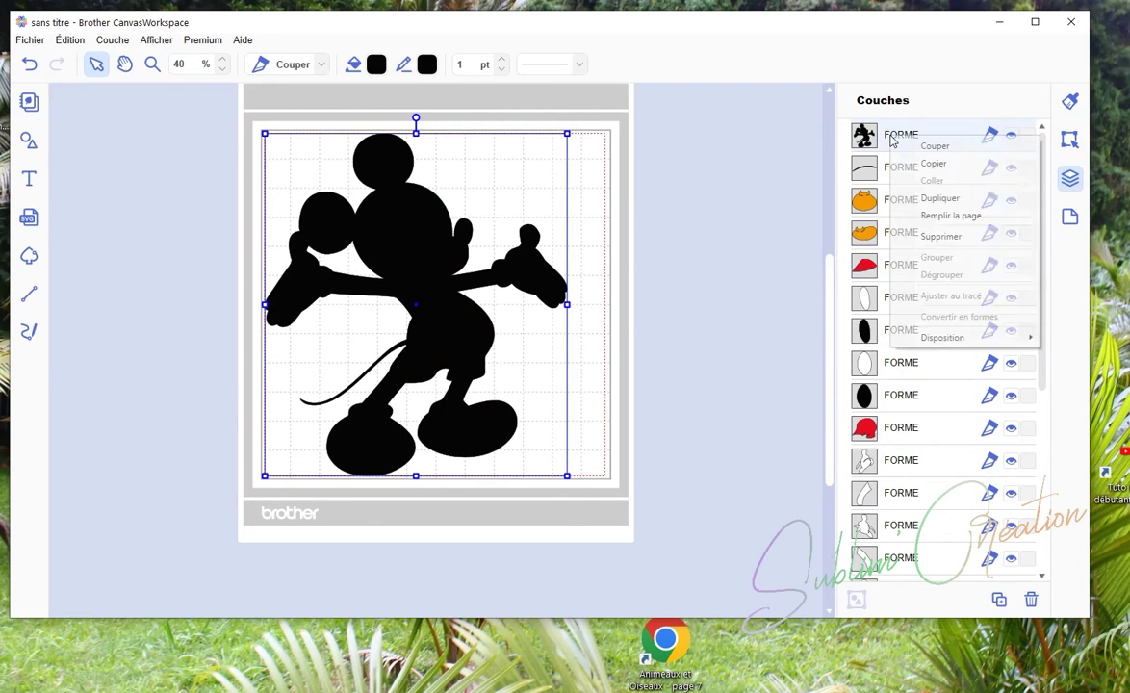
{"action": "mouse_move", "coordinate": [918, 345]}
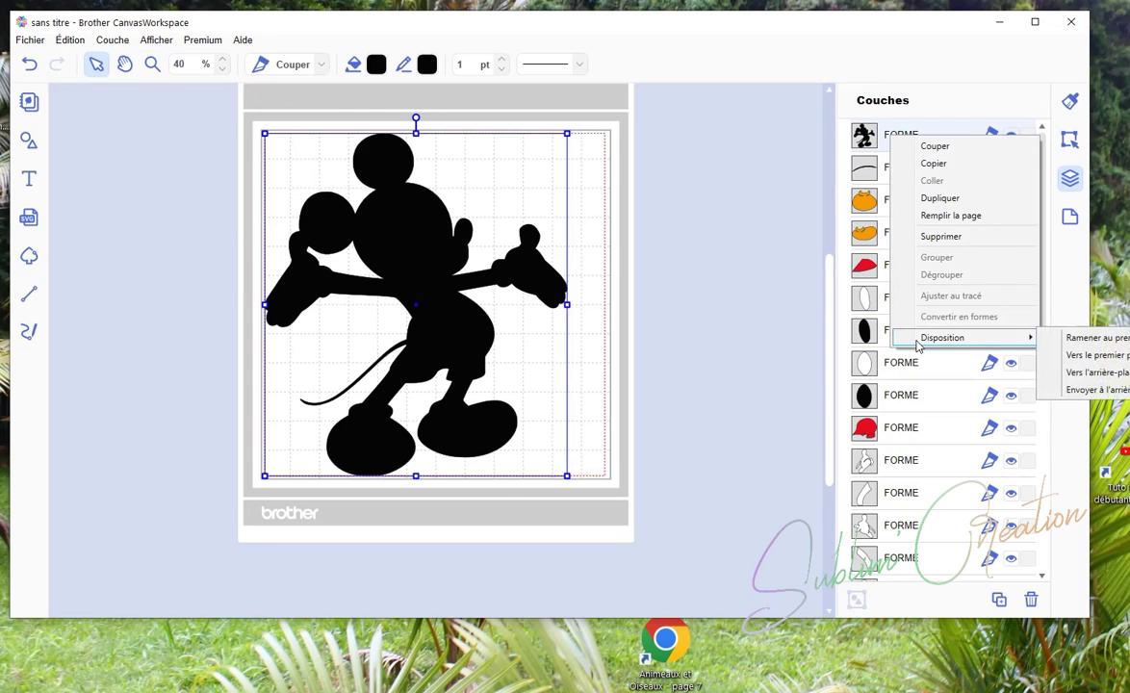
{"action": "left_click", "coordinate": [1055, 390]}
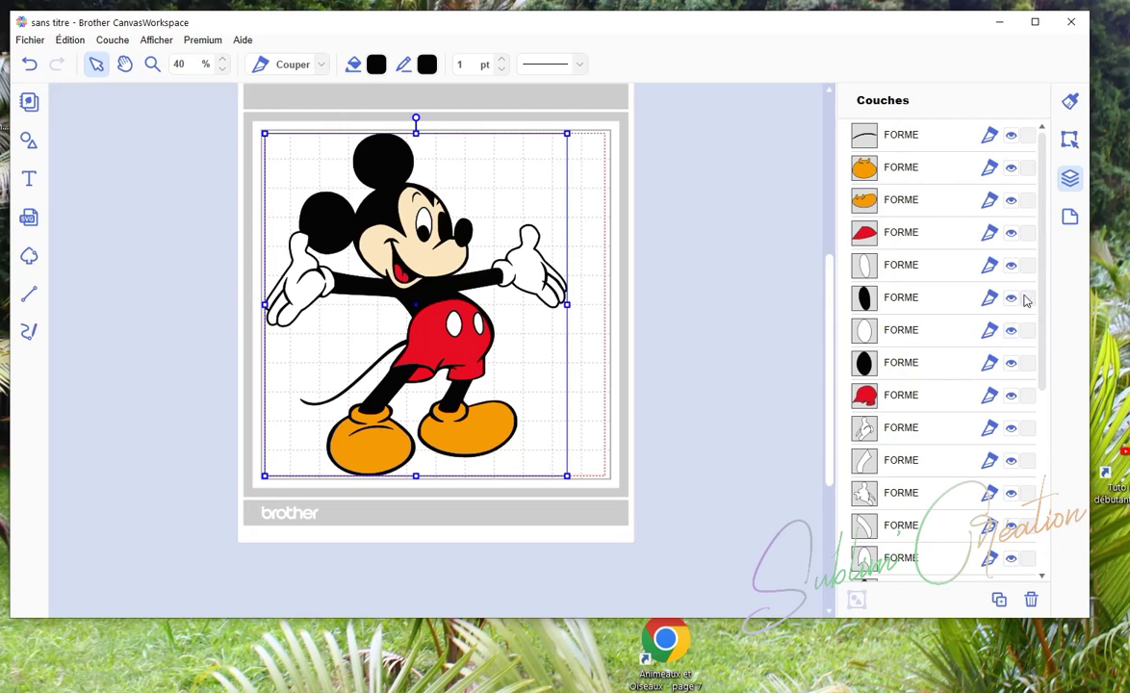
Delete the two tiny stray unfilled shapes, one under the chin and one at the eye near the nose.
{"action": "left_click_drag", "start_coordinate": [1042, 279], "coordinate": [1061, 491]}
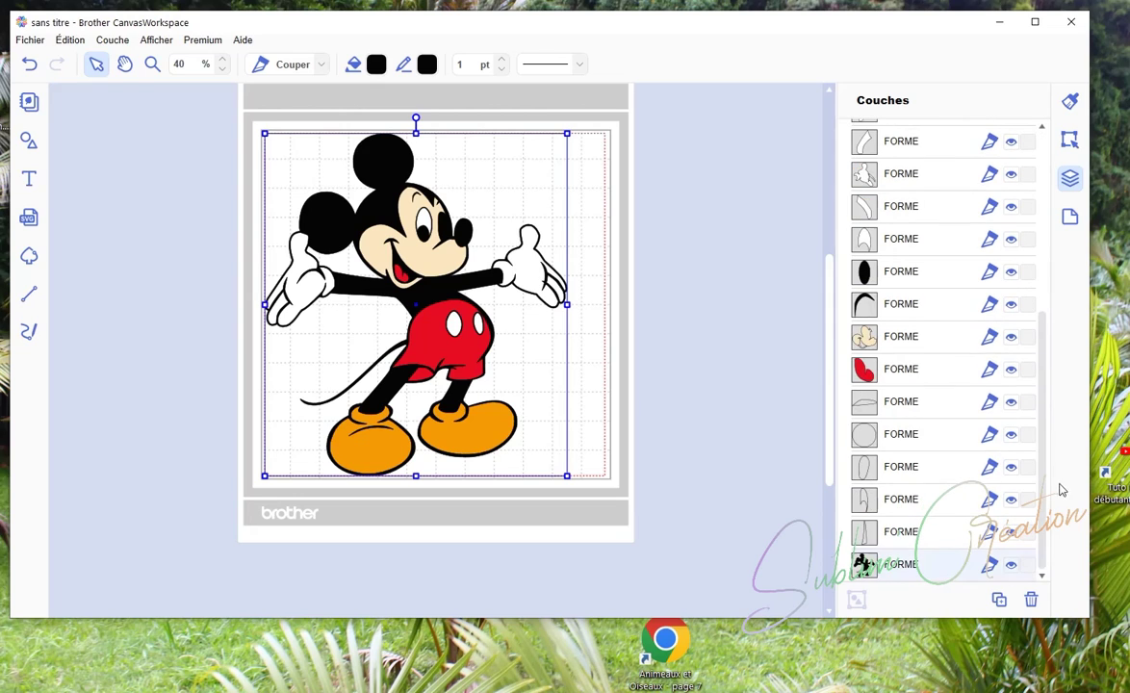
{"action": "left_click", "coordinate": [898, 409]}
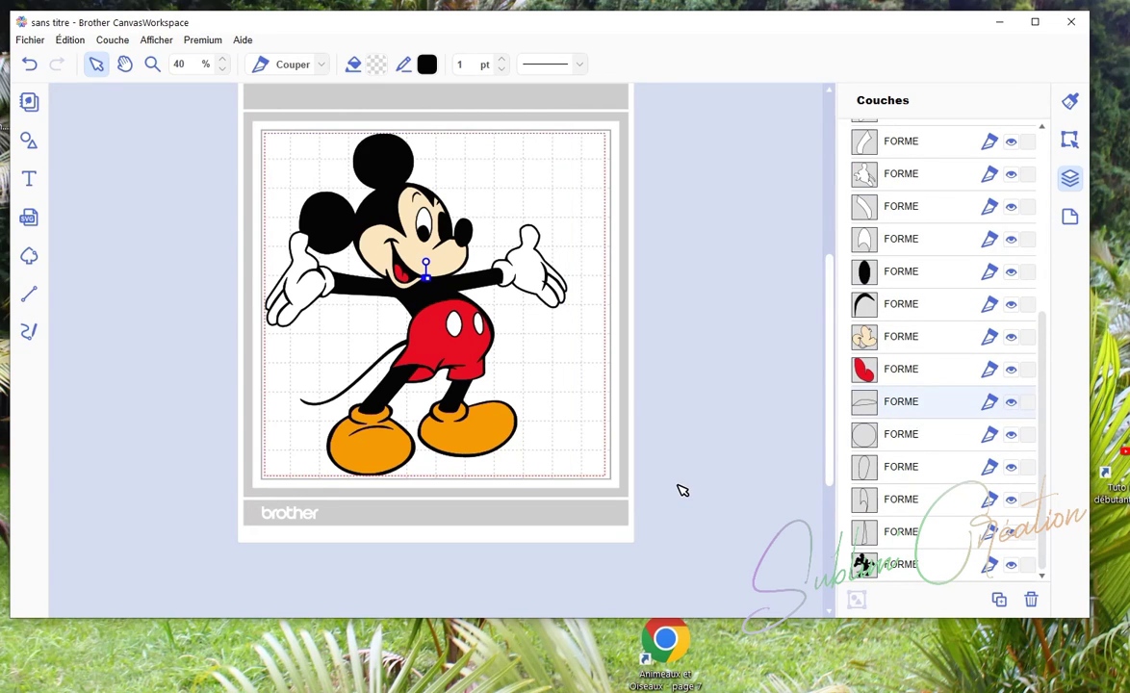
{"action": "key", "text": "Delete"}
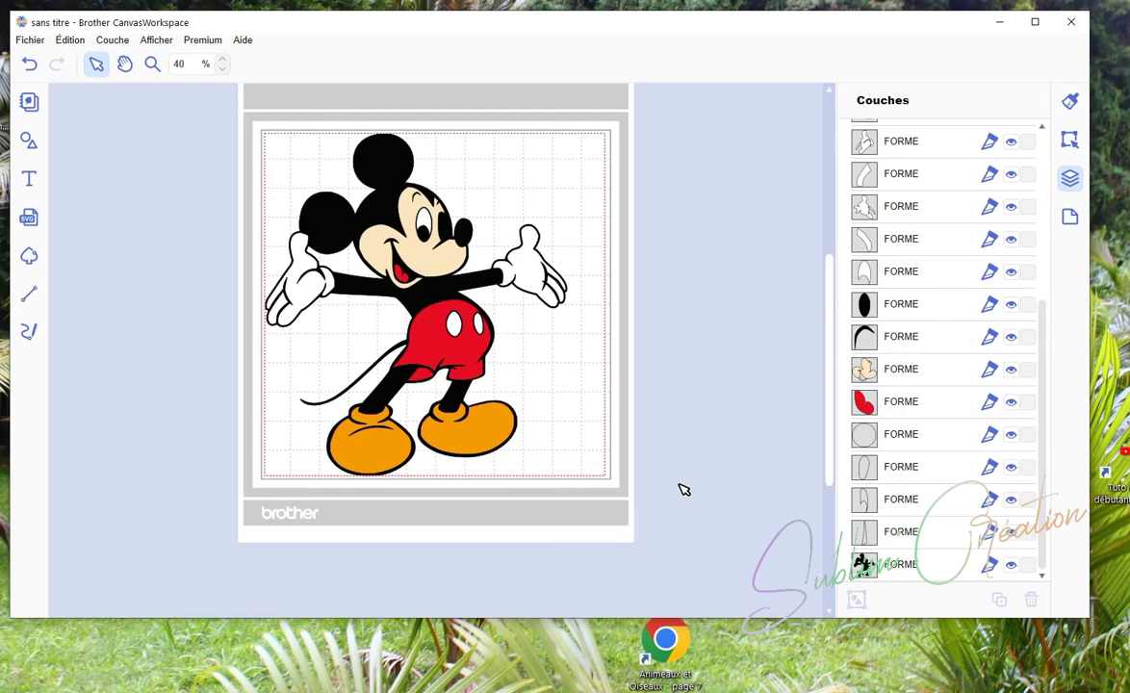
{"action": "left_click", "coordinate": [902, 434]}
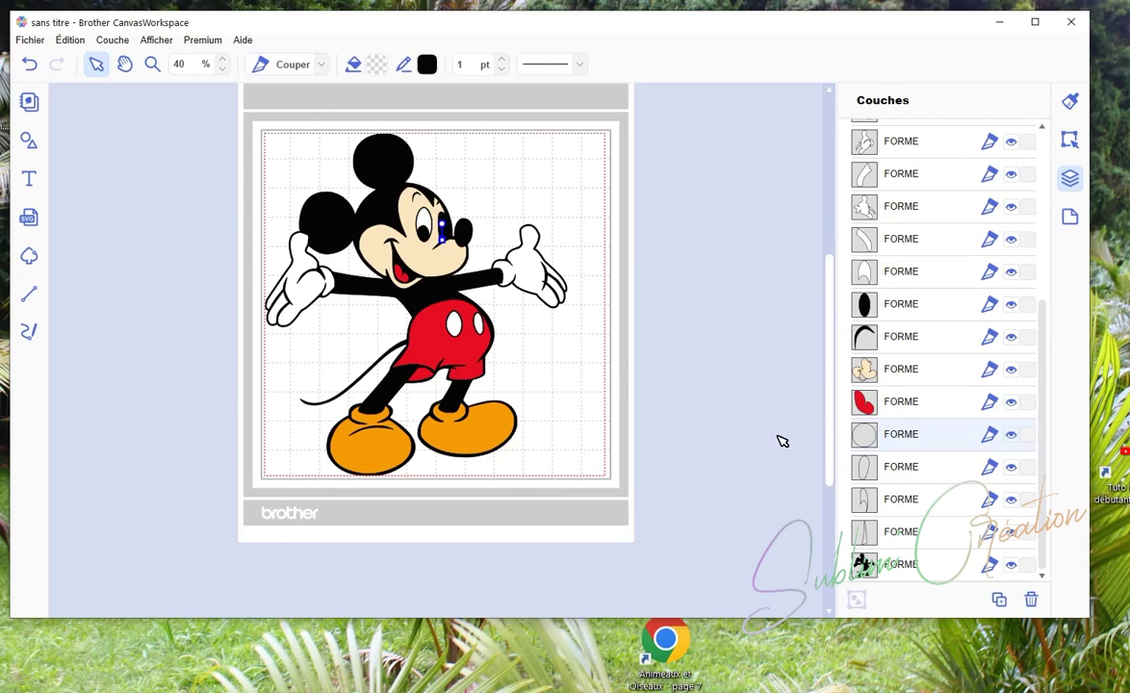
{"action": "key", "text": "Delete"}
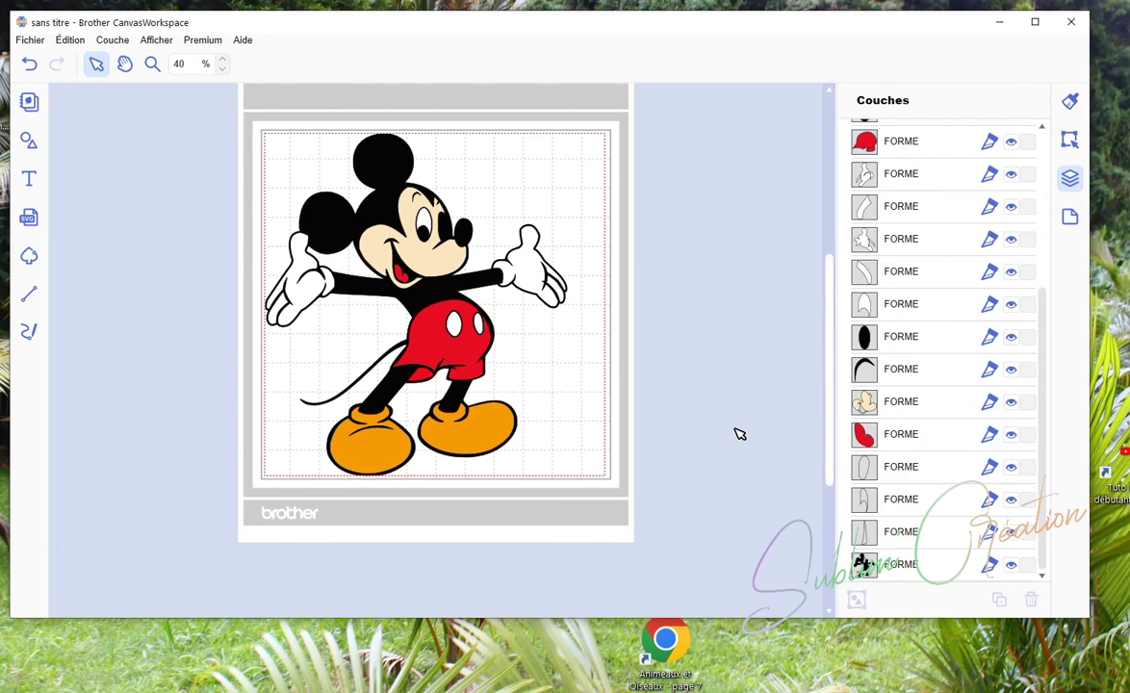
Fill the oval shape inside the nose with white.
{"action": "left_click", "coordinate": [904, 471]}
{"action": "left_click", "coordinate": [376, 64]}
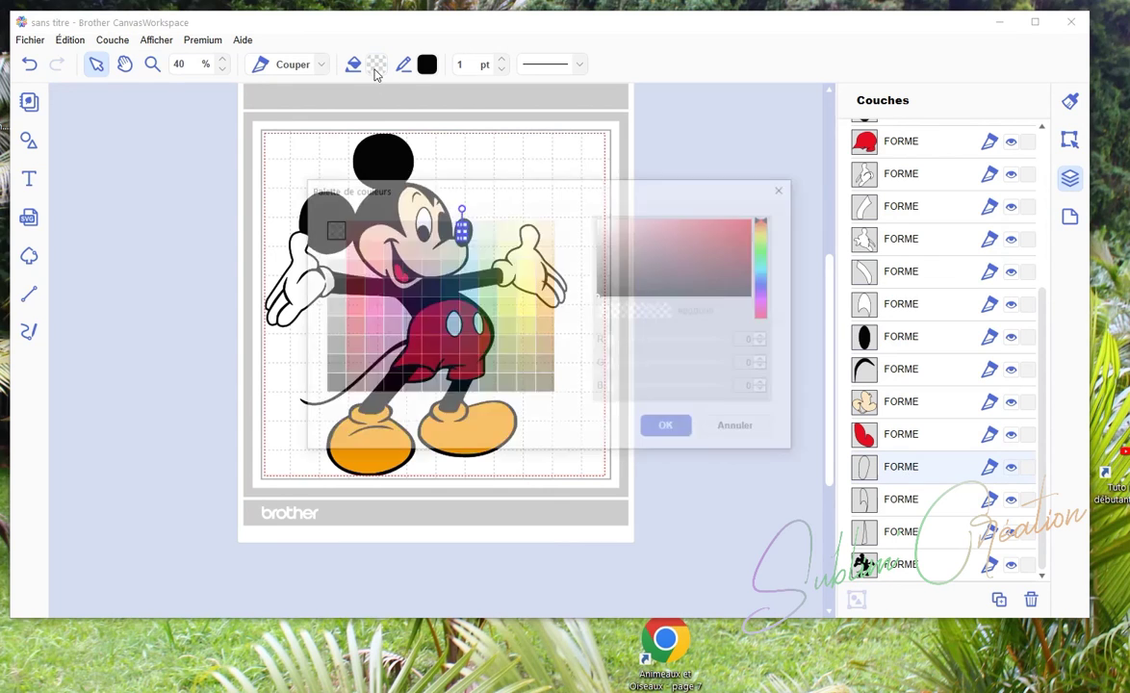
{"action": "left_click", "coordinate": [670, 430]}
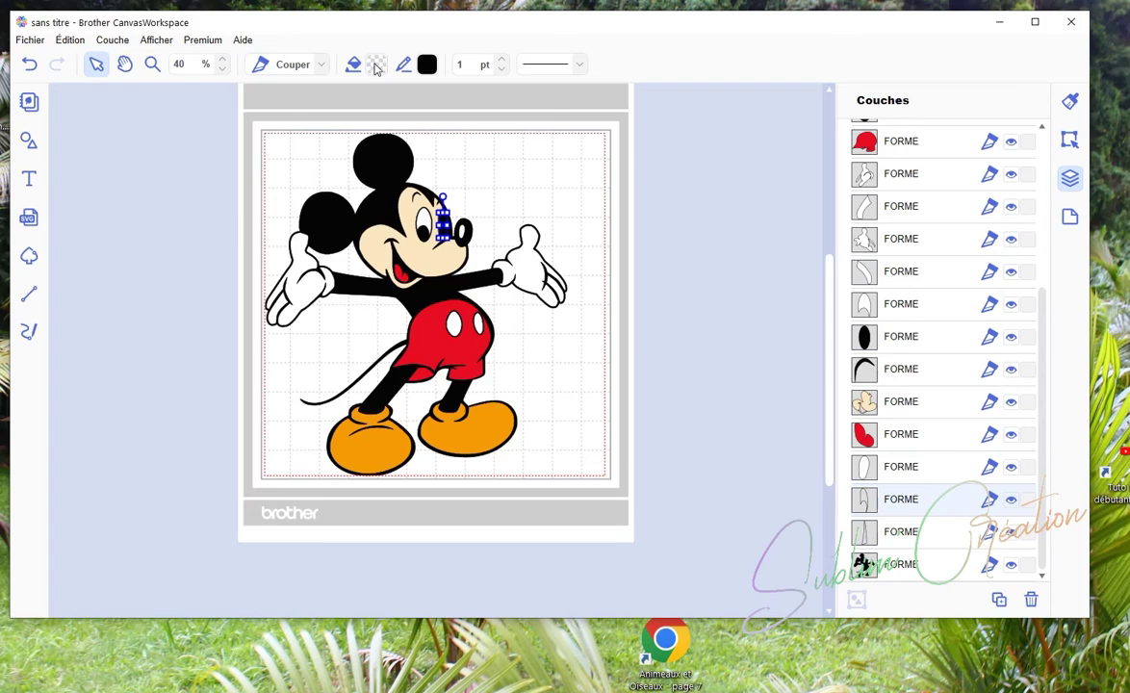
Fill the eye shape nearest the nose with white (#FFFFFF) and delete the narrow unfilled sliver beside it.
{"action": "left_click", "coordinate": [376, 64]}
{"action": "left_click", "coordinate": [331, 249]}
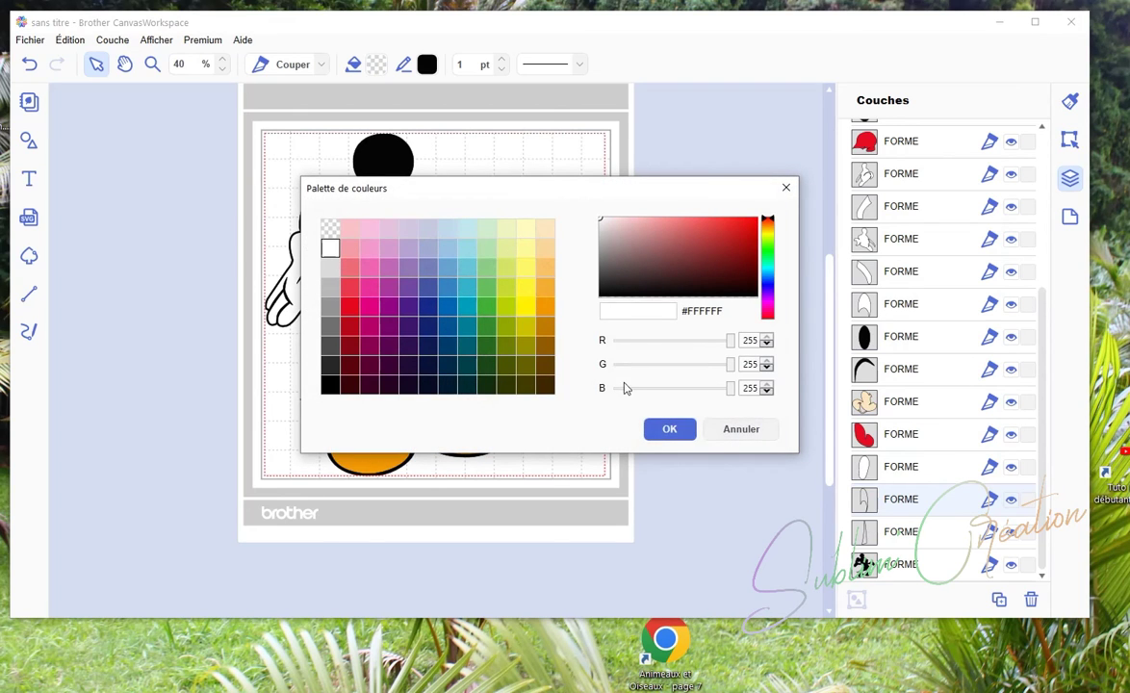
{"action": "left_click", "coordinate": [665, 430]}
{"action": "left_click", "coordinate": [929, 540]}
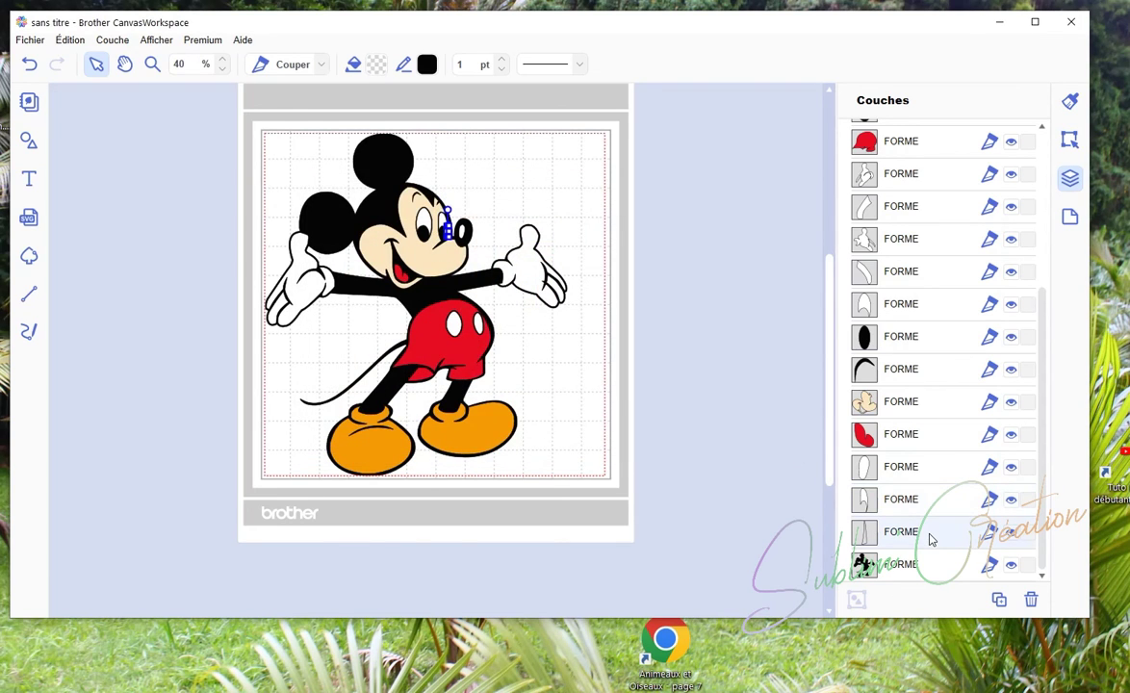
{"action": "key", "text": "Delete"}
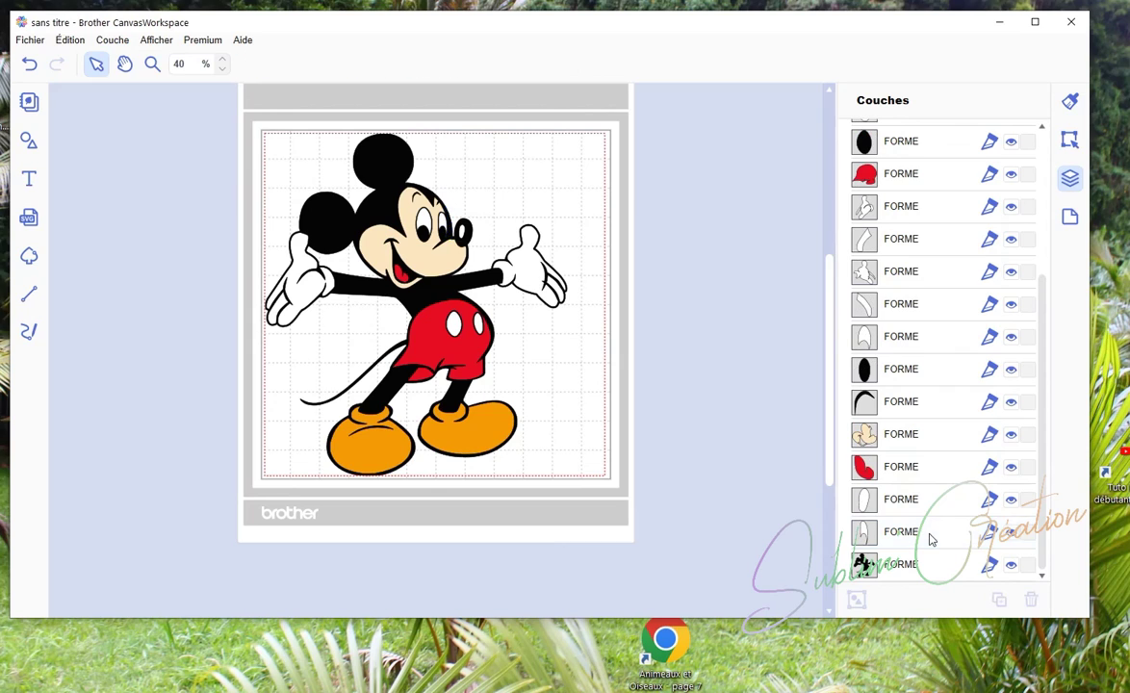